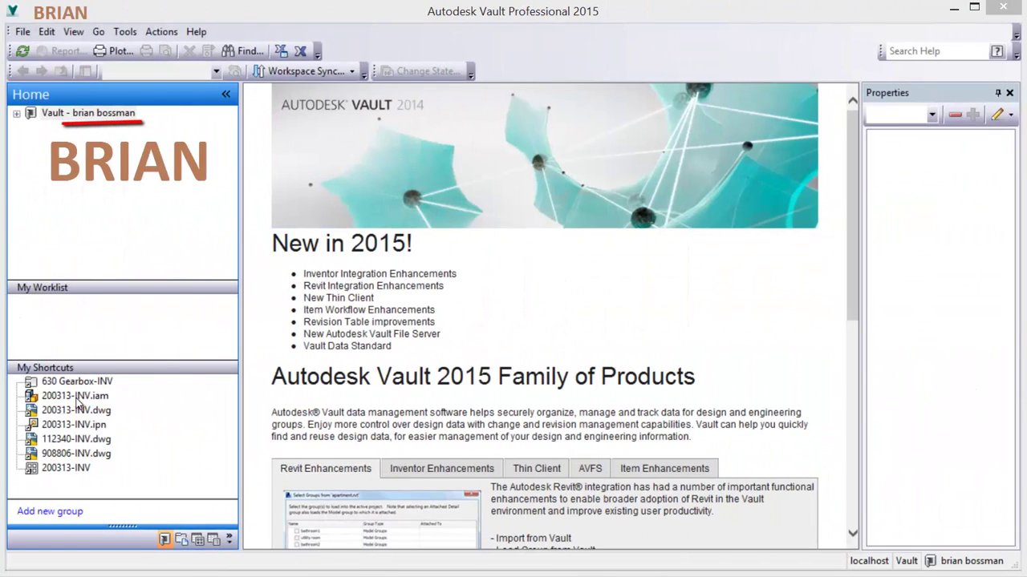
- Assign or update item 200313-INV from the 200313-INV.iam gearbox assembly
left_click(74, 396)
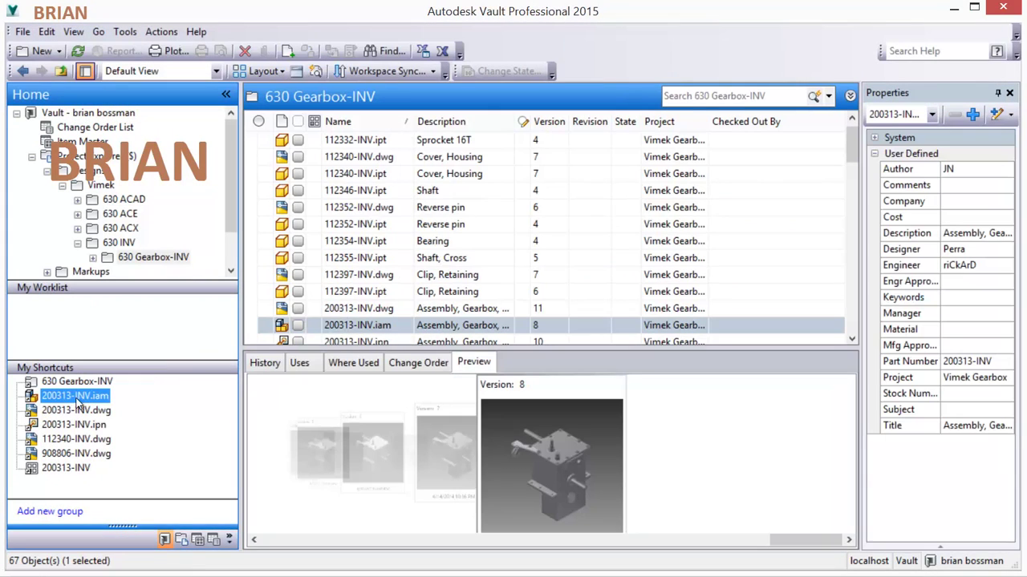
right_click(608, 325)
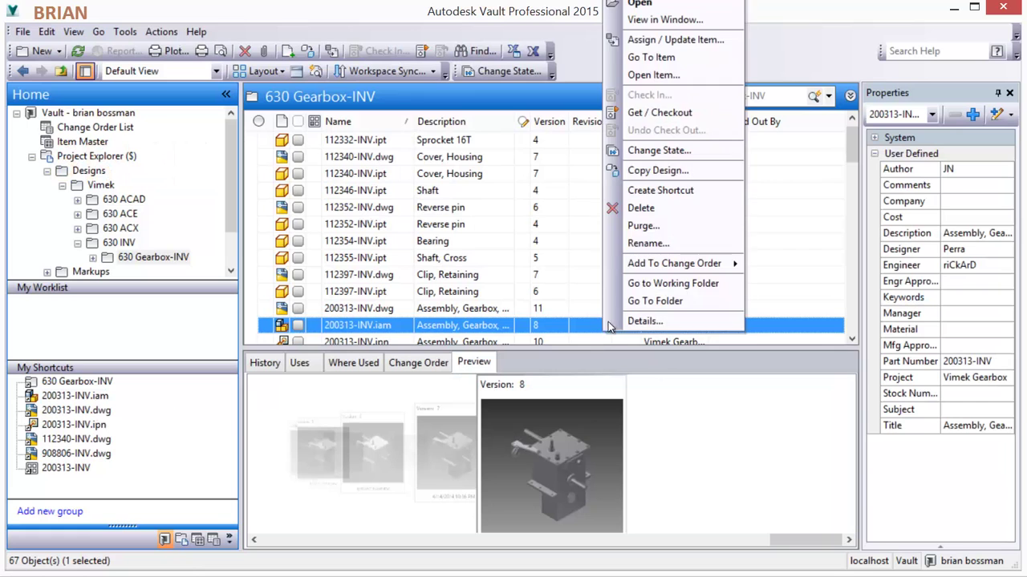
left_click(646, 42)
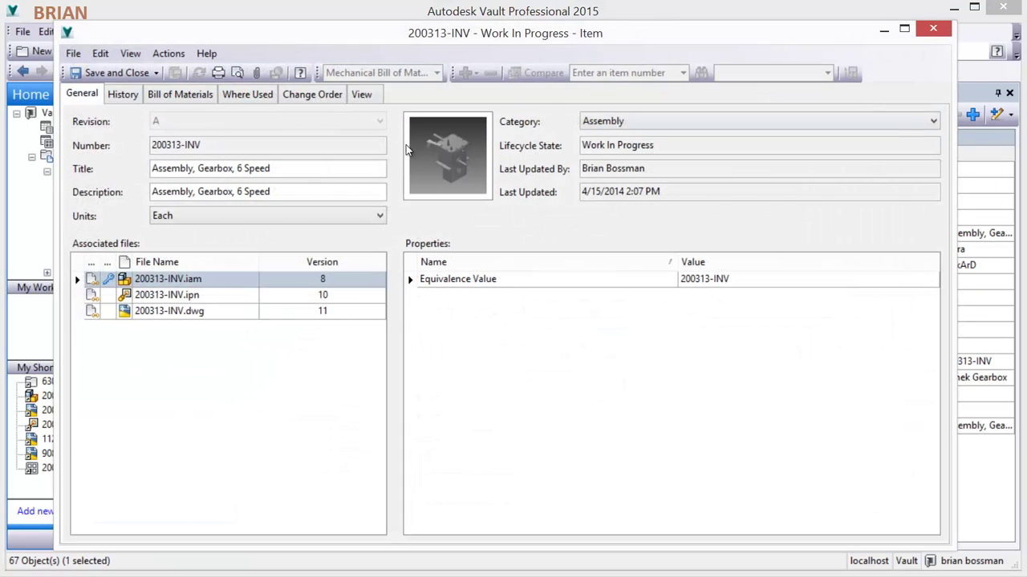
- Review the item's dwg, ipn and iam attachments and its bill of materials, then save and close
left_click(362, 94)
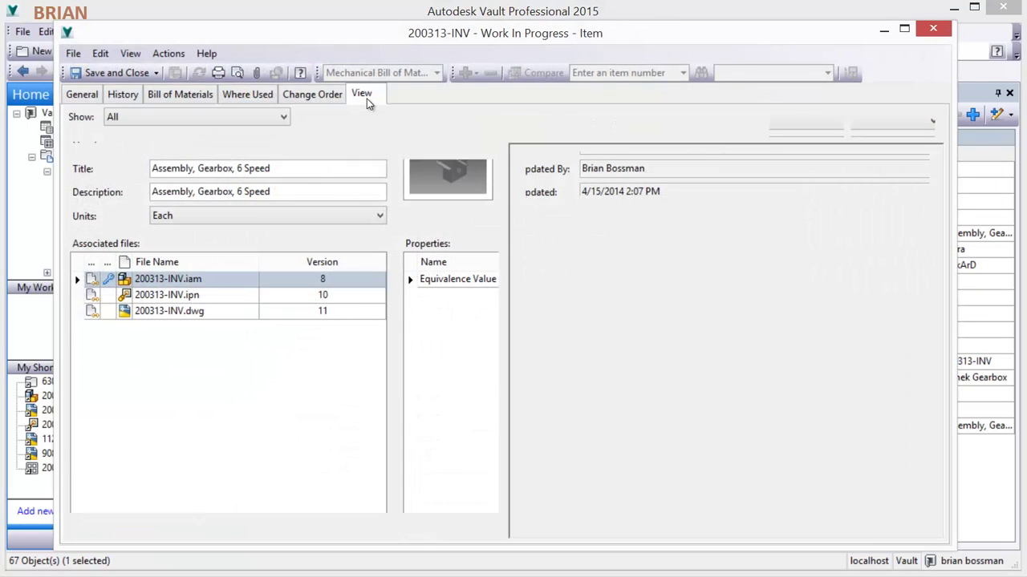
left_click(161, 210)
left_click(160, 192)
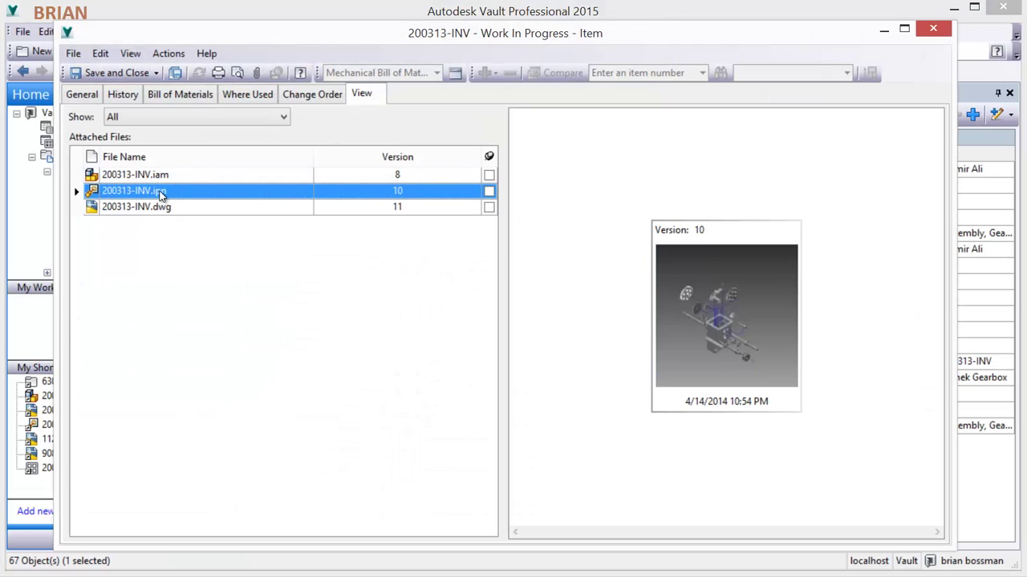
left_click(160, 177)
left_click(181, 95)
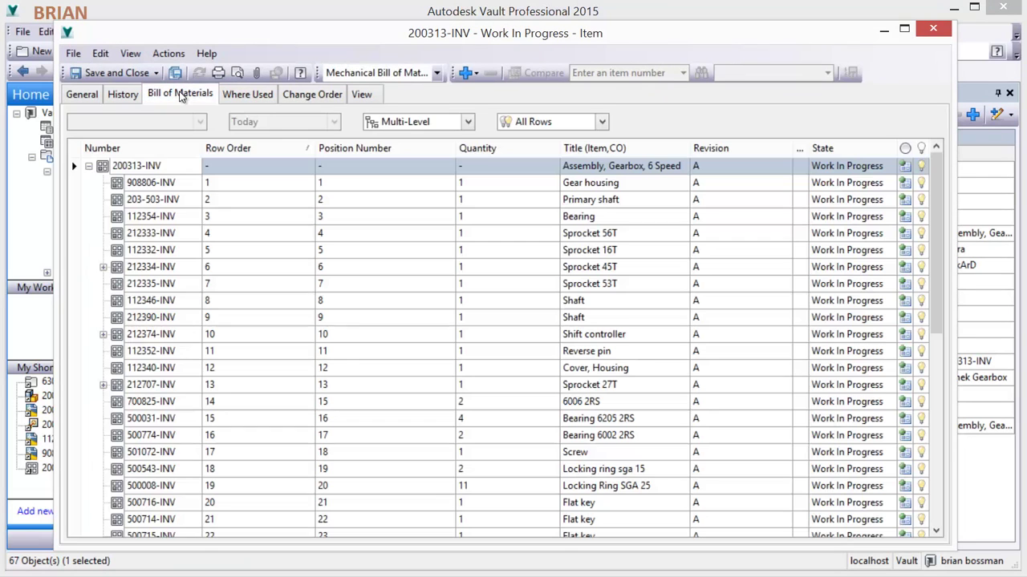
left_click(921, 286)
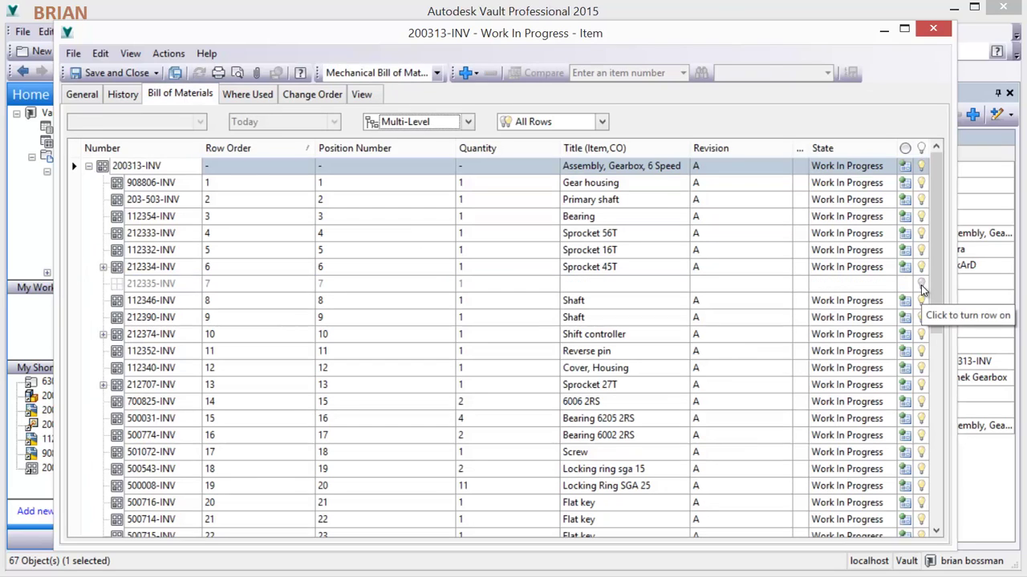
left_click(116, 72)
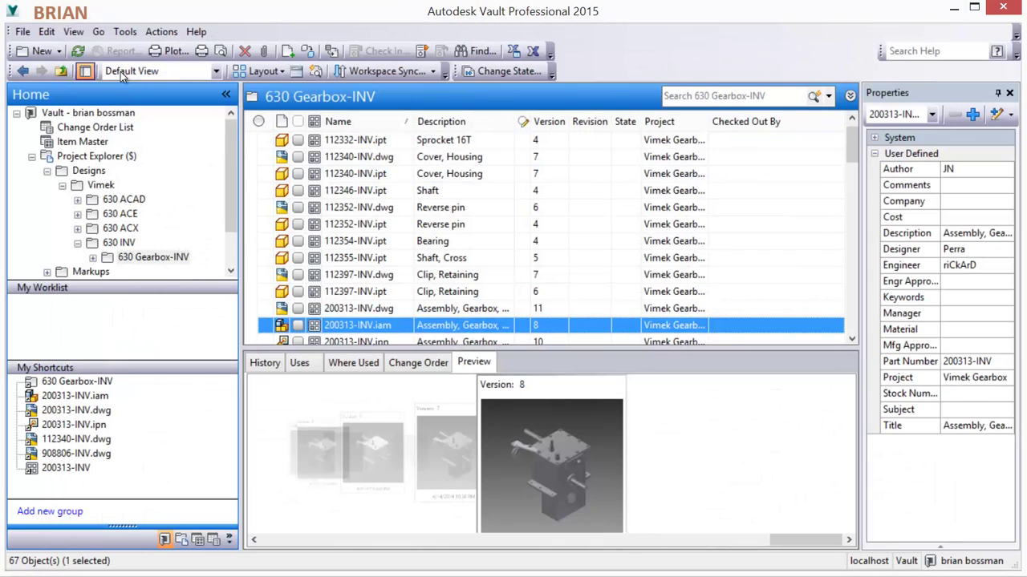
- Go from 200313-INV.iam to its linked item in the Item Master
right_click(337, 326)
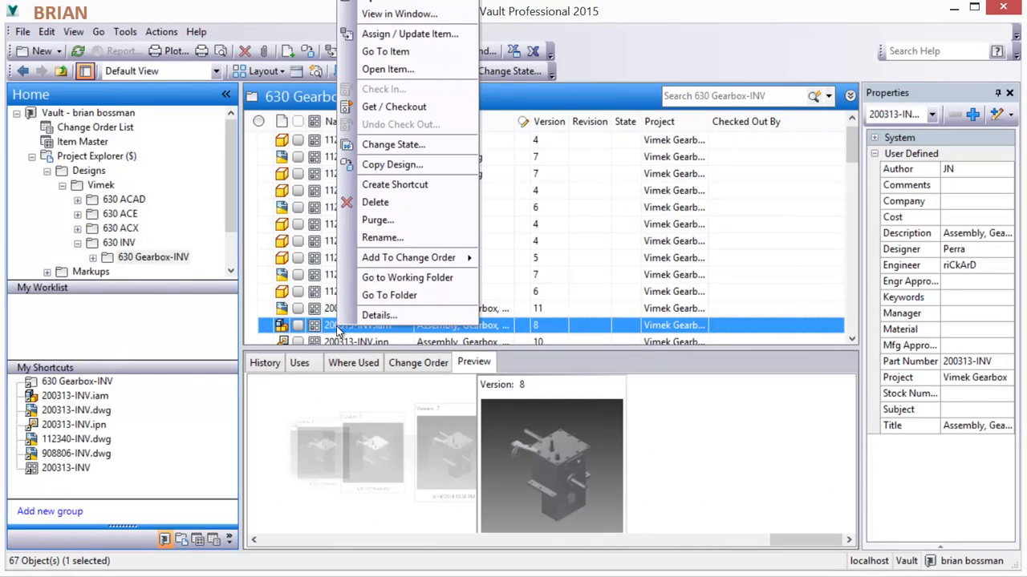
left_click(383, 53)
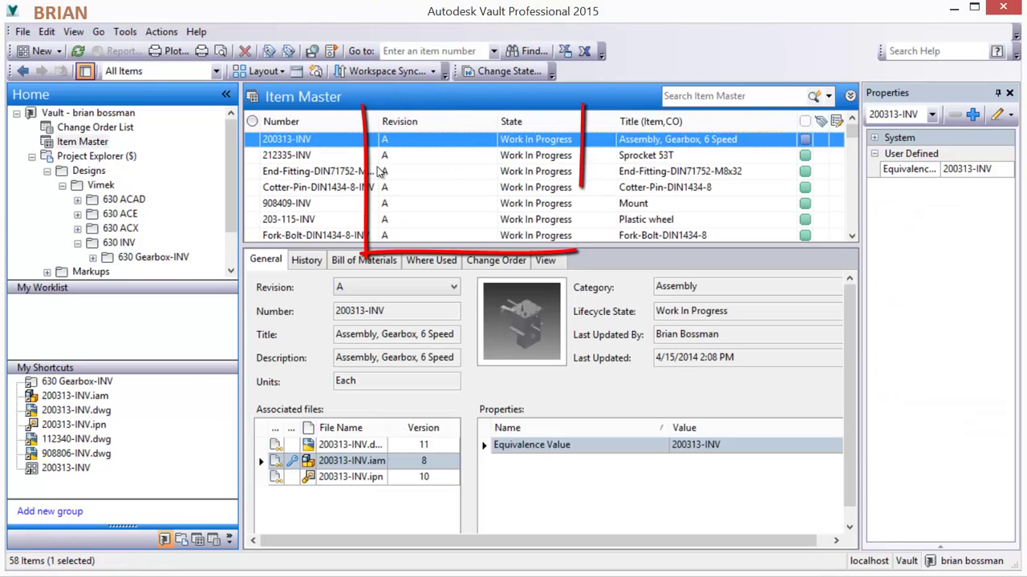
left_click_drag(380, 247, 380, 271)
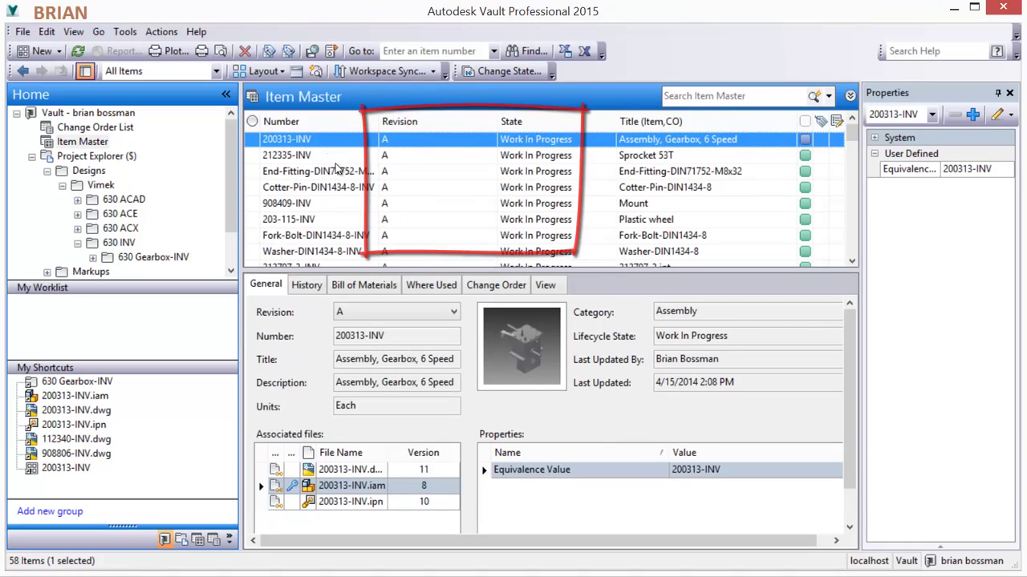
- Change item 200313-INV and its children to Released with a new effectivity date
right_click(340, 141)
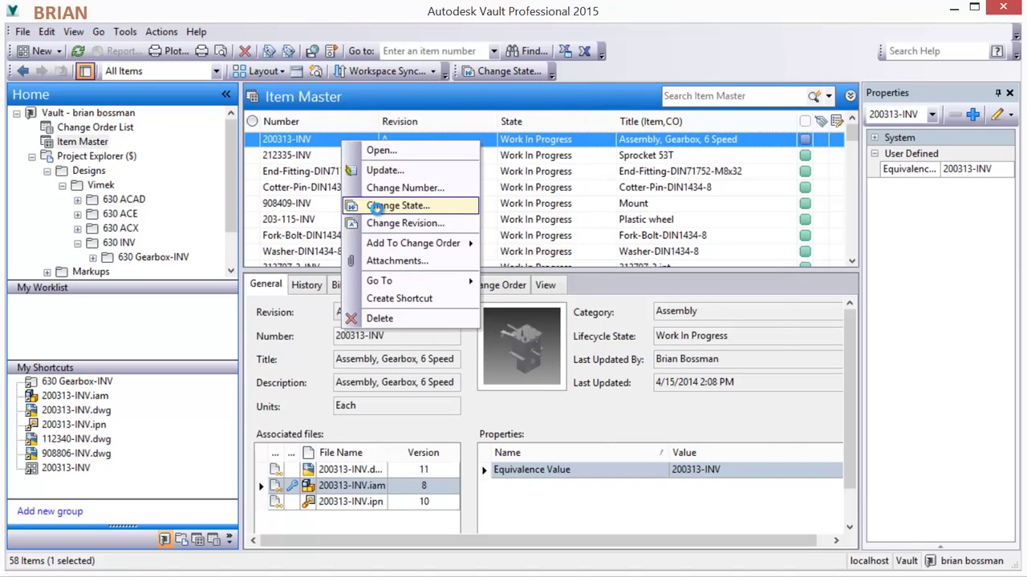
left_click(367, 206)
left_click(369, 263)
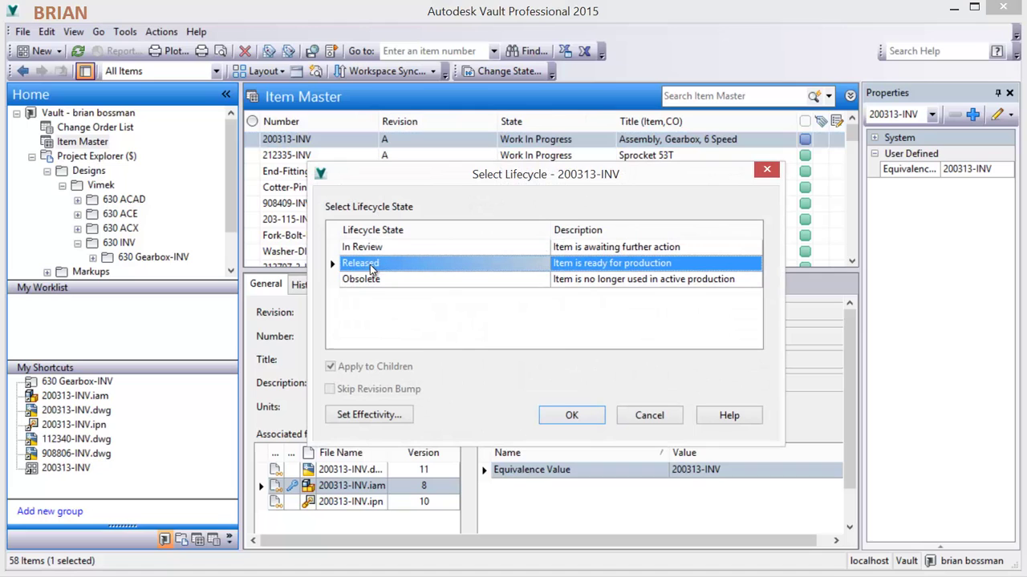
left_click(373, 416)
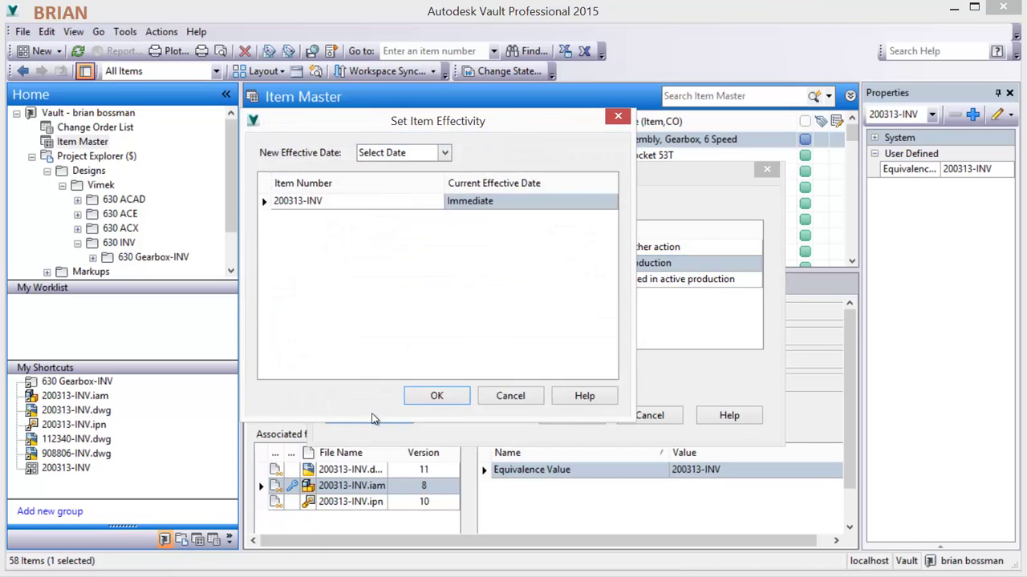
left_click(445, 153)
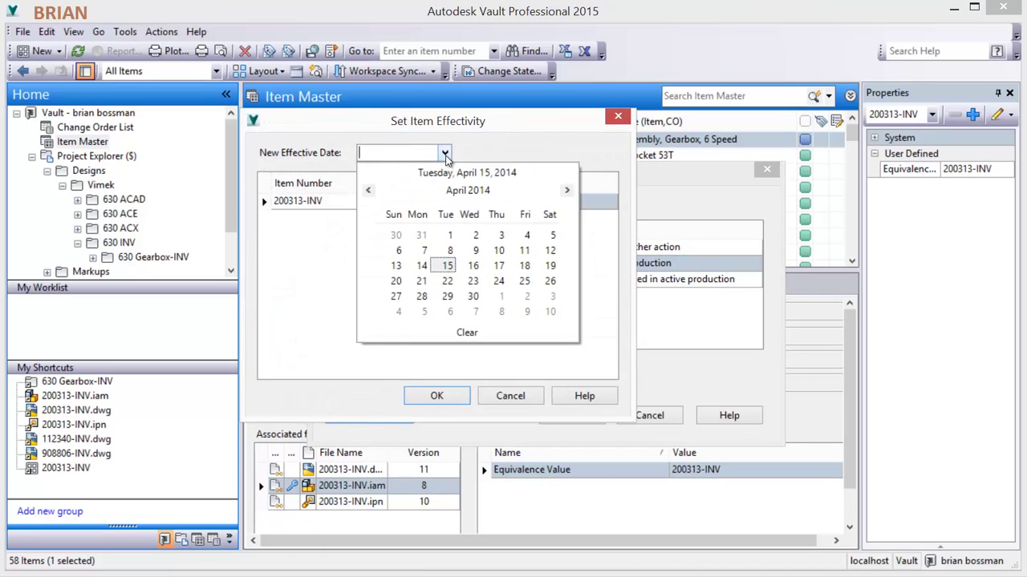
left_click(446, 153)
left_click(436, 395)
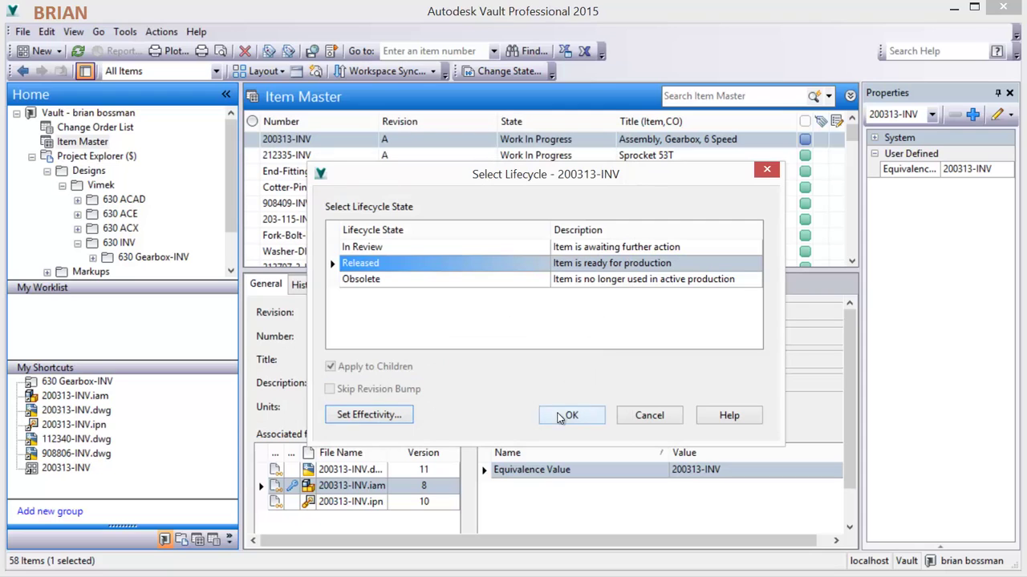
left_click(561, 418)
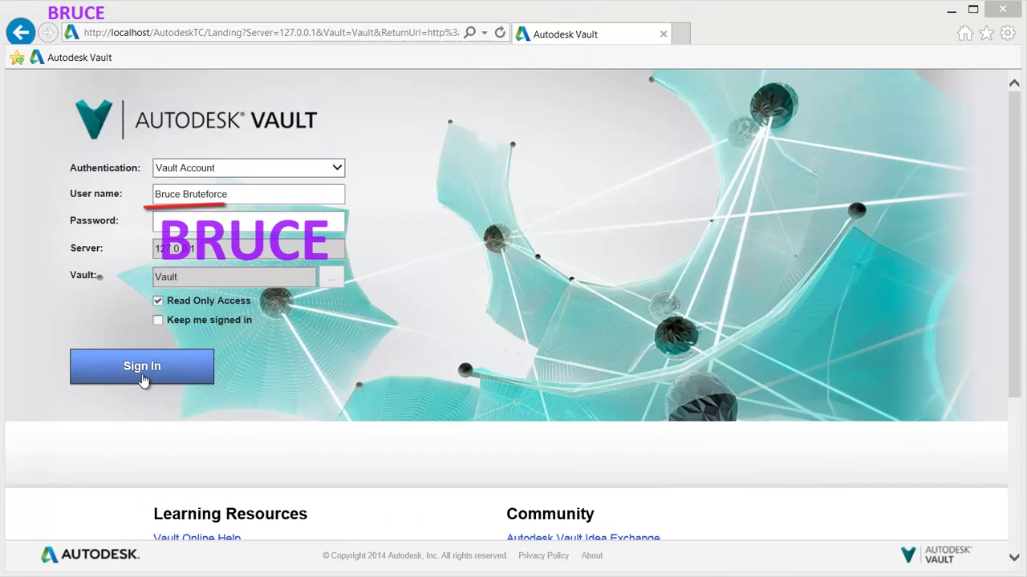
- Sign in to the web client and view item 200313-INV's attached 200313-INV.dwg drawing
left_click(145, 379)
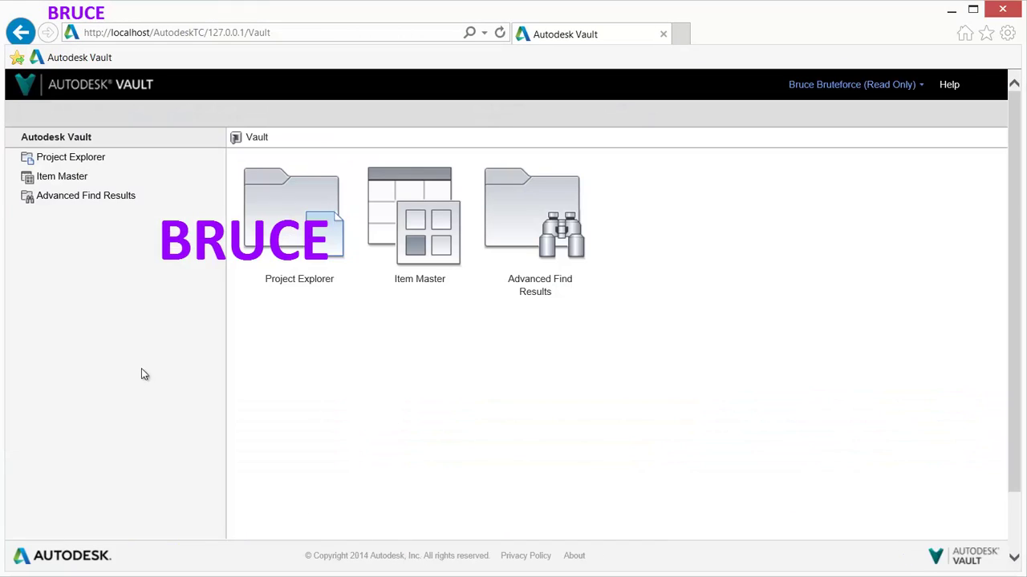
left_click(64, 178)
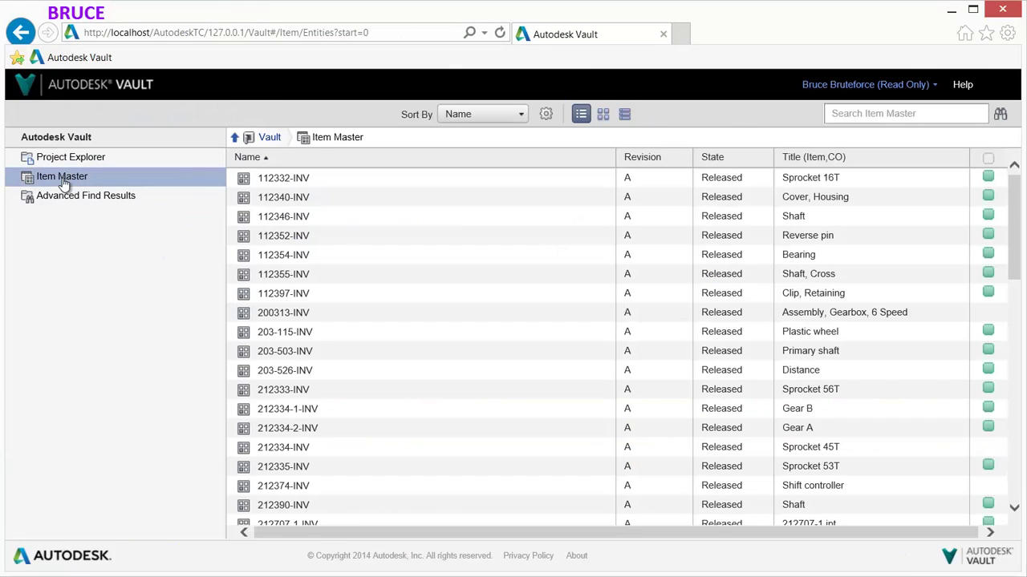
left_click(276, 314)
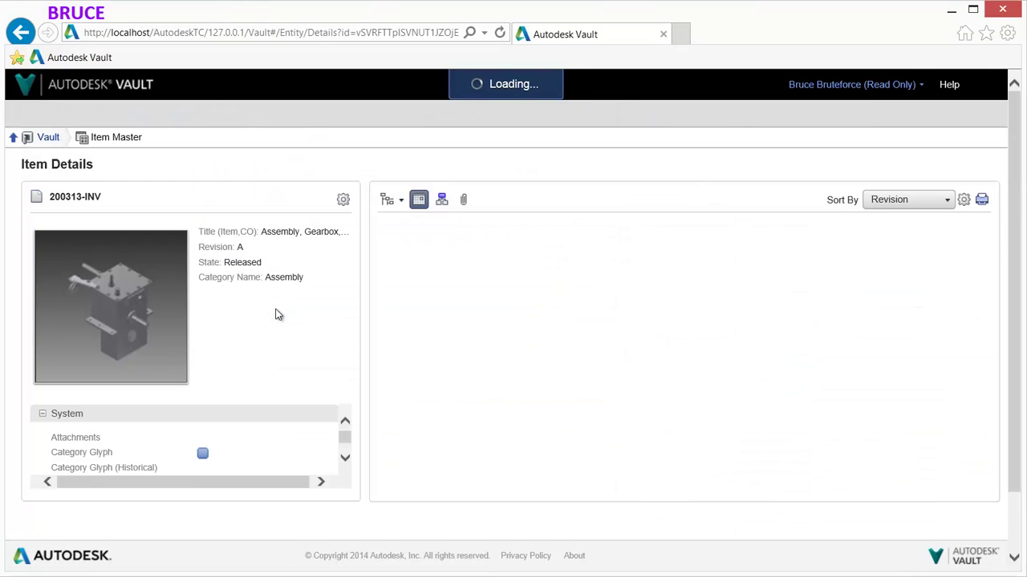
left_click(464, 201)
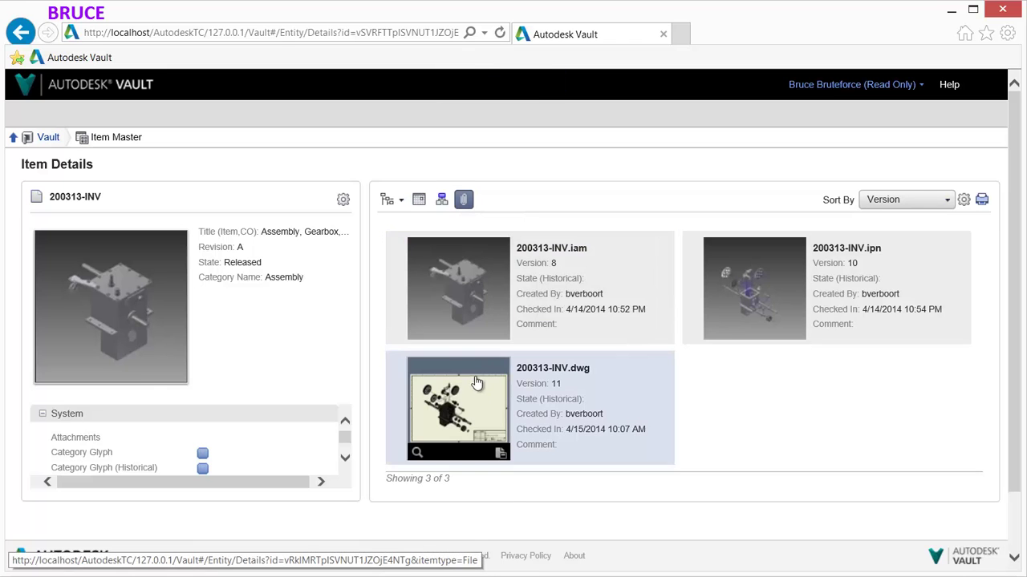
left_click(417, 453)
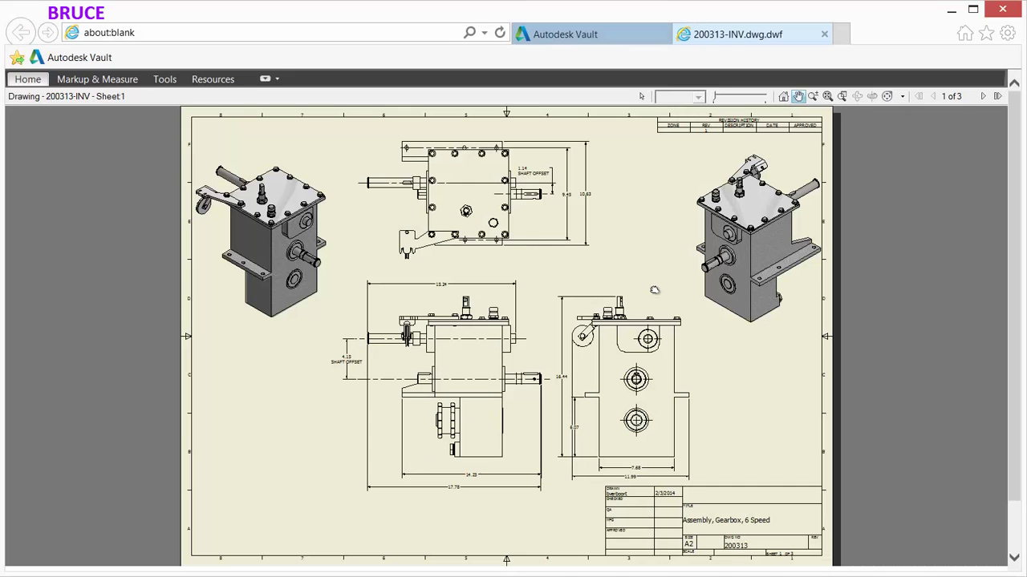
- Add a cloud callout reading 'Thicken' around the right isometric view
scroll(651, 290, "up", 5)
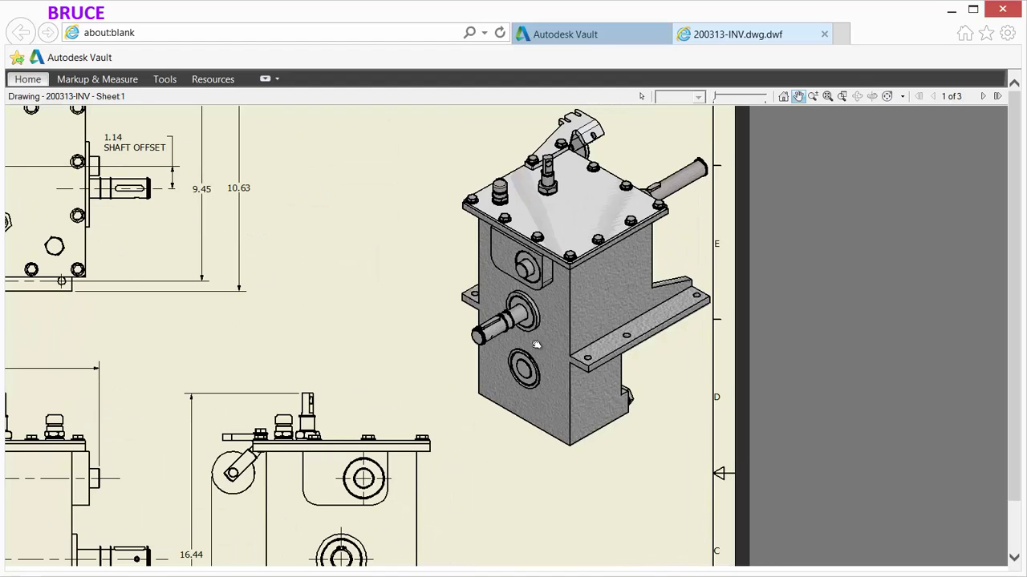
left_click_drag(536, 344, 513, 376)
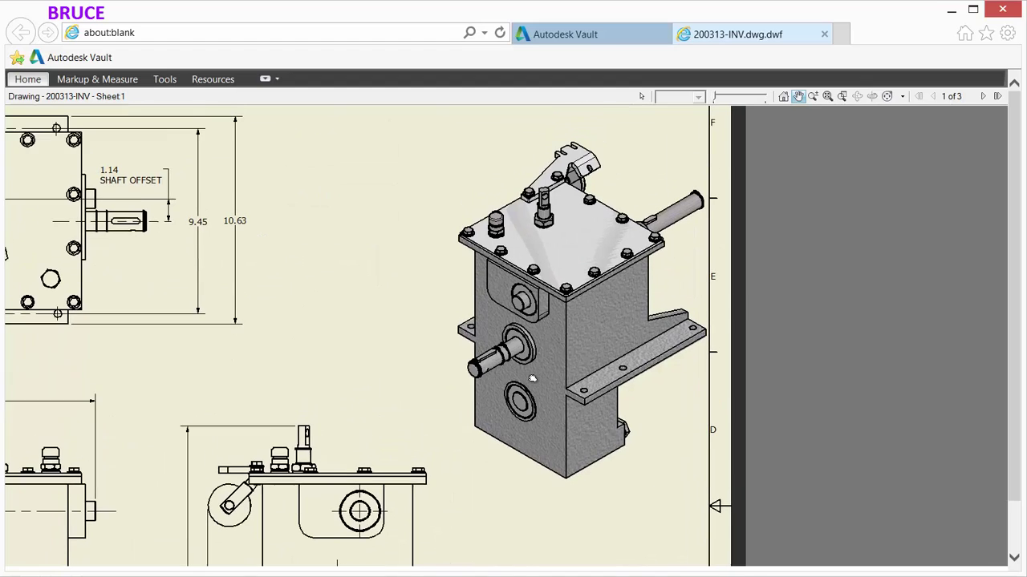
left_click(80, 85)
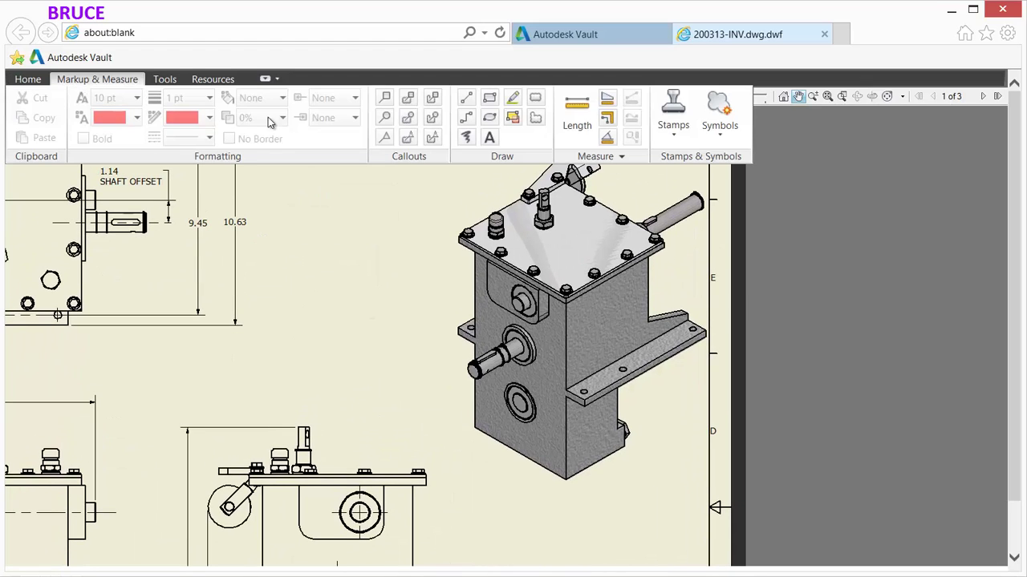
left_click(407, 97)
left_click_drag(404, 189, 680, 295)
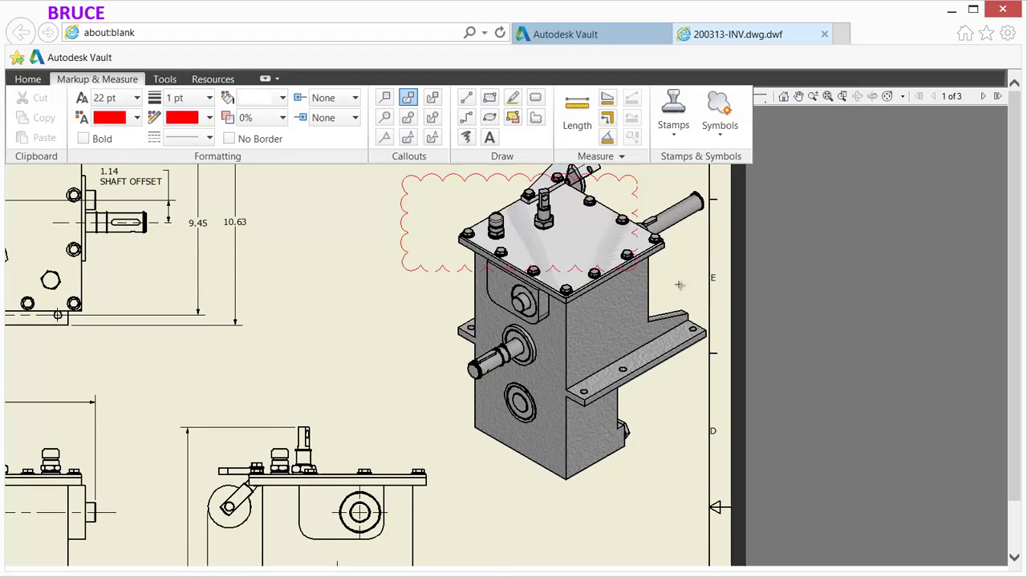
left_click(243, 362)
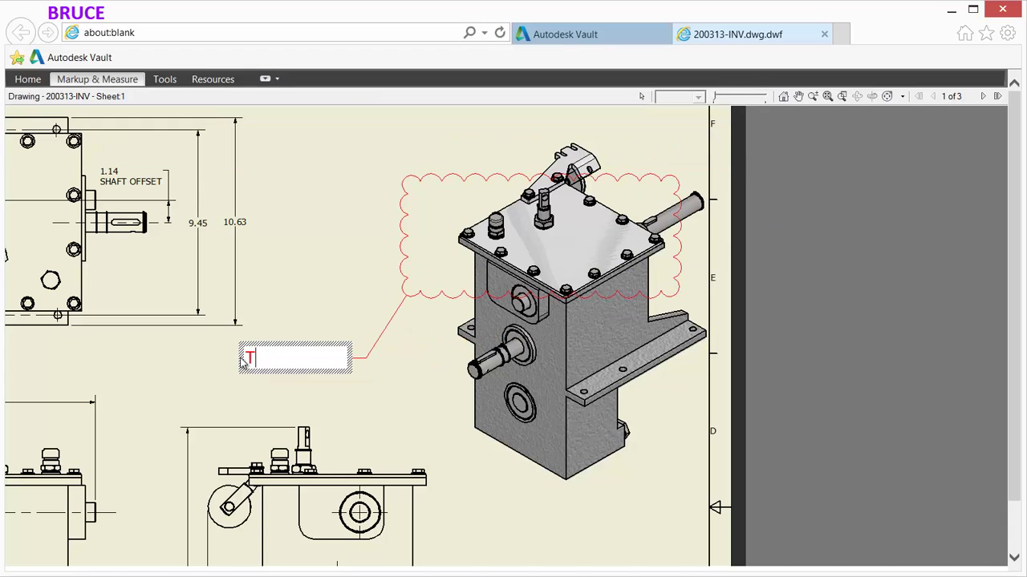
type("Thicken")
left_click(217, 379)
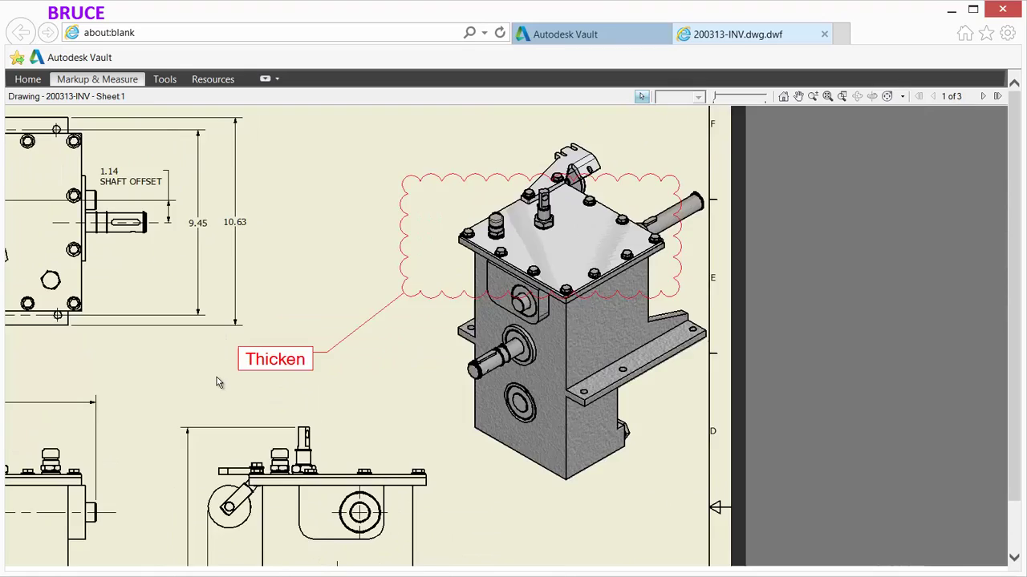
- Add a cloud callout reading 'Ribs' around the left isometric's side panel, then fit the sheet
mouse_move(217, 383)
middle_mouse_down()
mouse_move(532, 394)
mouse_move(824, 323)
middle_mouse_up()
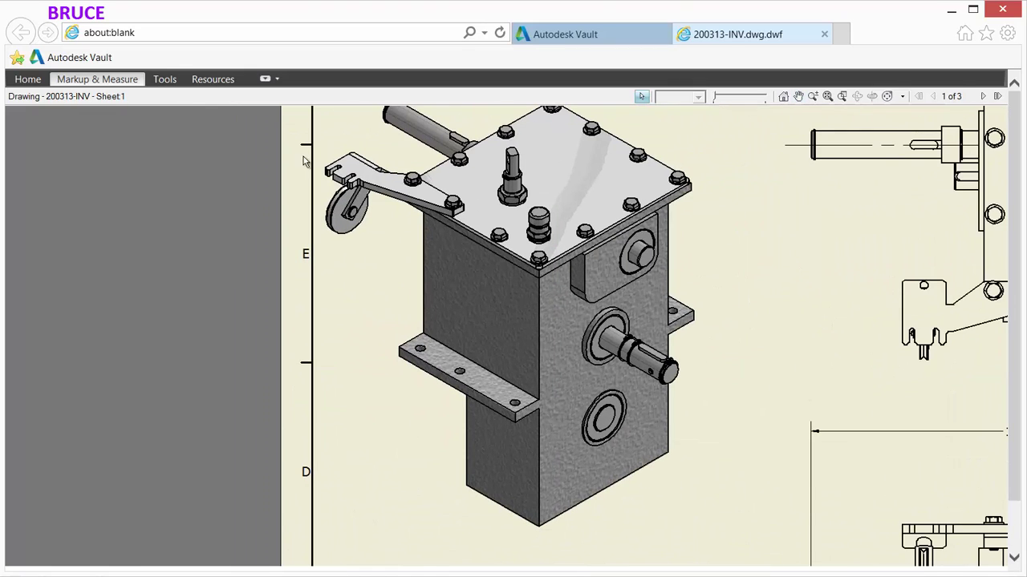
left_click(133, 79)
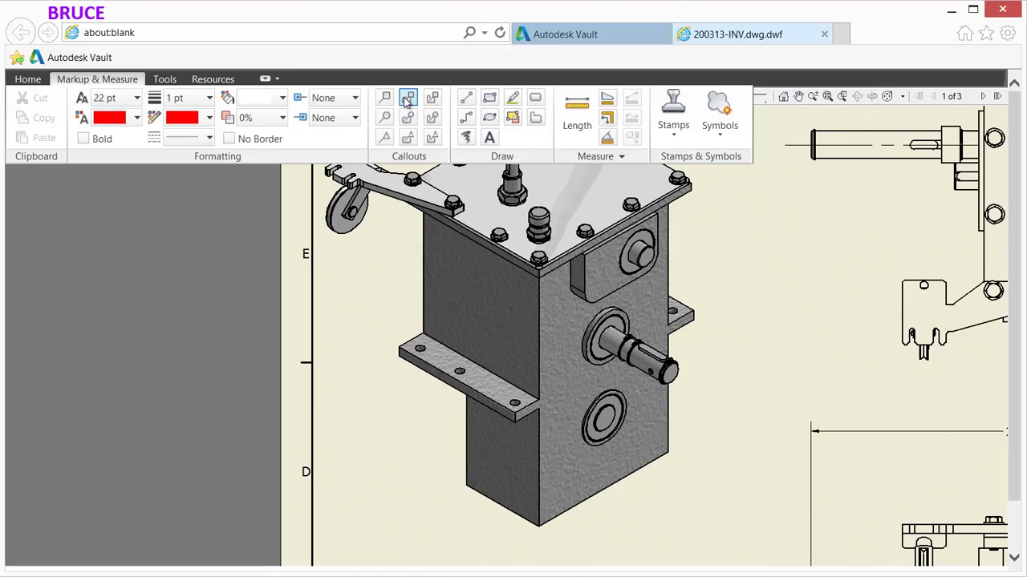
left_click(408, 100)
left_click_drag(393, 247, 542, 419)
left_click(656, 519)
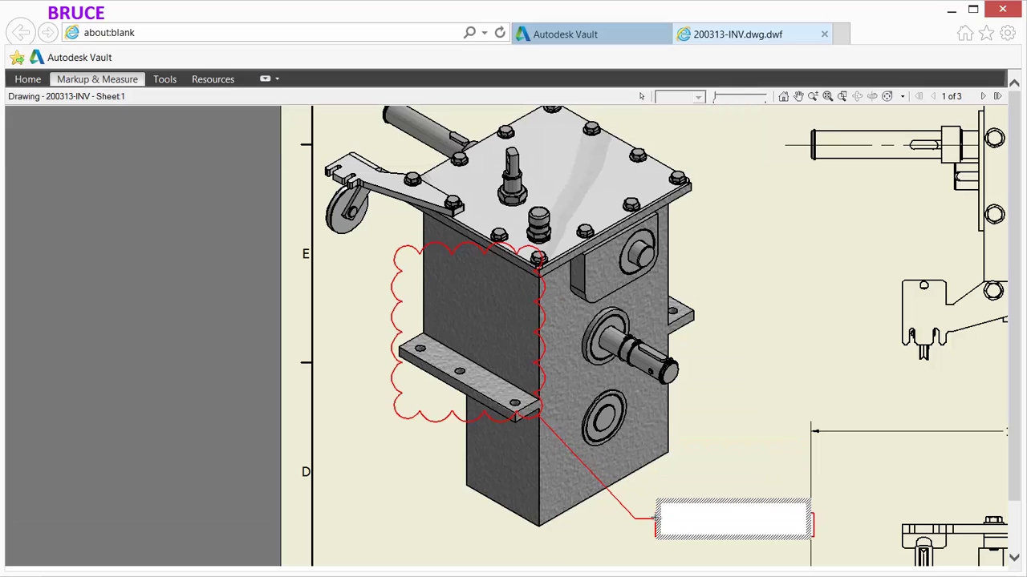
type("Ribs")
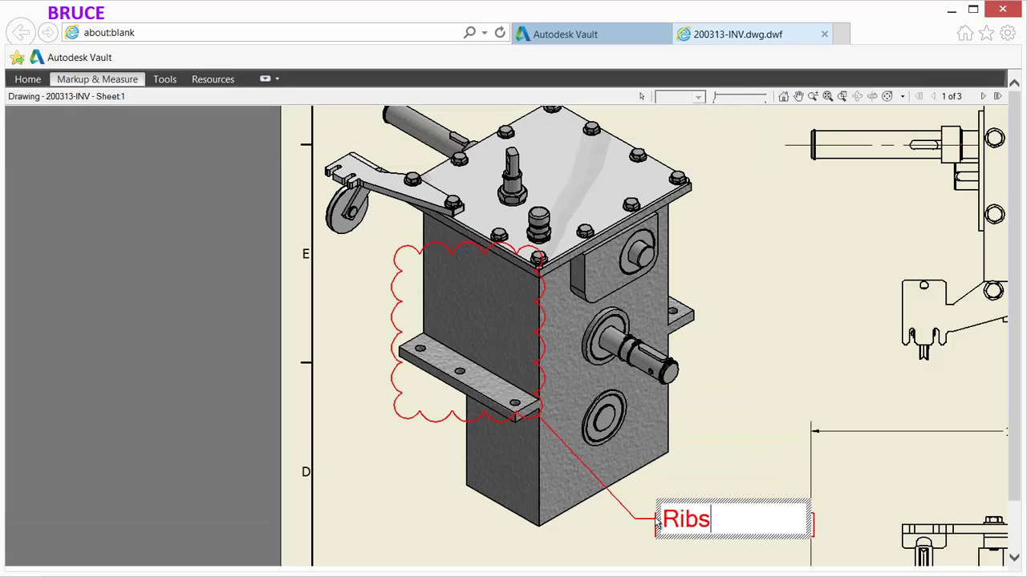
left_click(644, 528)
left_click(827, 96)
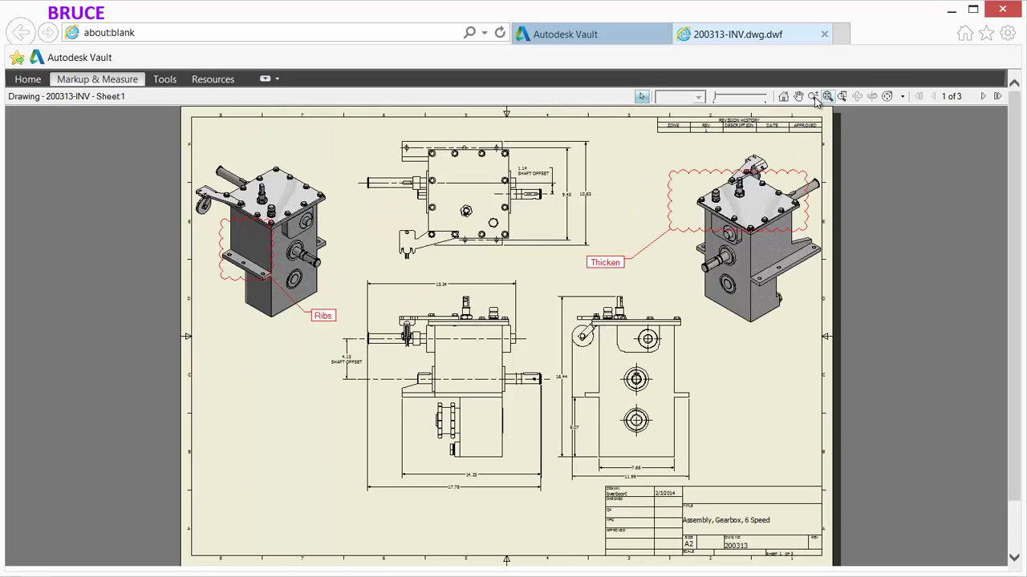
- Save a copy of the marked-up drawing as 200313-INV.dwg[1].dwf on TOSHIBA EXT (F:)
left_click(27, 78)
left_click(83, 98)
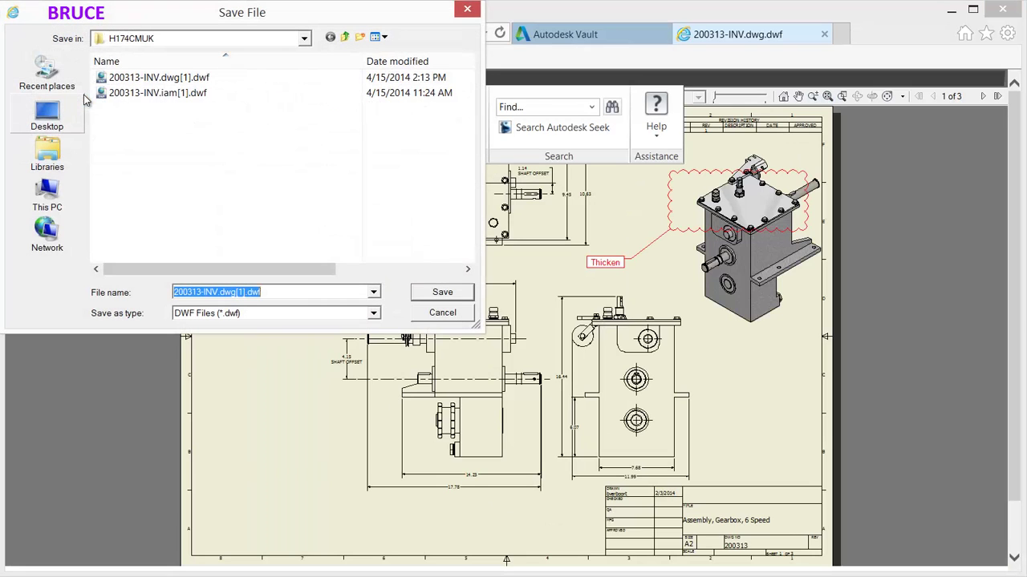
left_click(46, 192)
left_click(383, 269)
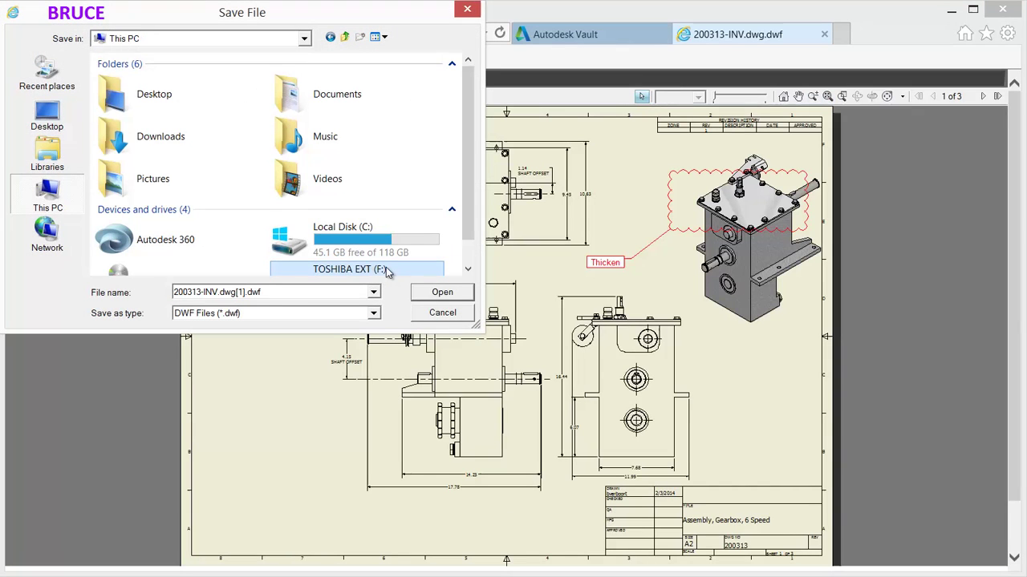
double_click(295, 265)
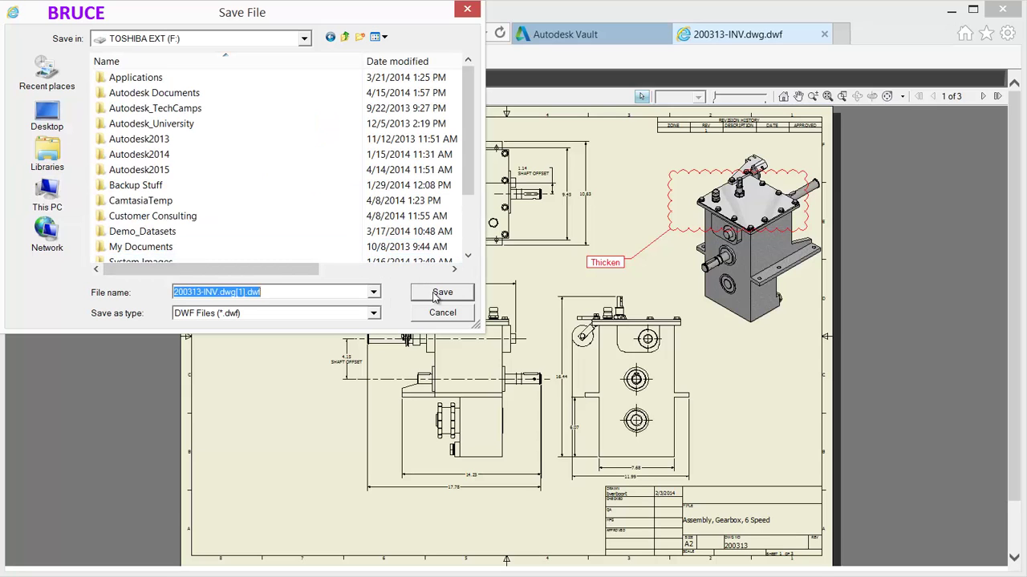
left_click(438, 296)
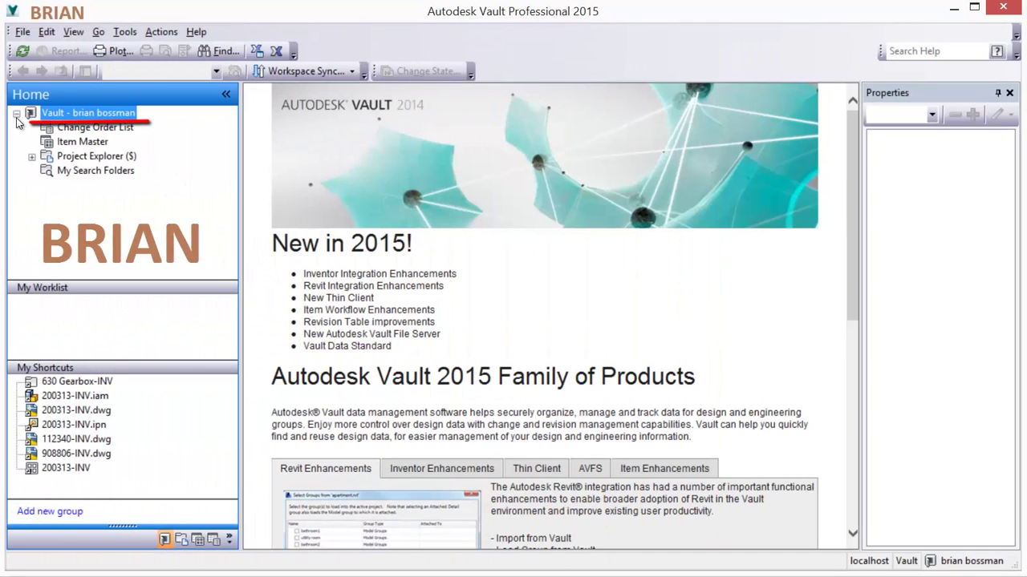
- Add the marked-up DWF to the Markups folder, then show item 200313-INV in the Item Master
left_click(32, 157)
right_click(106, 184)
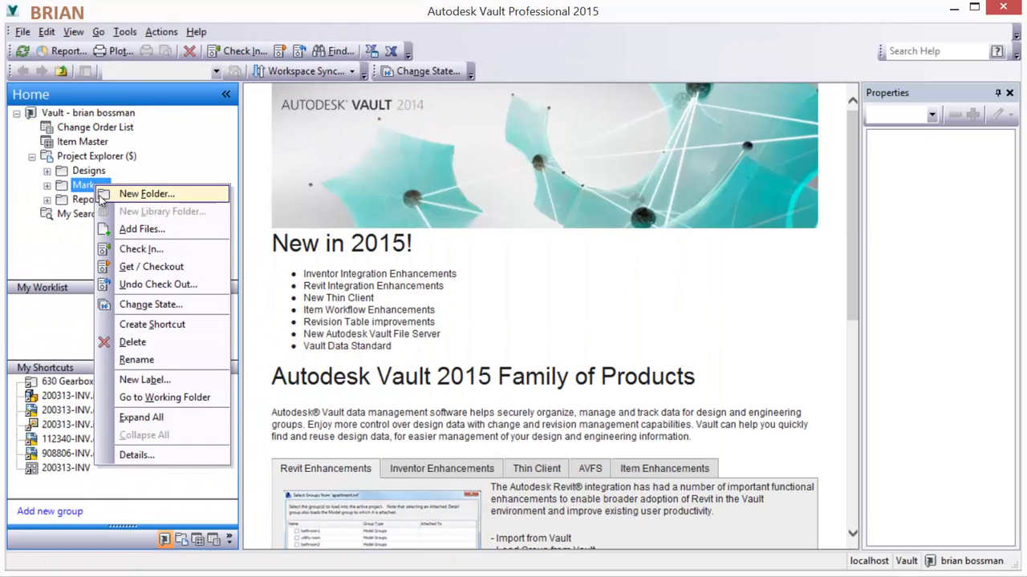
left_click(135, 234)
scroll(661, 327, "down", 2)
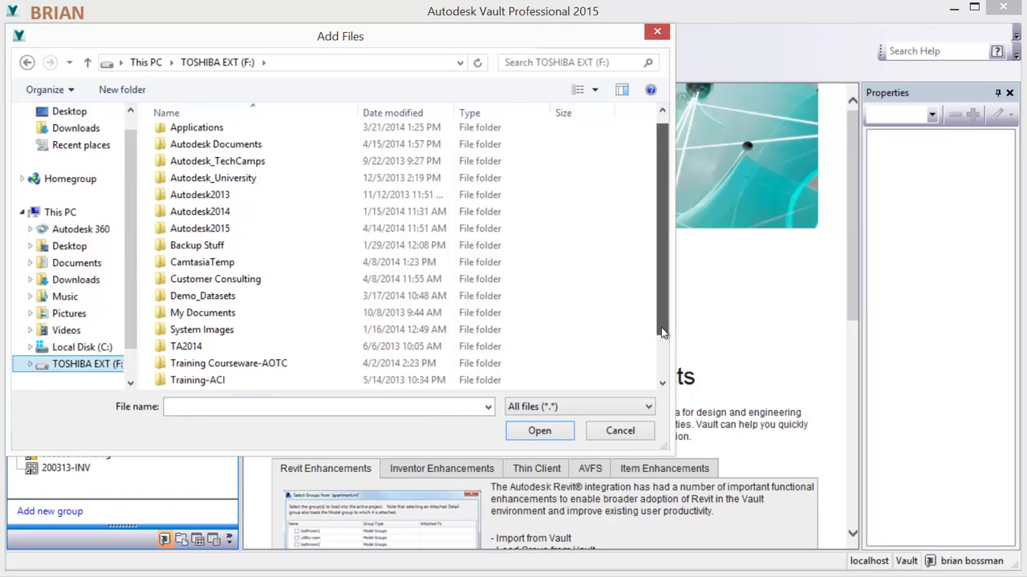
double_click(244, 370)
left_click(534, 523)
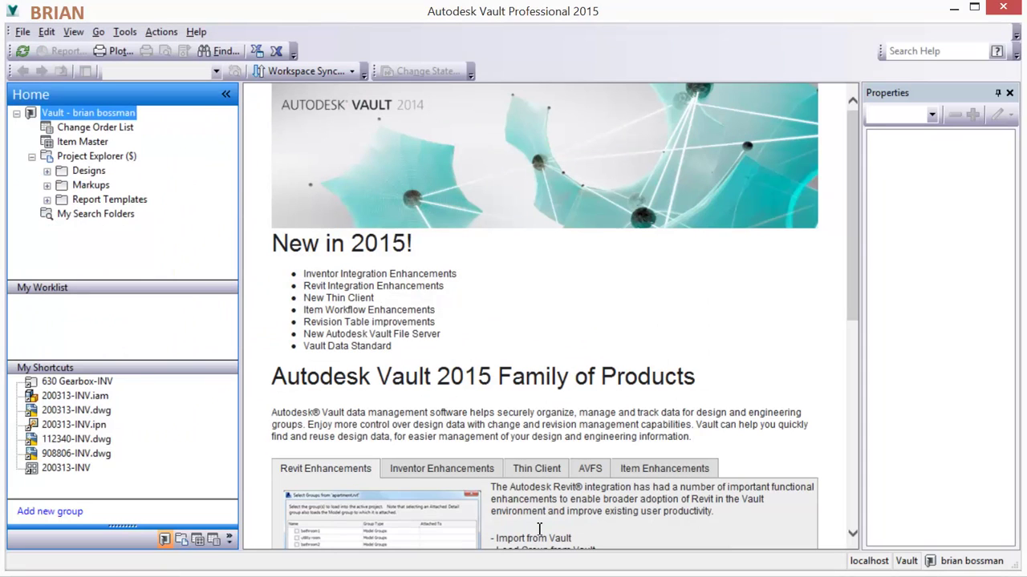
left_click(64, 468)
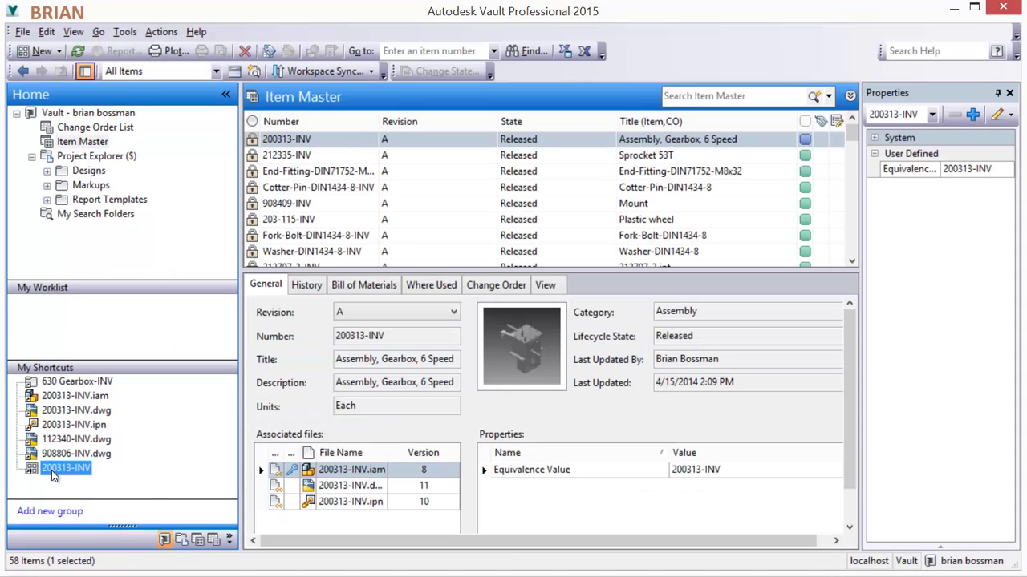
- Add 200313-INV to a new change order titled 'Adjust design for durability', keeping due date 4/15/2014
left_click(378, 139)
right_click(414, 143)
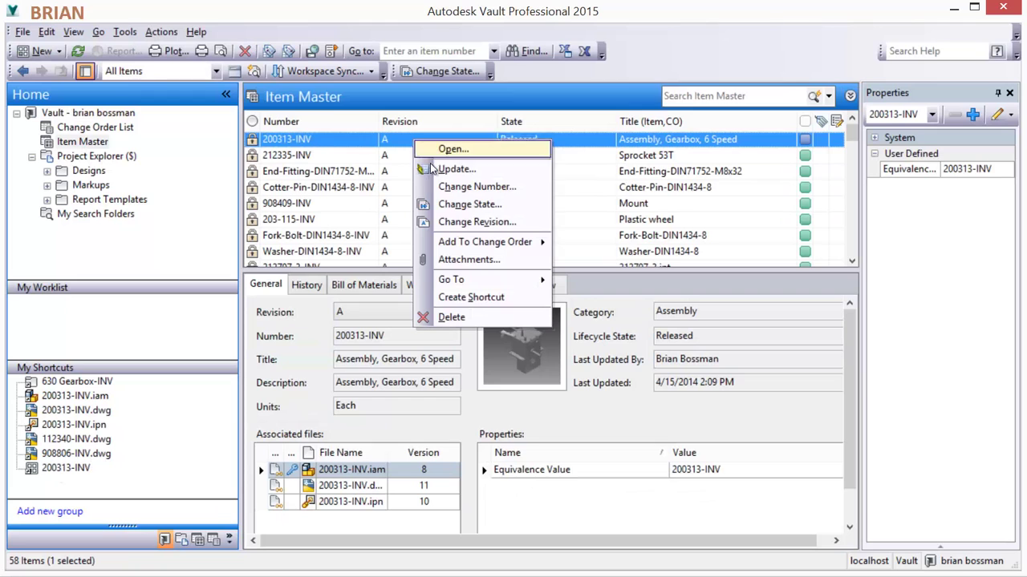
mouse_move(462, 242)
left_click(586, 242)
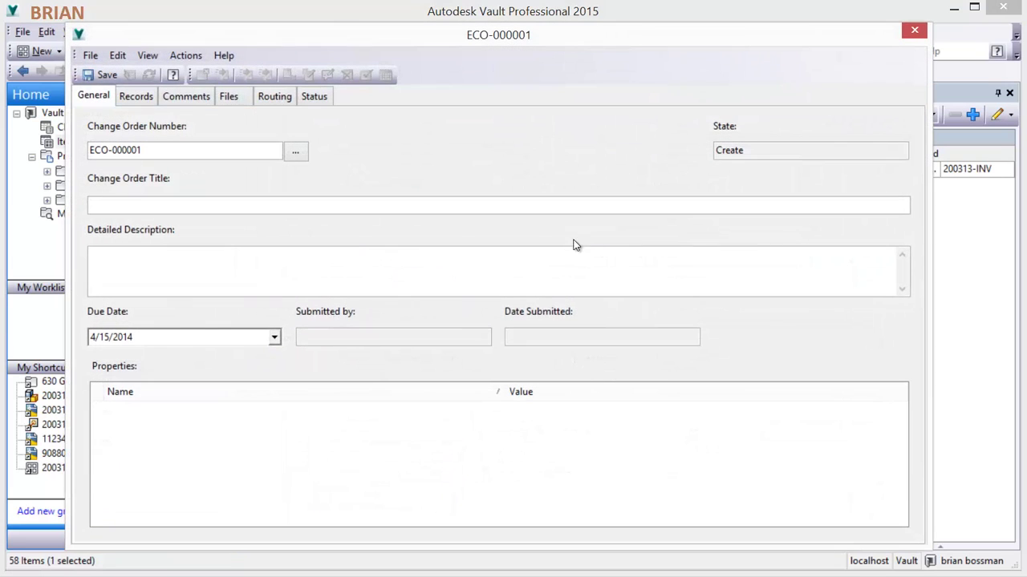
type("Adjust design for durability")
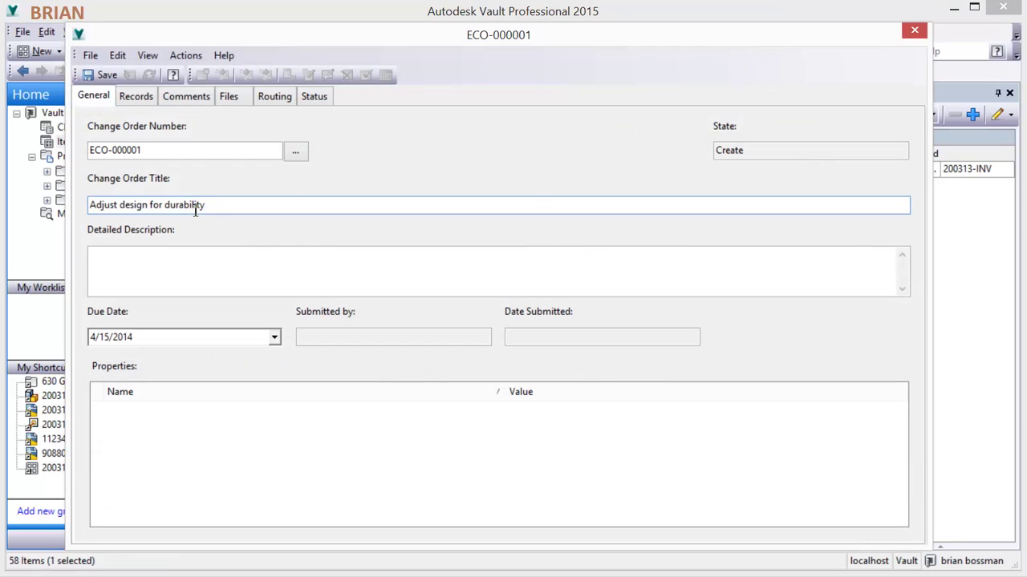
left_click(186, 266)
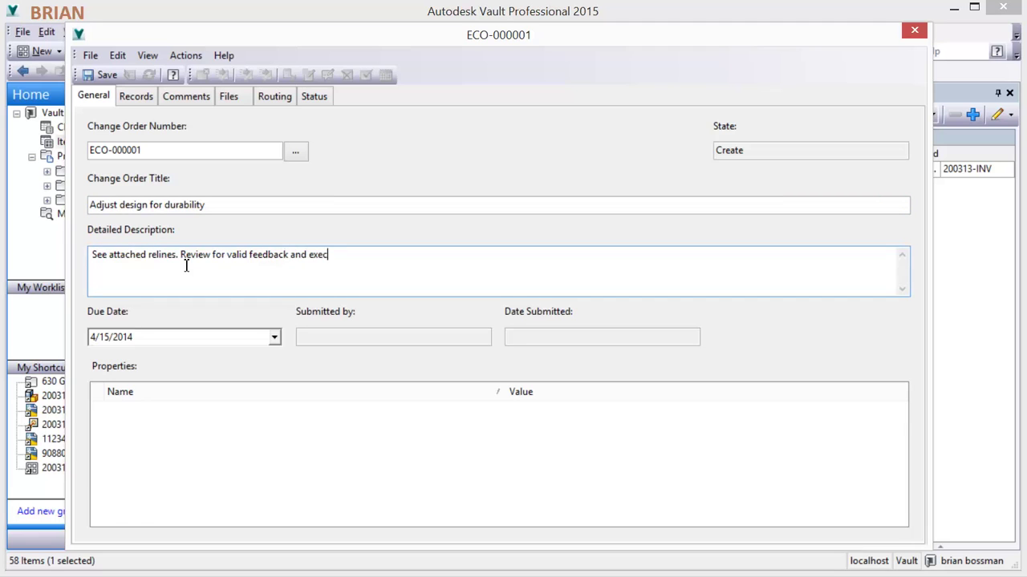
type("ute")
left_click(274, 338)
key("Escape")
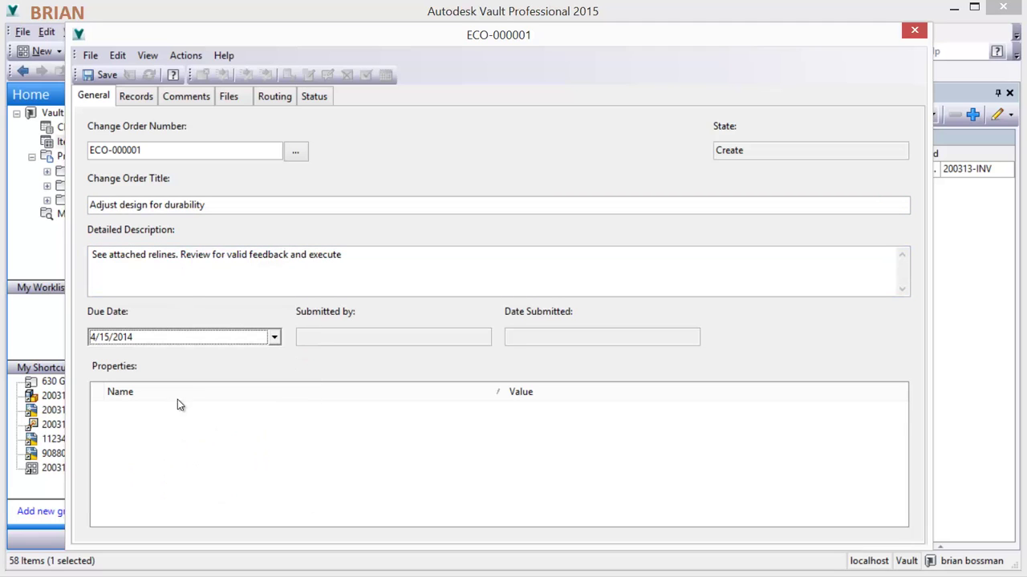
- Review the change order's records, comments and files, previewing the 200313-INV.dwg drawing
left_click(135, 96)
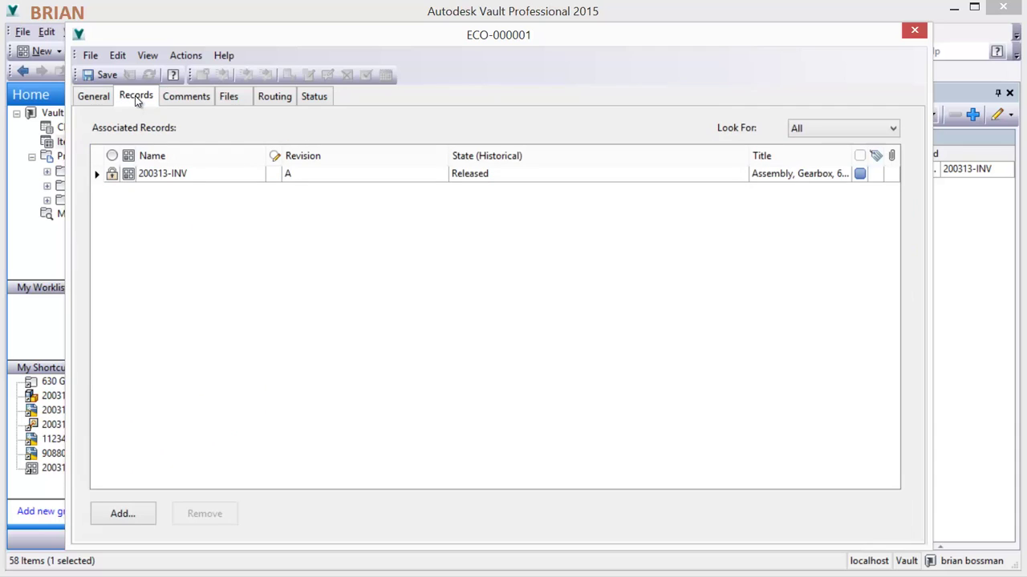
left_click(184, 102)
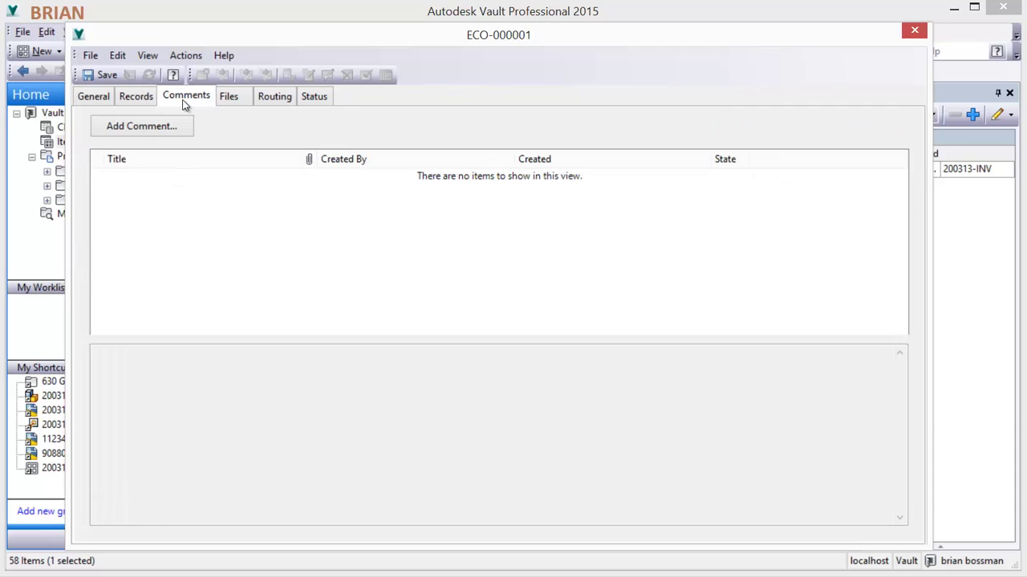
left_click(232, 98)
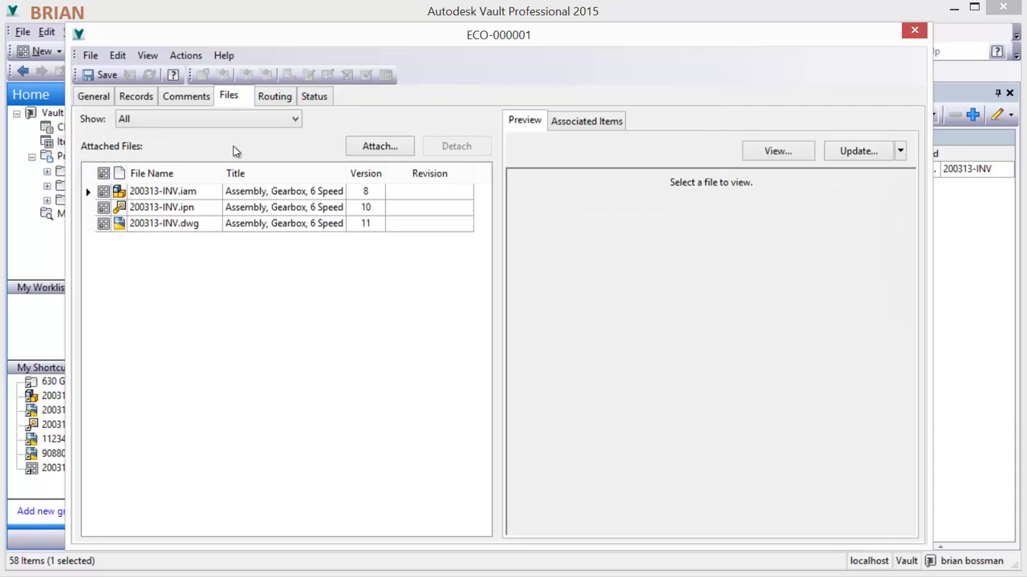
double_click(221, 174)
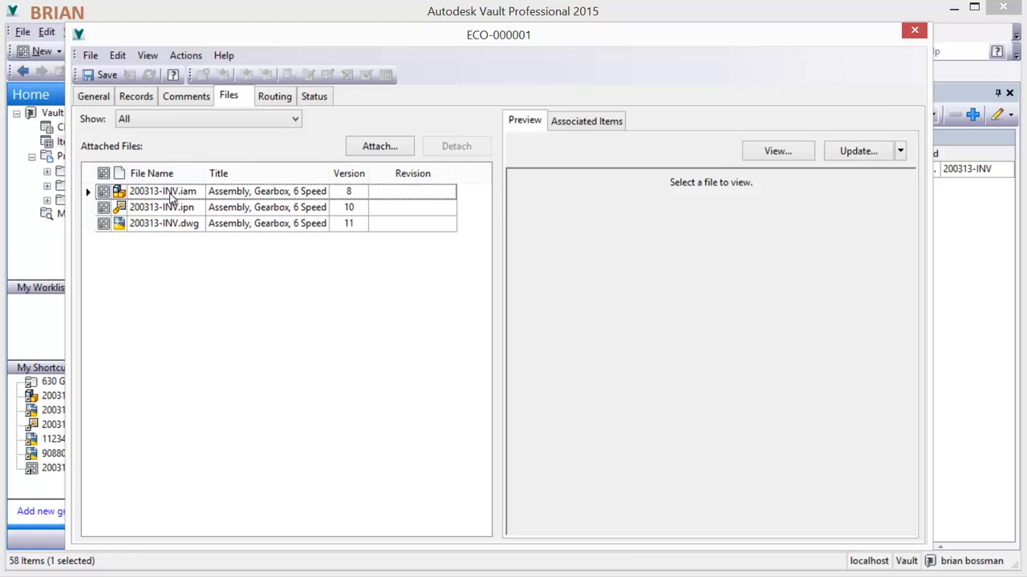
left_click(167, 224)
- Attach the marked-up DWF from the Markups folder and preview the full markup sheet
left_click(383, 149)
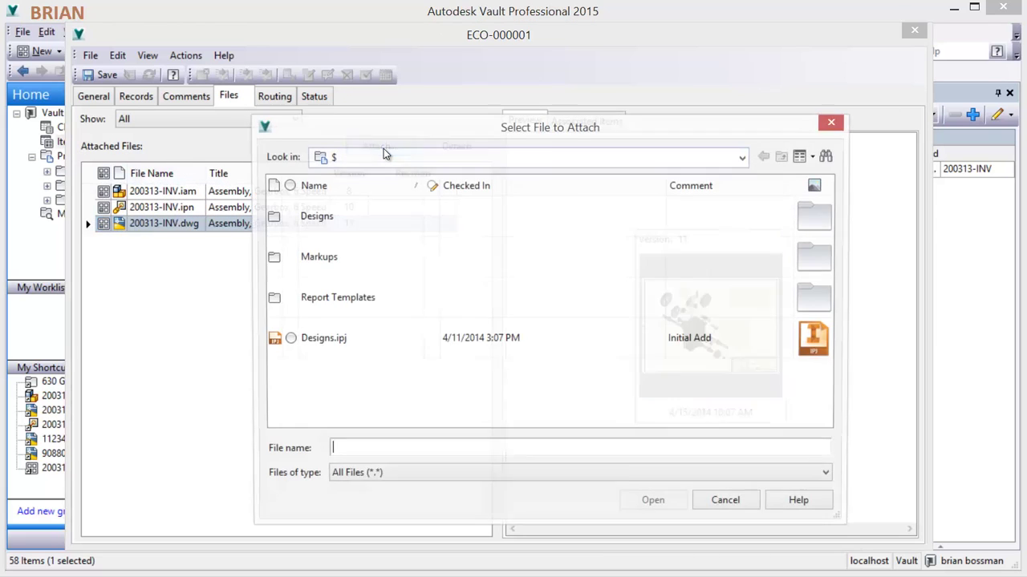
left_click(314, 263)
double_click(314, 261)
double_click(335, 223)
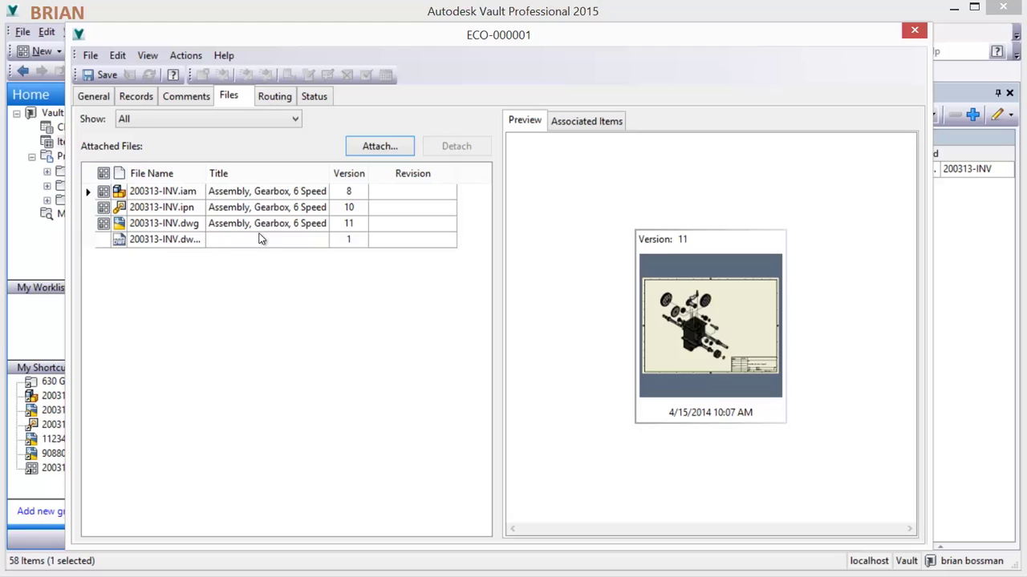
left_click(259, 238)
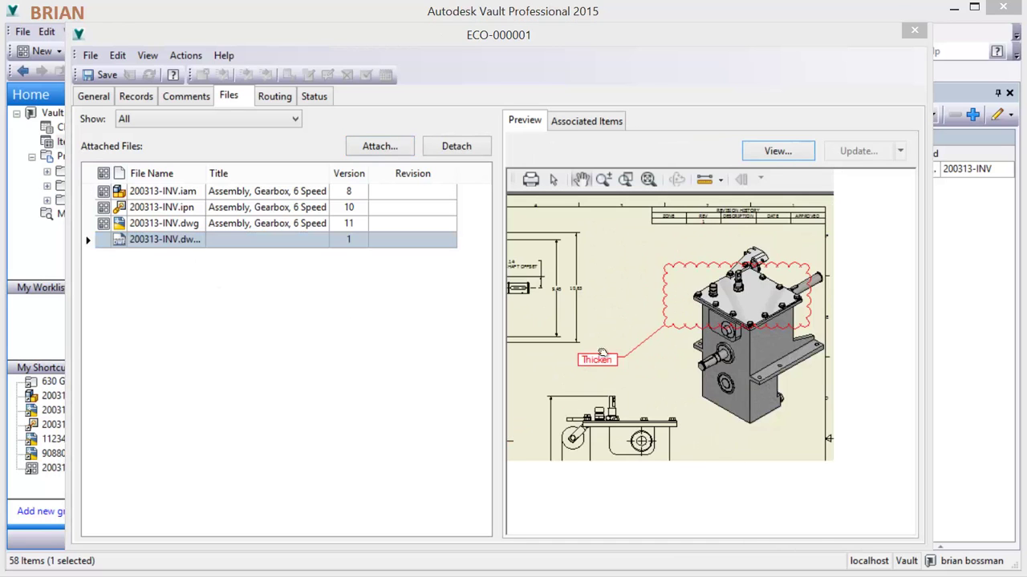
left_click(648, 179)
- Set ECO-000001's routing to Production Revision, check its lifecycle, and submit it
left_click(273, 96)
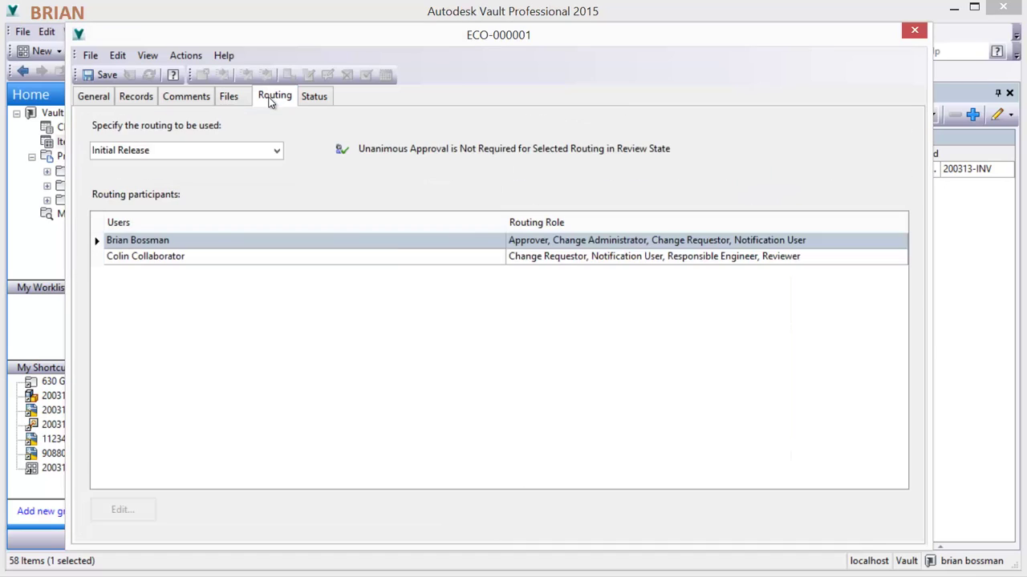
left_click(276, 151)
left_click(244, 190)
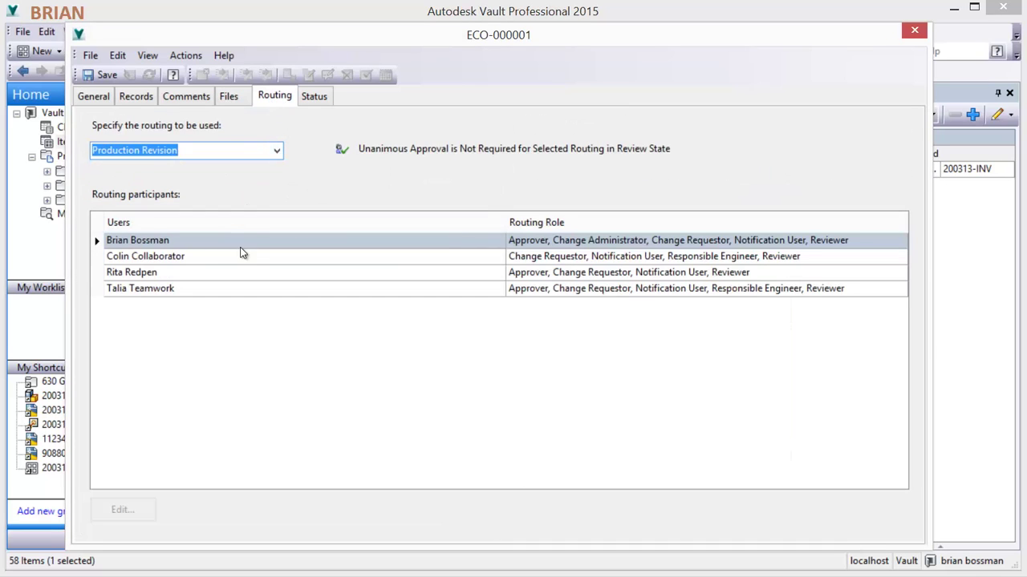
left_click(312, 101)
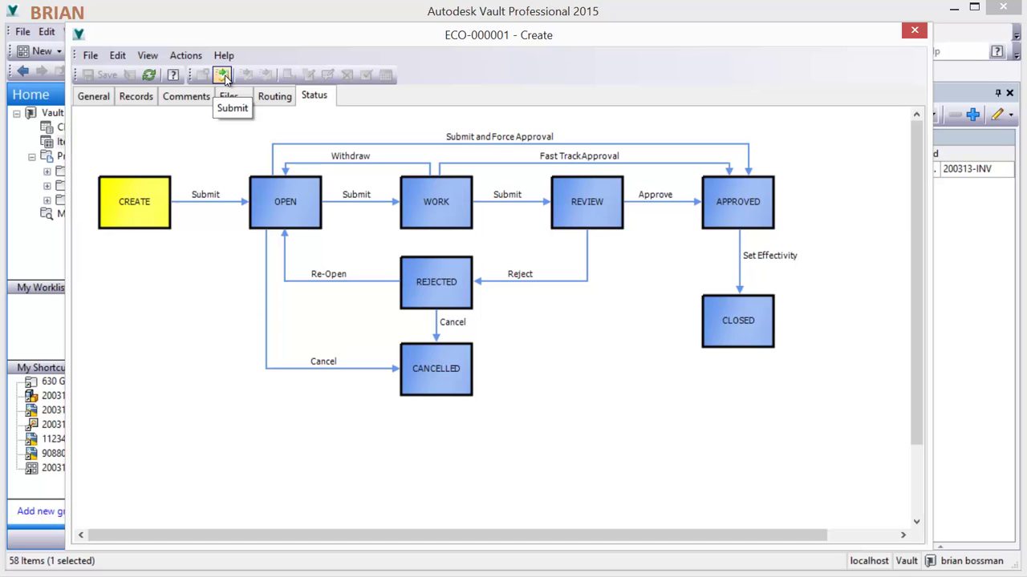
left_click(223, 77)
left_click(334, 419)
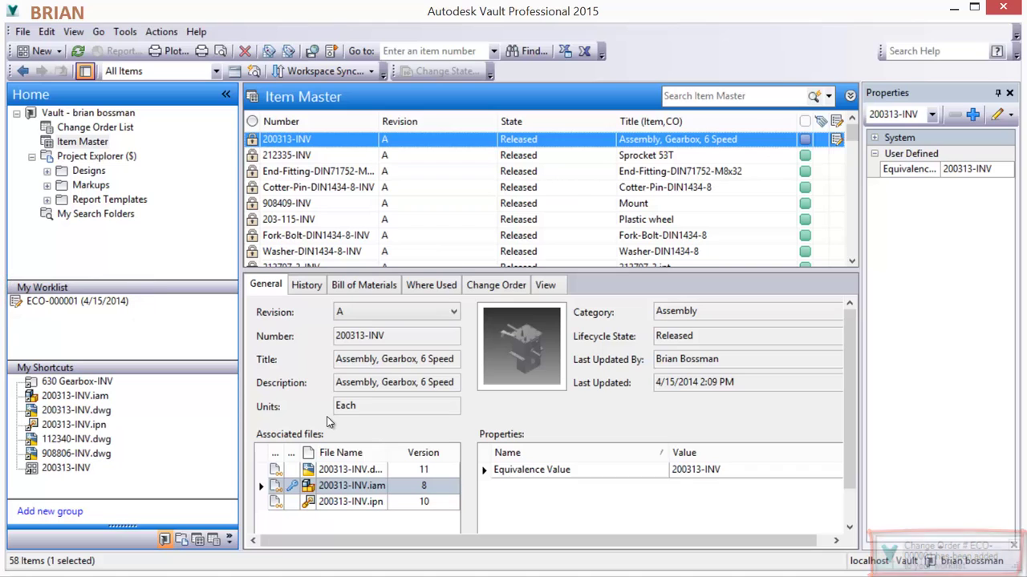
- Submit ECO-000001 from Open to Work with a comment, then check its routing participants
double_click(62, 309)
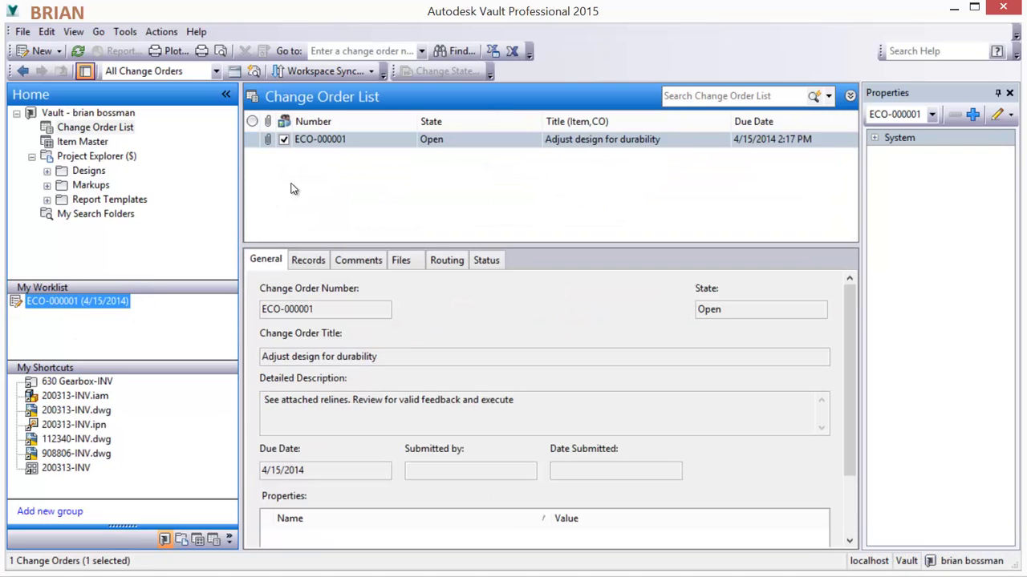
left_click(328, 145)
left_click(485, 260)
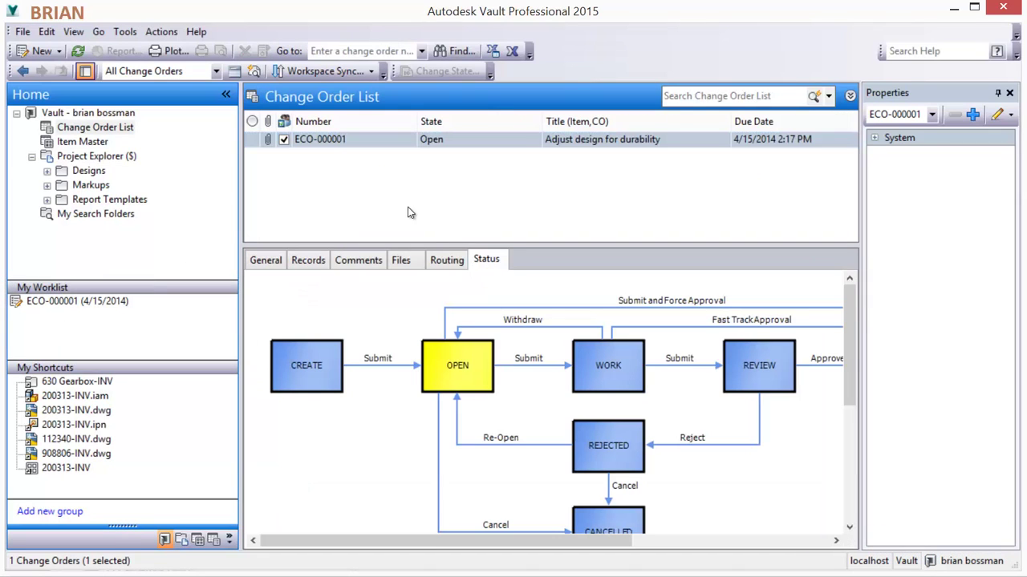
right_click(329, 140)
mouse_move(438, 168)
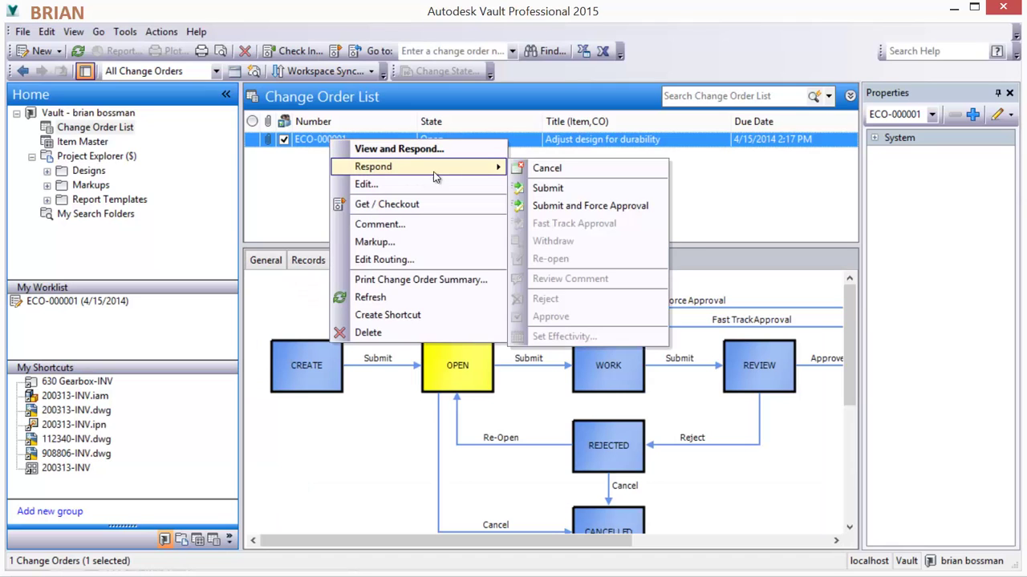
left_click(544, 187)
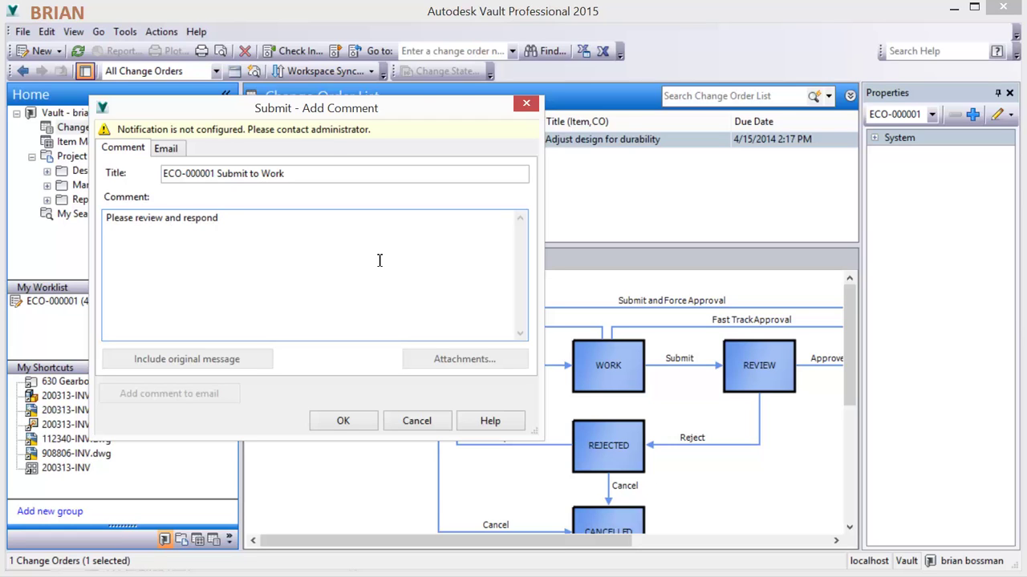
left_click(345, 421)
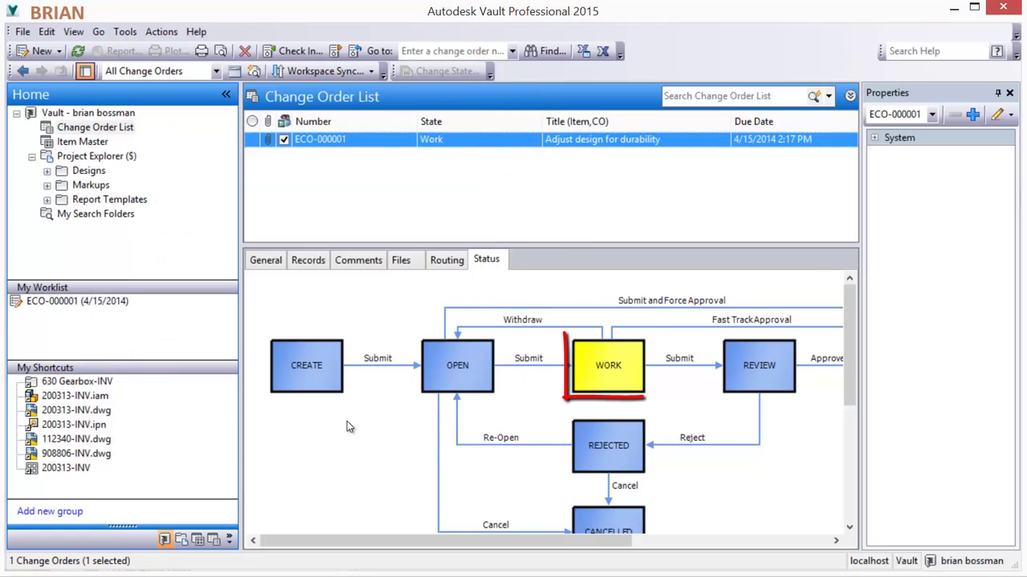
left_click(436, 262)
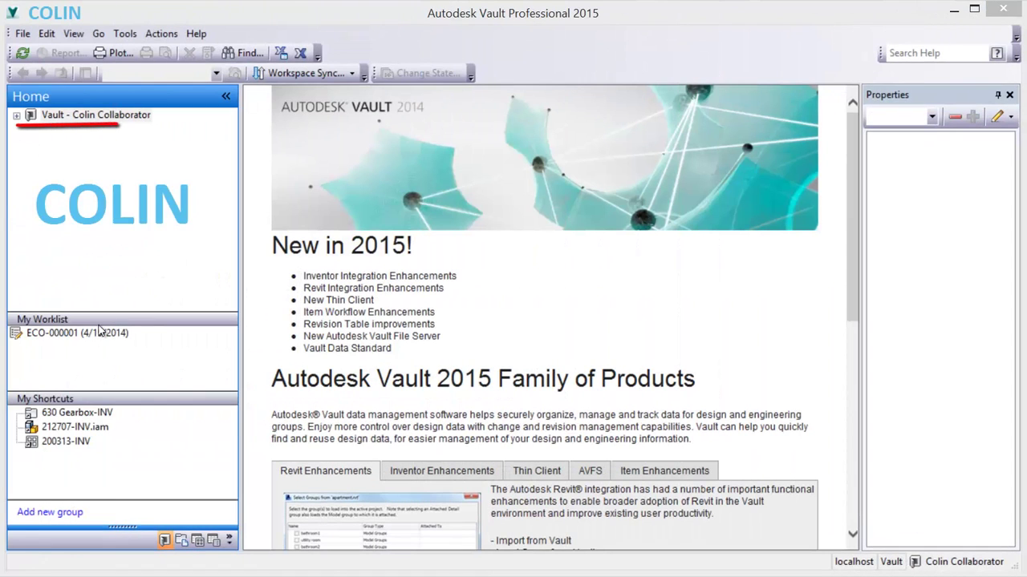
- Open ECO-000001, go through its Records, Comments, Files, Routing and Status tabs, then close it
double_click(71, 336)
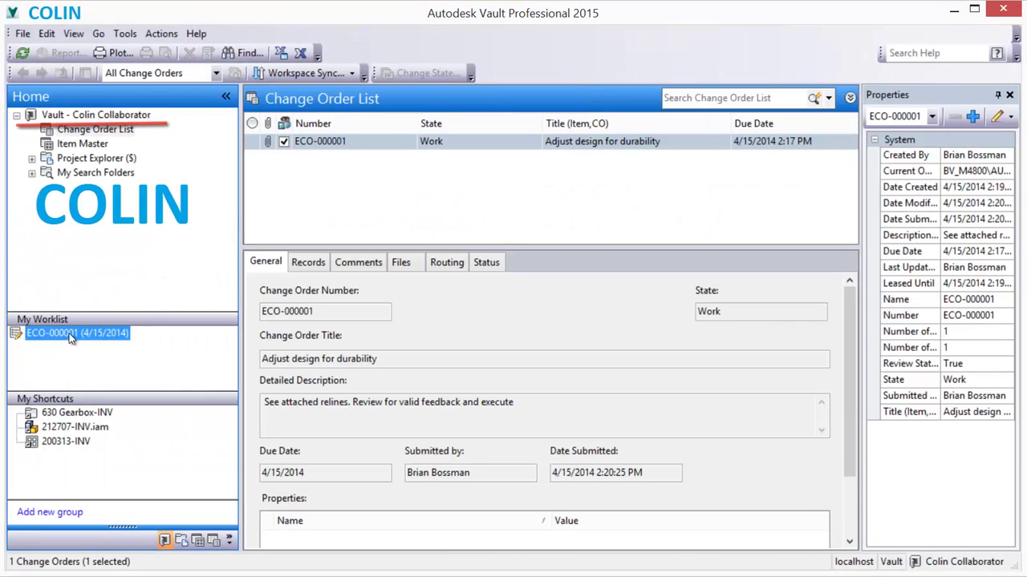
double_click(353, 142)
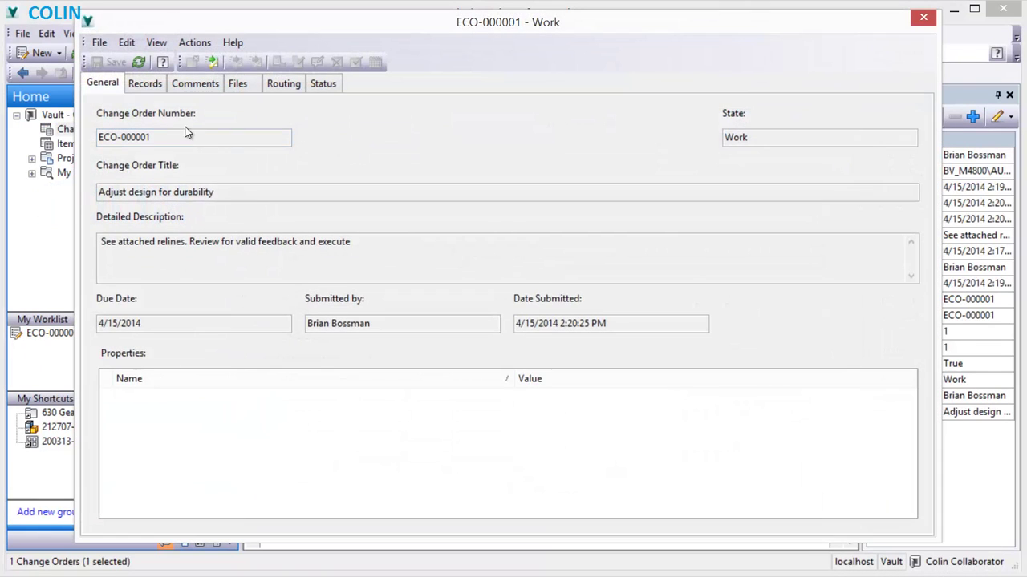
left_click(154, 83)
left_click(198, 83)
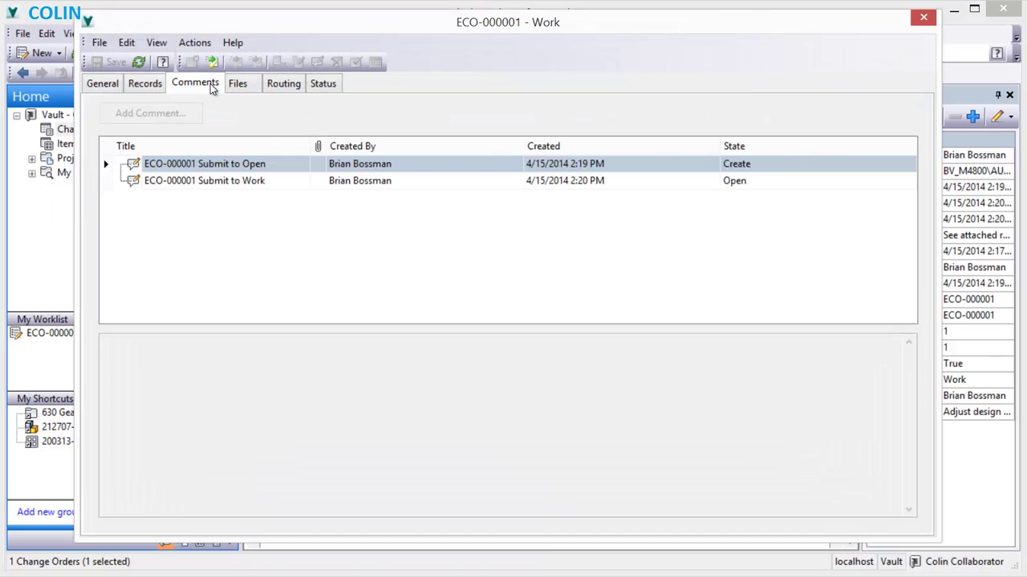
left_click(238, 83)
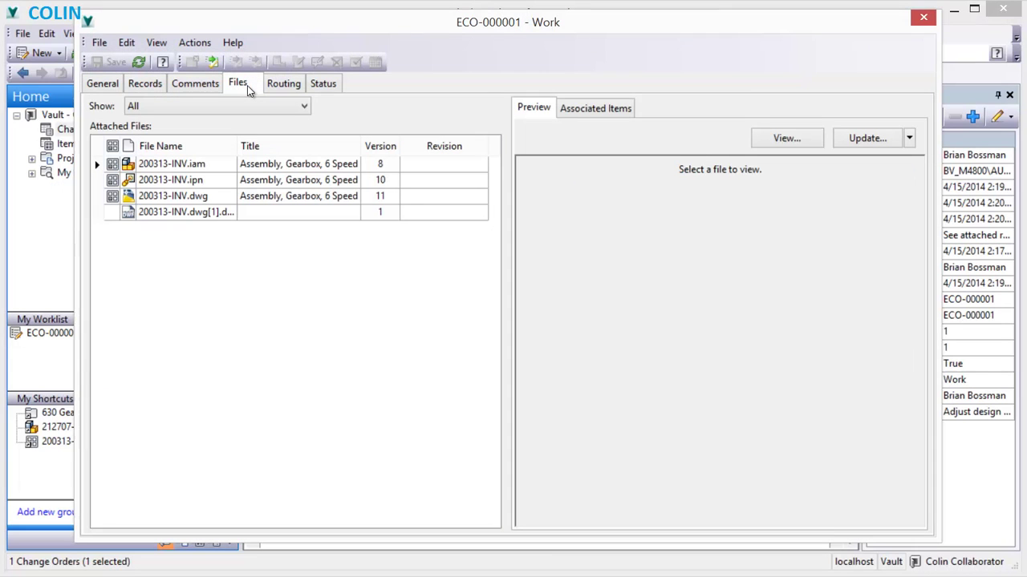
left_click(285, 85)
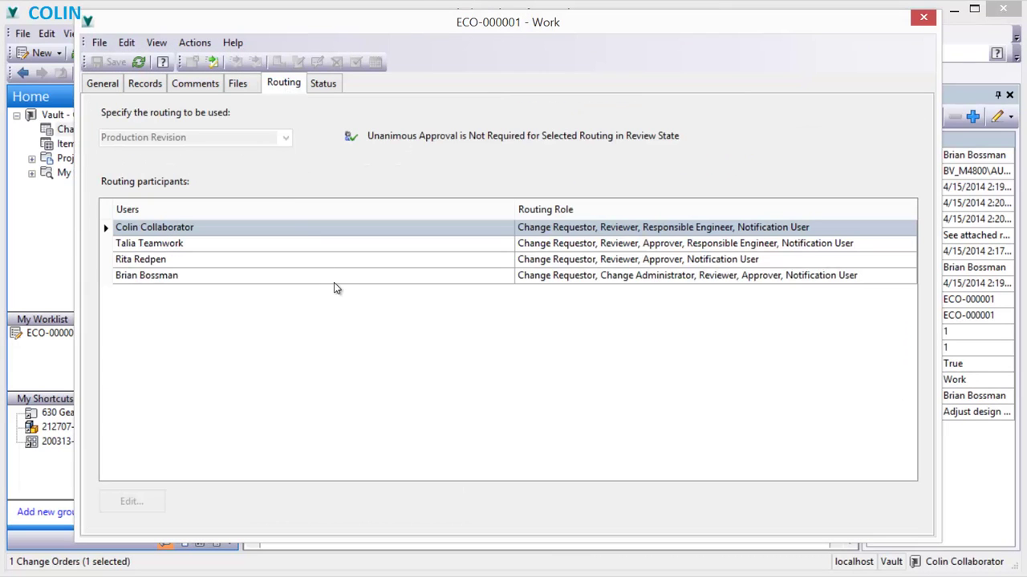
left_click(322, 85)
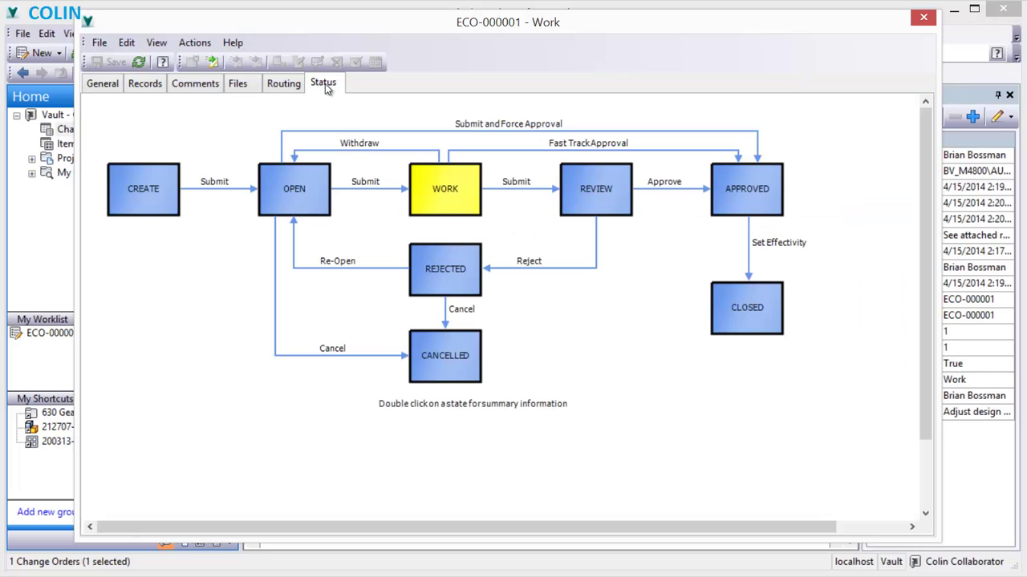
left_click(923, 18)
- Edit ECO-000001 to add related items 908806-INV and 112340-INV, then save the records
right_click(348, 141)
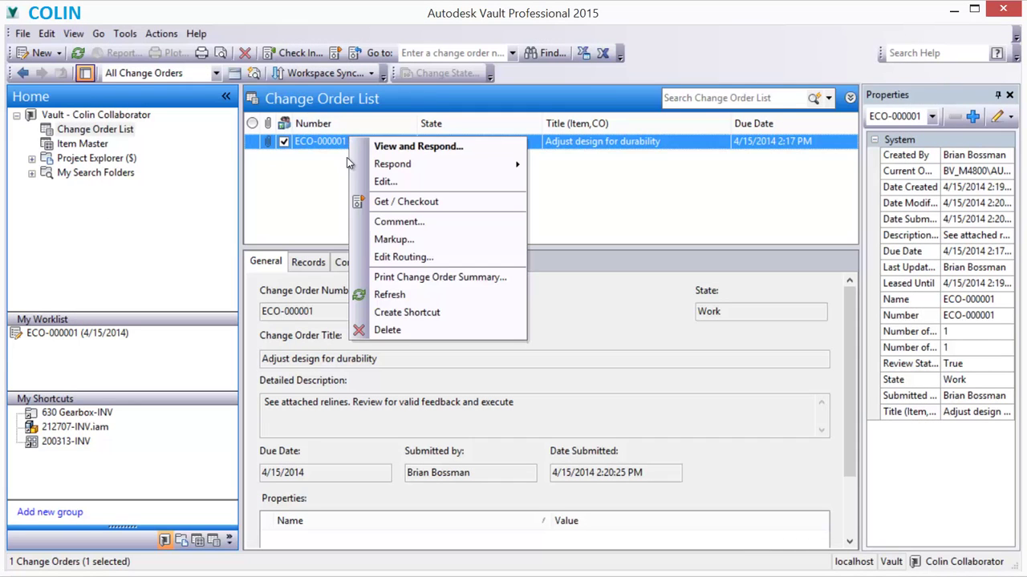
left_click(373, 184)
left_click(146, 84)
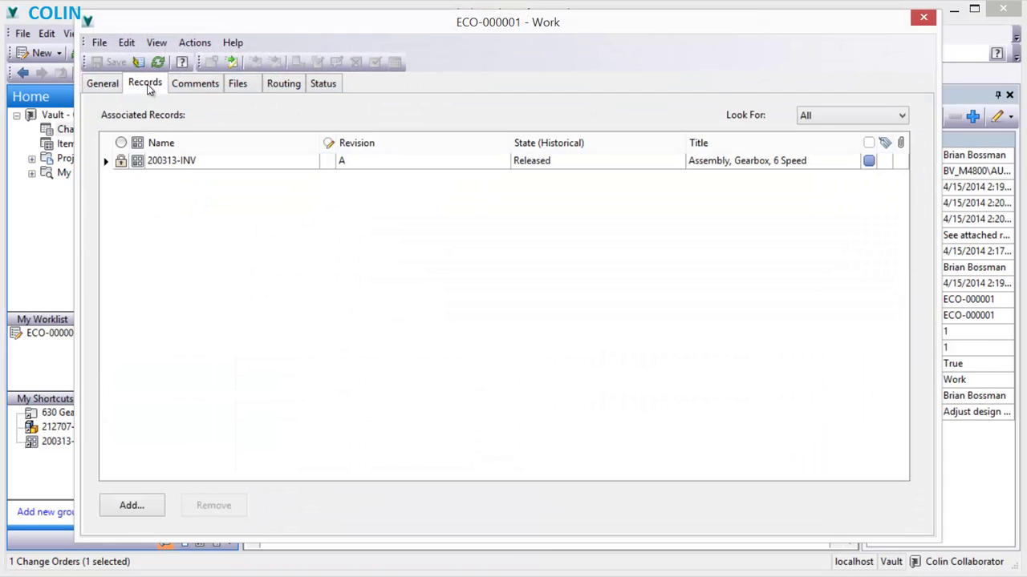
right_click(188, 162)
left_click(233, 193)
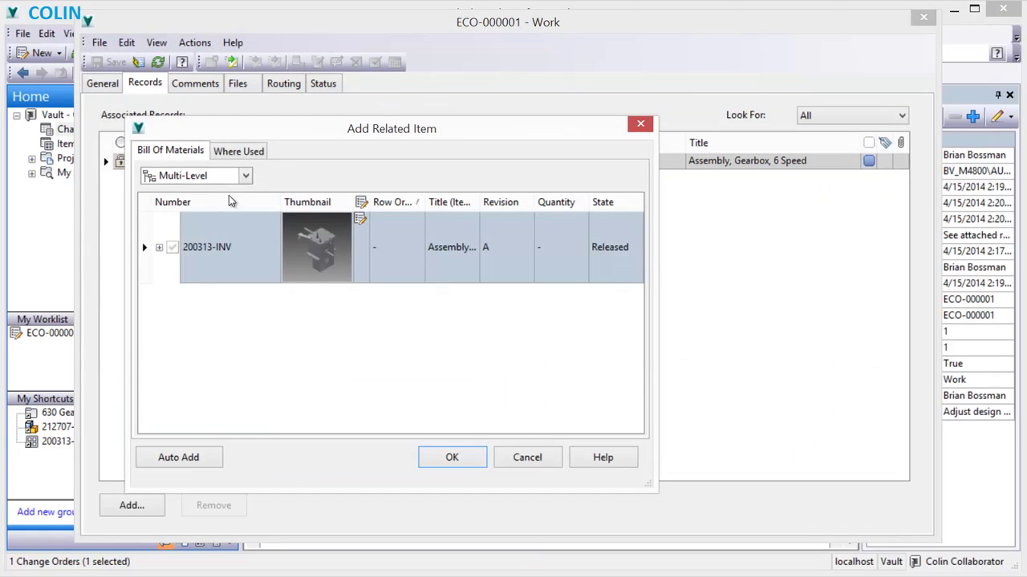
left_click(160, 248)
left_click(186, 319)
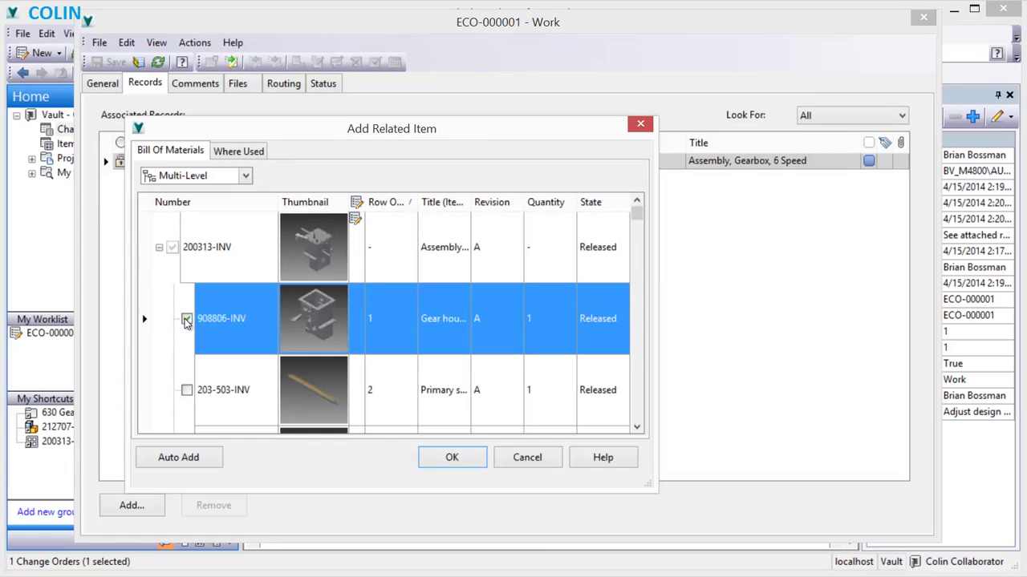
left_click_drag(637, 218, 637, 266)
left_click(186, 319)
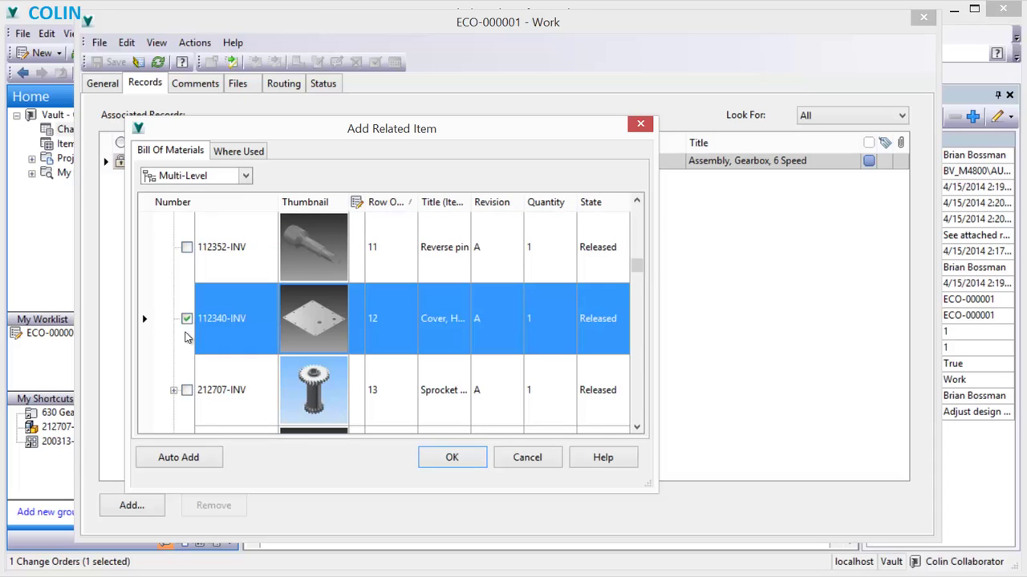
left_click(447, 461)
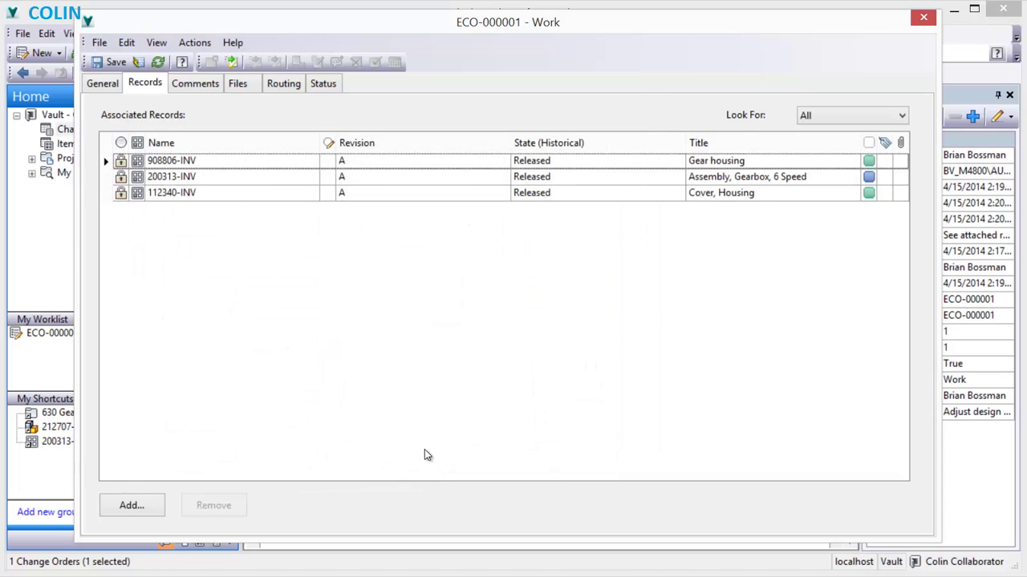
left_click(114, 64)
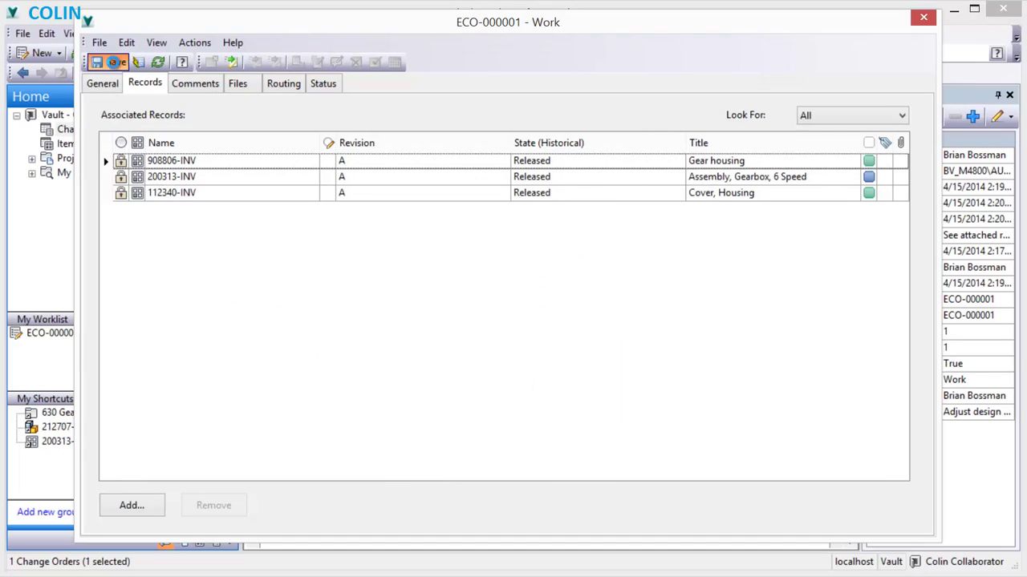
- Move all three ECO records to the Work In Progress lifecycle state
left_click(178, 163)
left_click(184, 193, "shift")
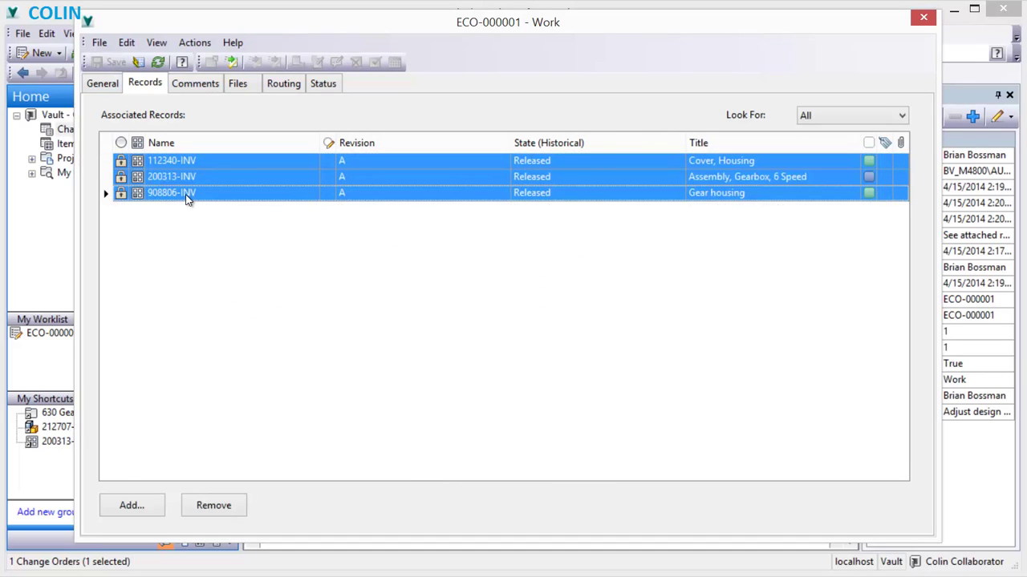
right_click(186, 195)
left_click(219, 224)
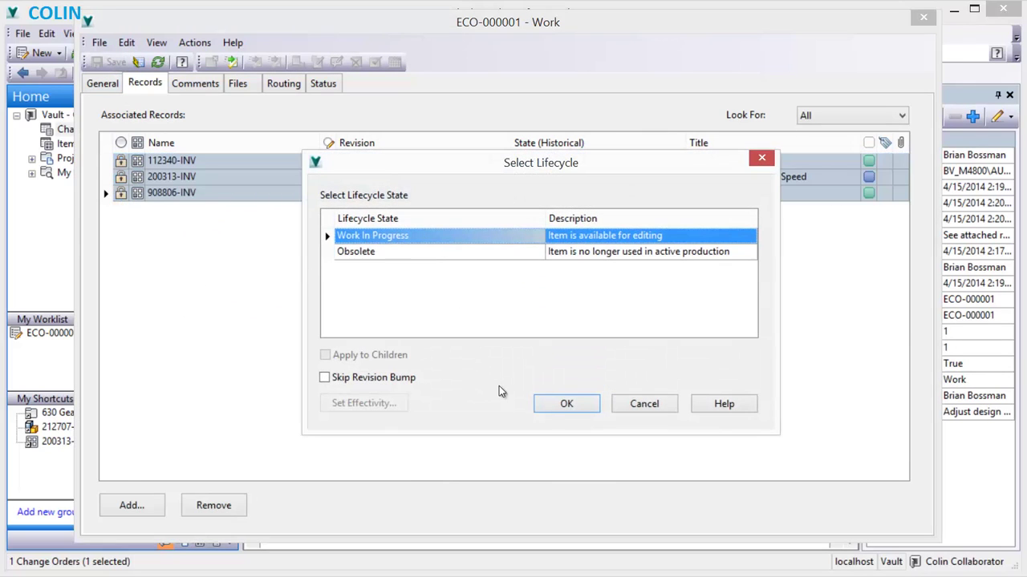
left_click(546, 403)
left_click(222, 162)
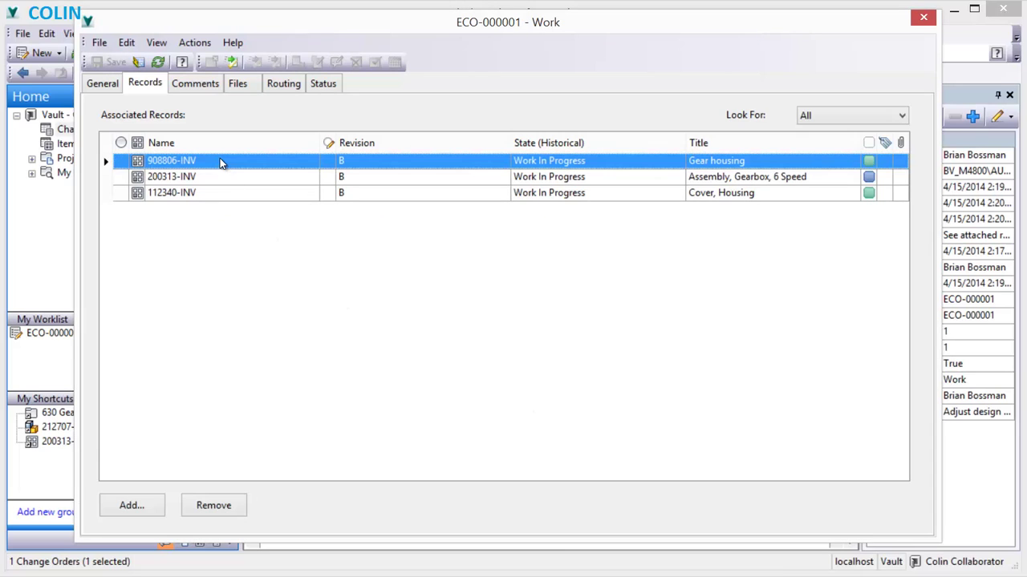
- Preview 908806-INV.dwg in the Files tab and open it, checking it out
left_click(240, 84)
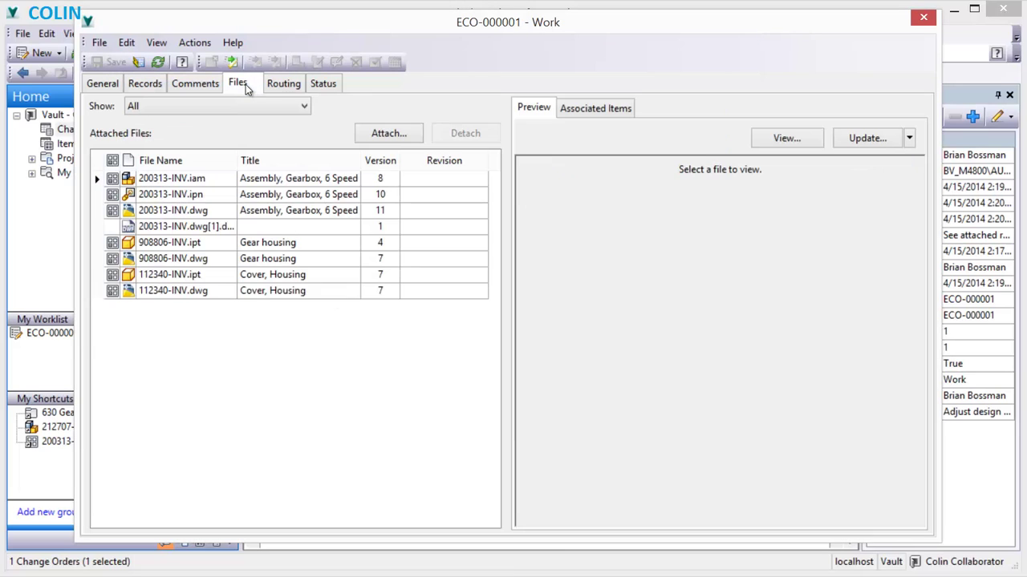
left_click(175, 243)
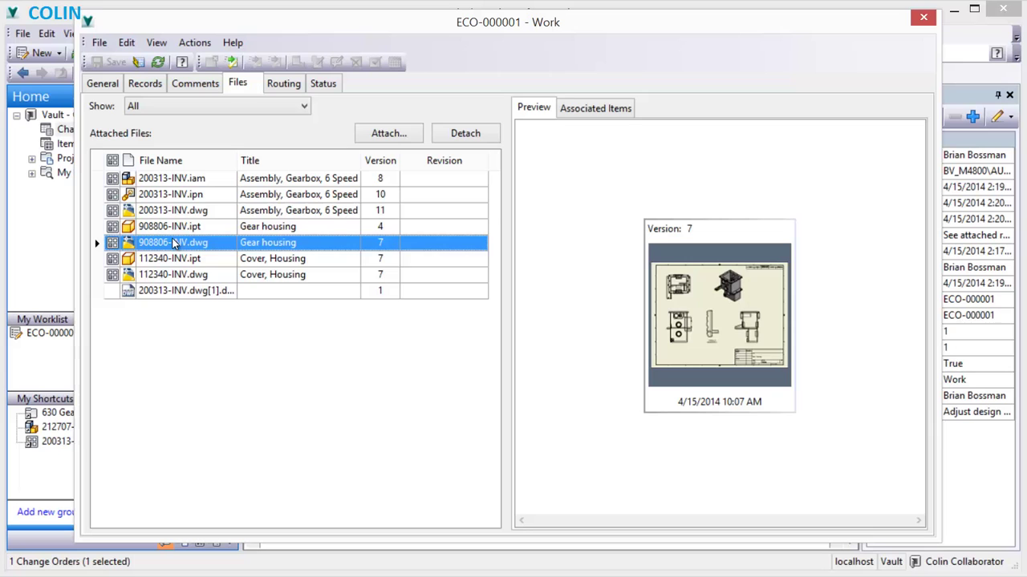
right_click(175, 244)
left_click(207, 248)
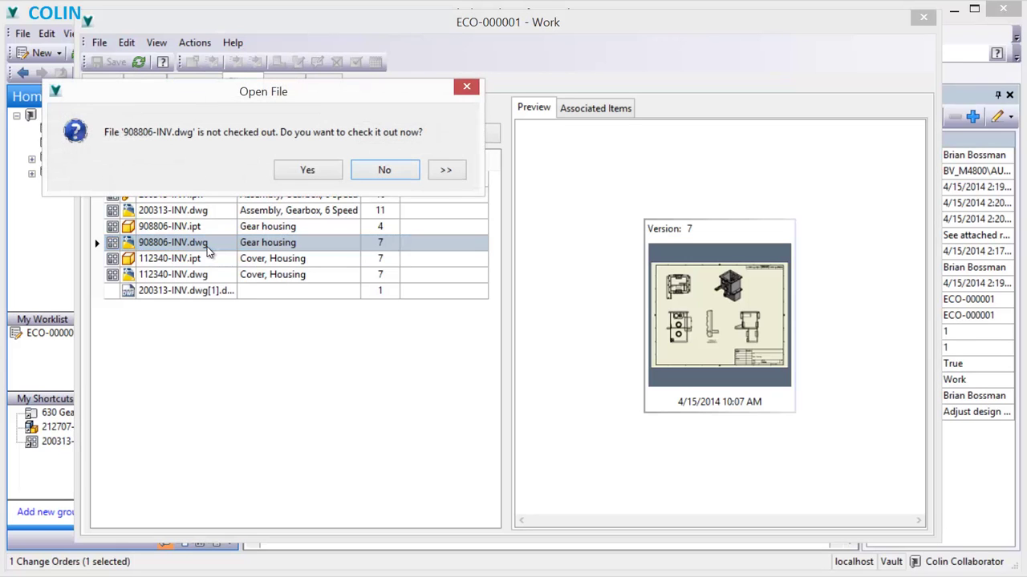
left_click(307, 169)
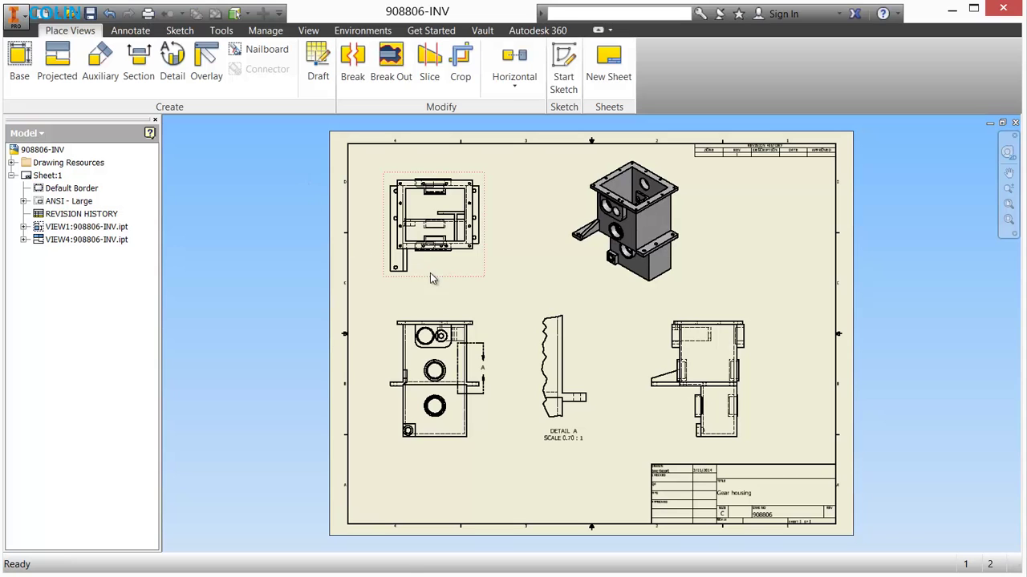
- Open the gear housing part from the drawing view and drag End of Part below the new ribs
right_click(431, 277)
left_click(409, 327)
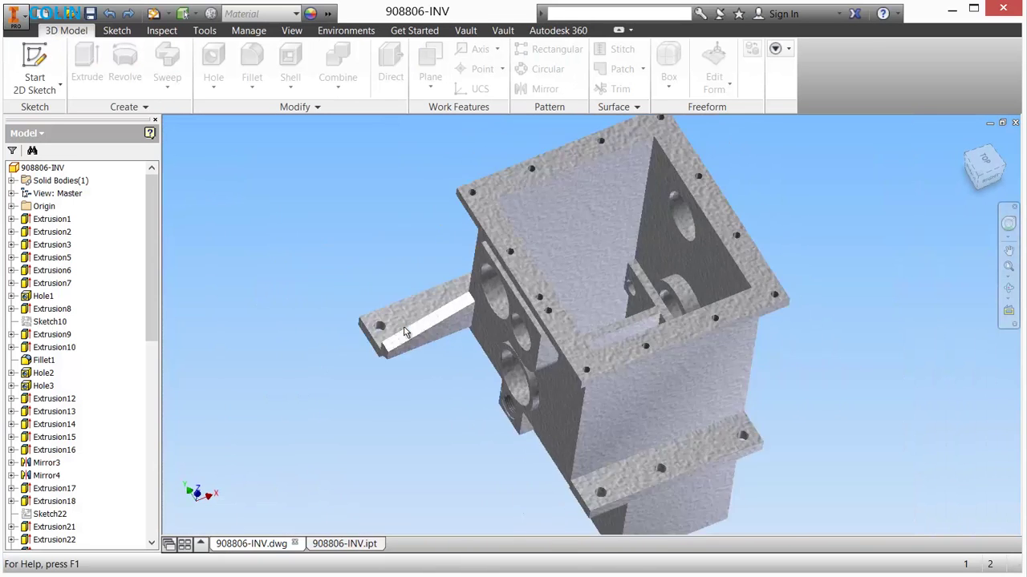
left_click_drag(154, 327, 145, 503)
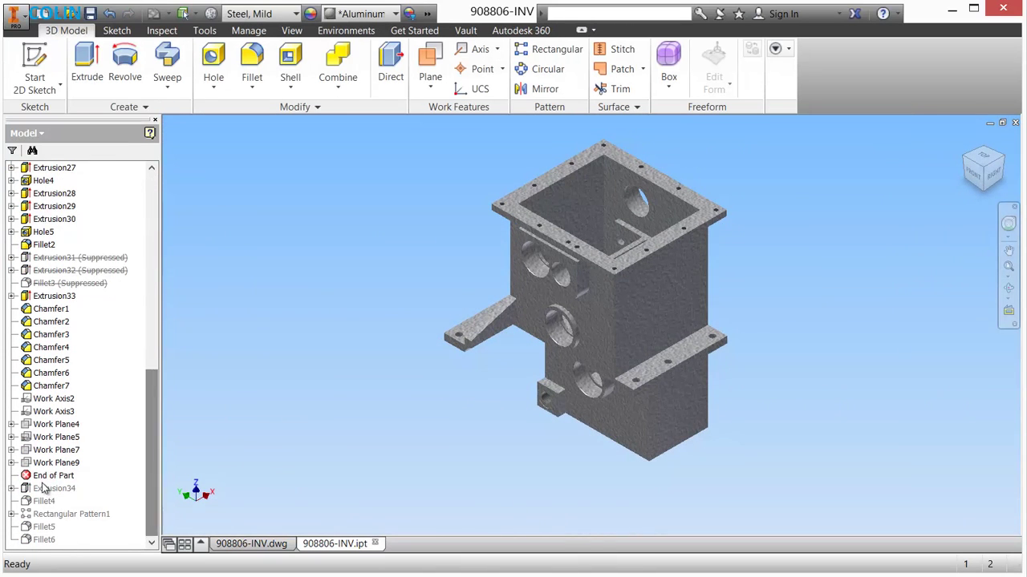
left_click_drag(53, 476, 47, 541)
left_click(255, 201)
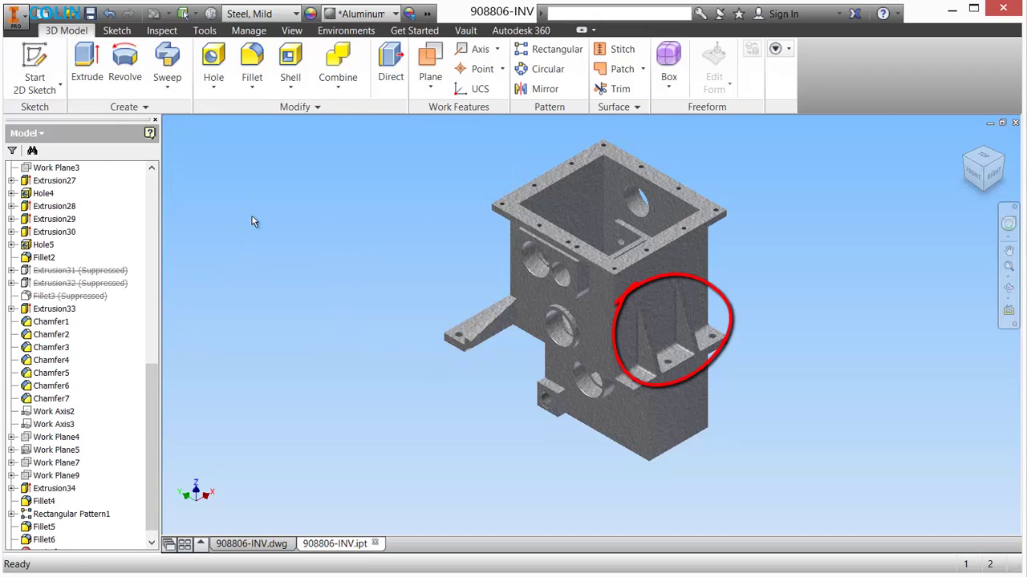
- Save and check the 908806-INV drawing and part into the vault, then close both
left_click(251, 544)
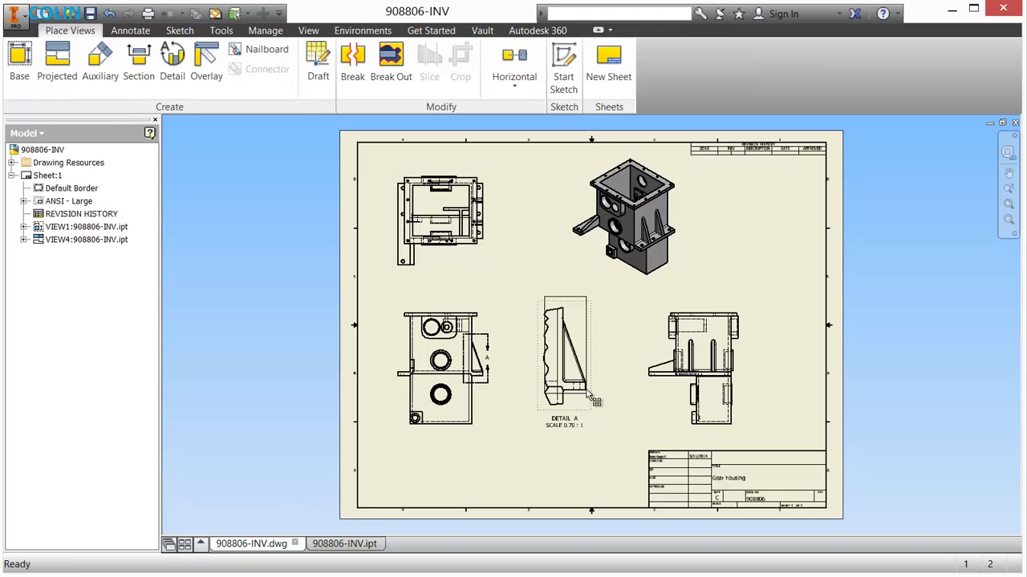
right_click(64, 149)
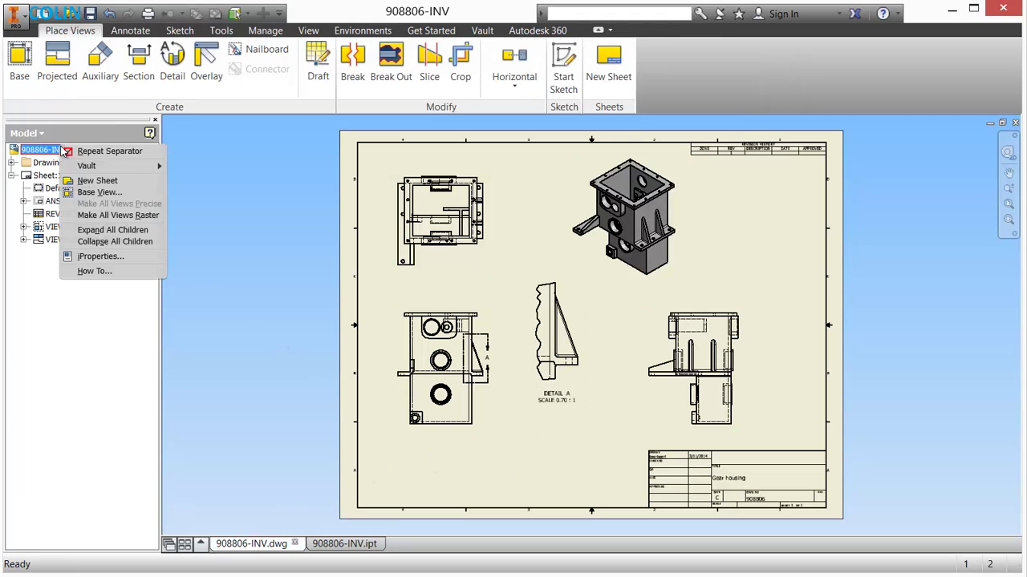
mouse_move(110, 167)
left_click(200, 194)
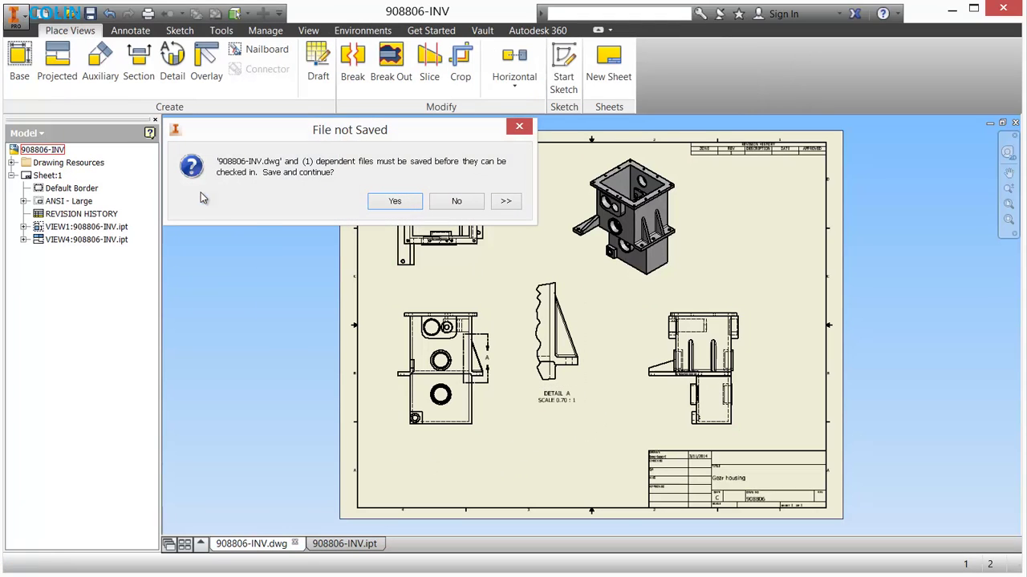
left_click(407, 204)
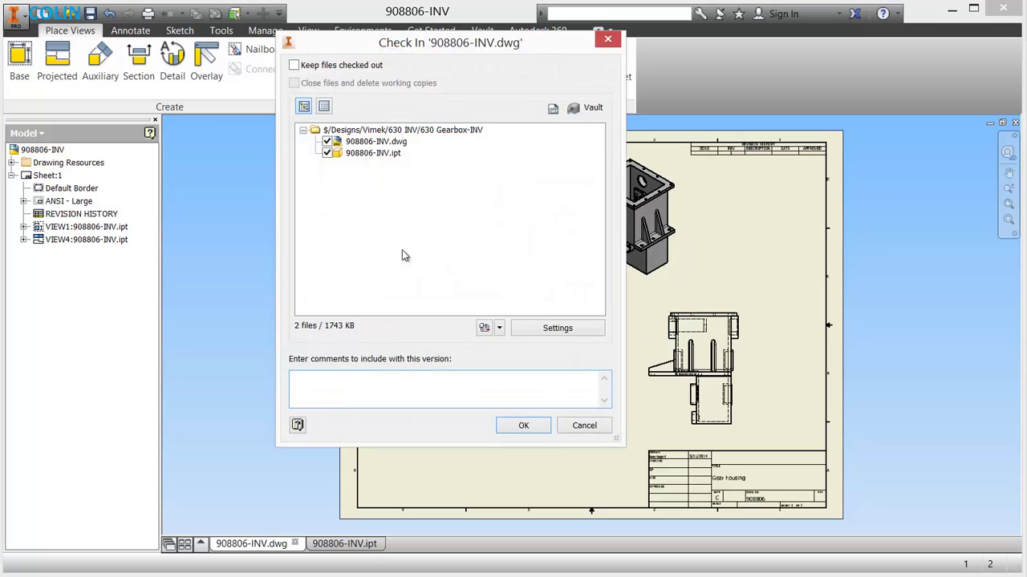
left_click(520, 428)
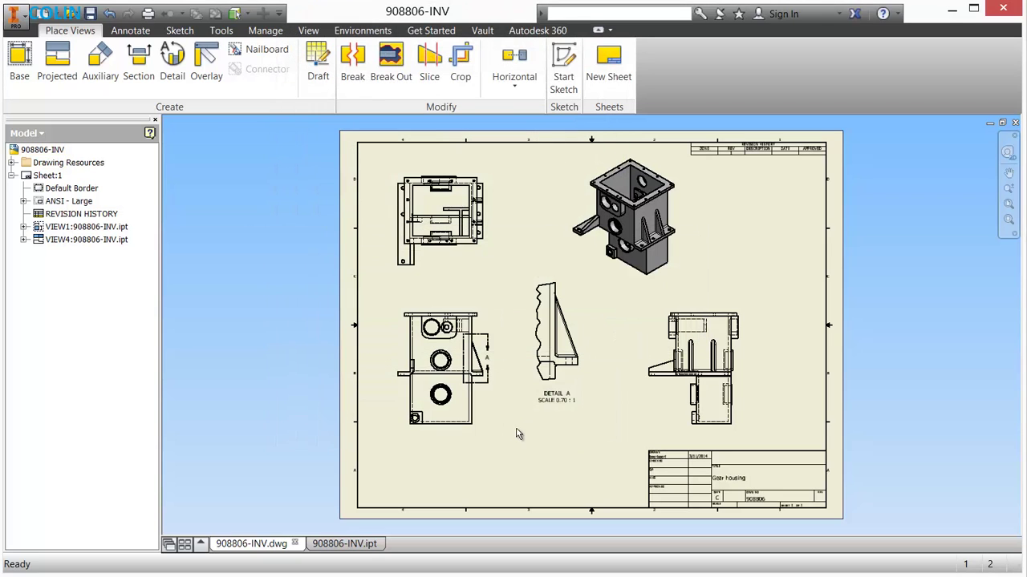
left_click(1015, 122)
left_click(1015, 123)
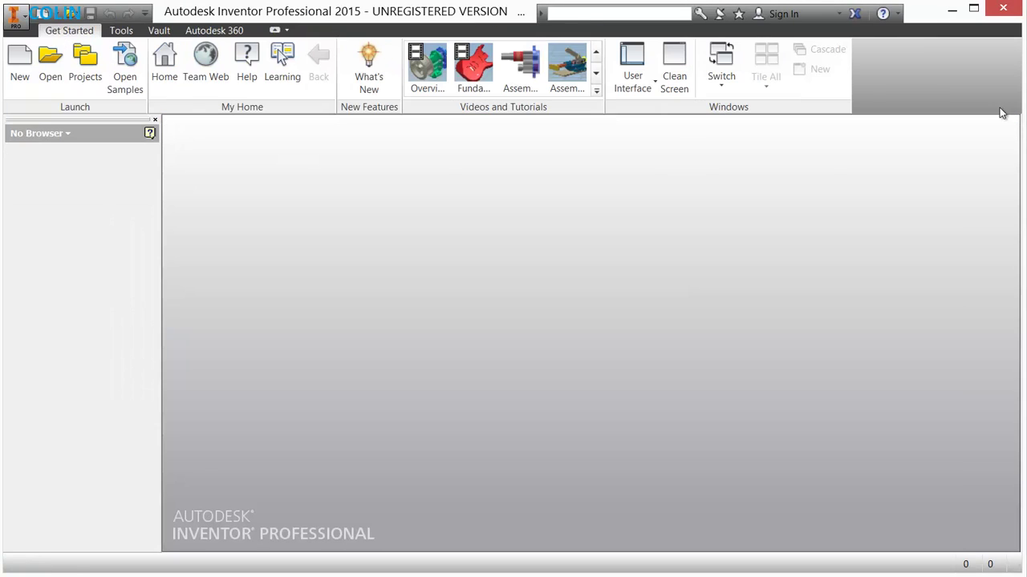
- Open and check out the 112340-INV.dwg cover drawing from ECO-000001
left_click(951, 9)
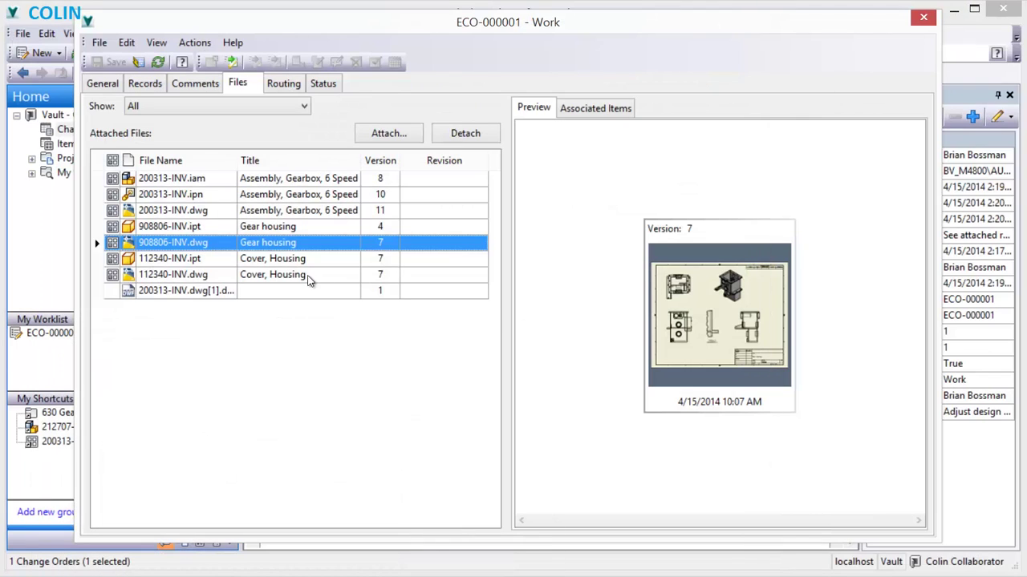
right_click(224, 275)
left_click(236, 280)
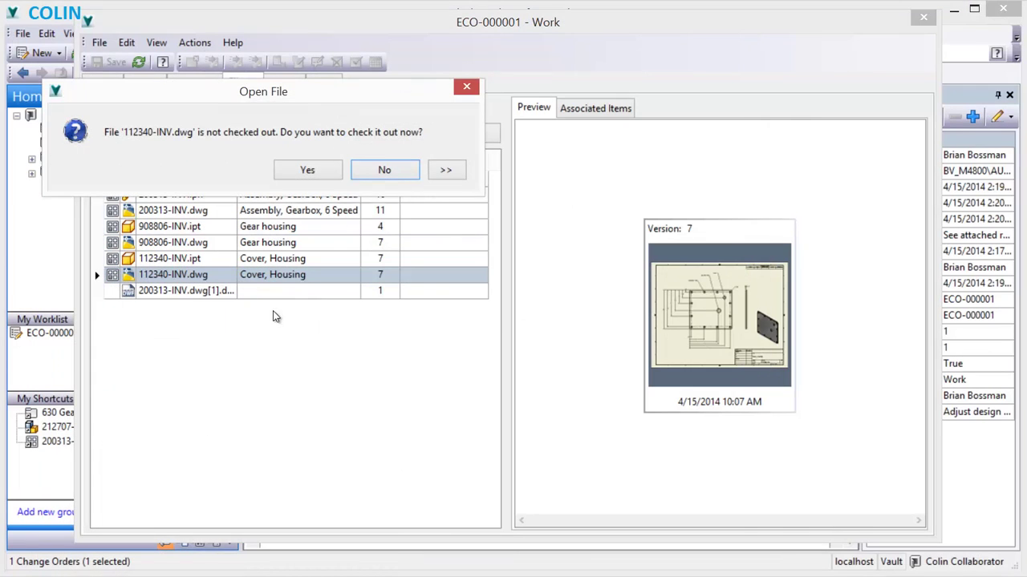
left_click(314, 170)
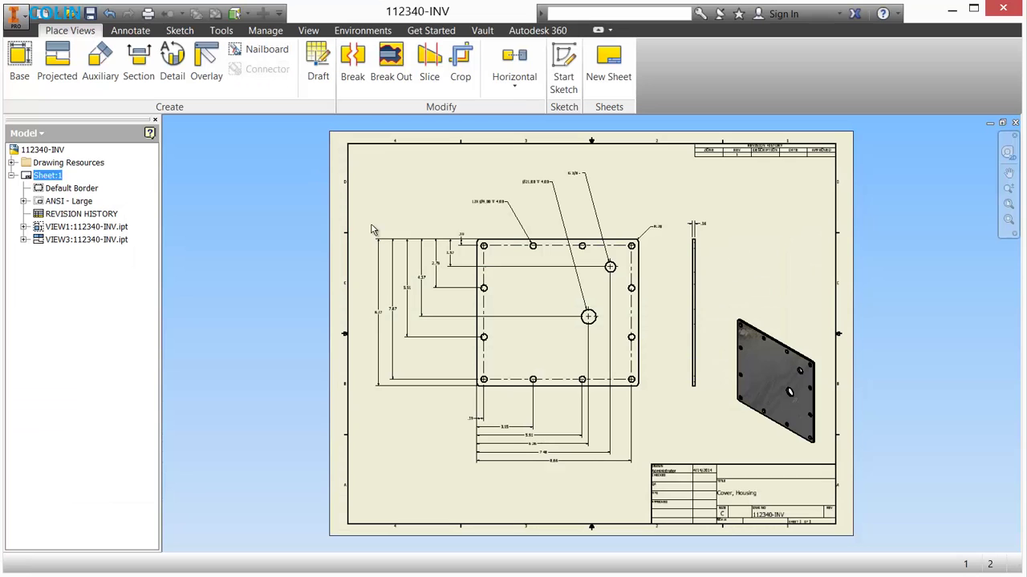
- Open the cover part from its main view, roll End of Folded down, and show vault status
left_click(532, 348)
right_click(533, 371)
left_click(492, 71)
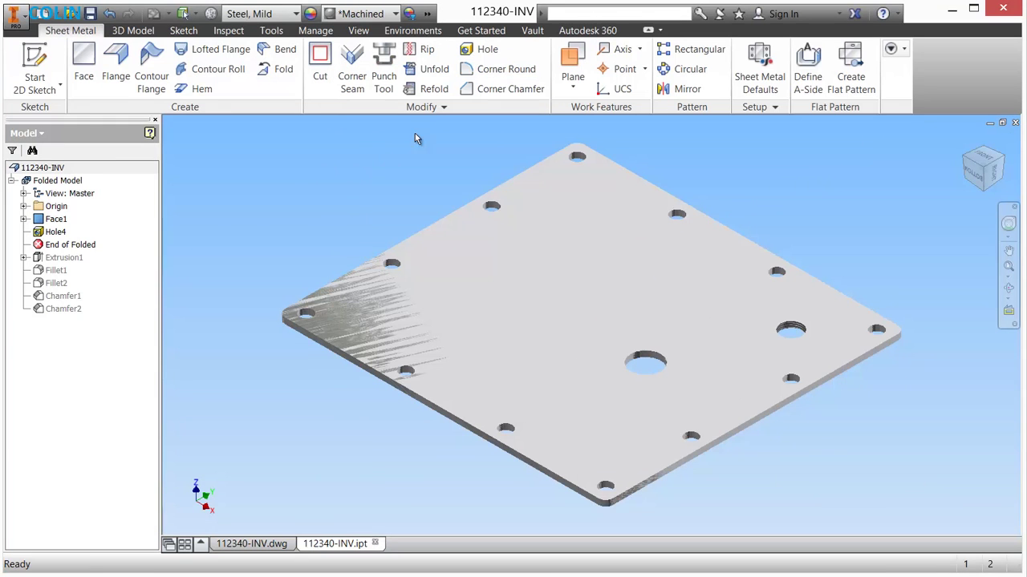
left_click_drag(70, 244, 67, 313)
left_click(26, 133)
left_click(29, 159)
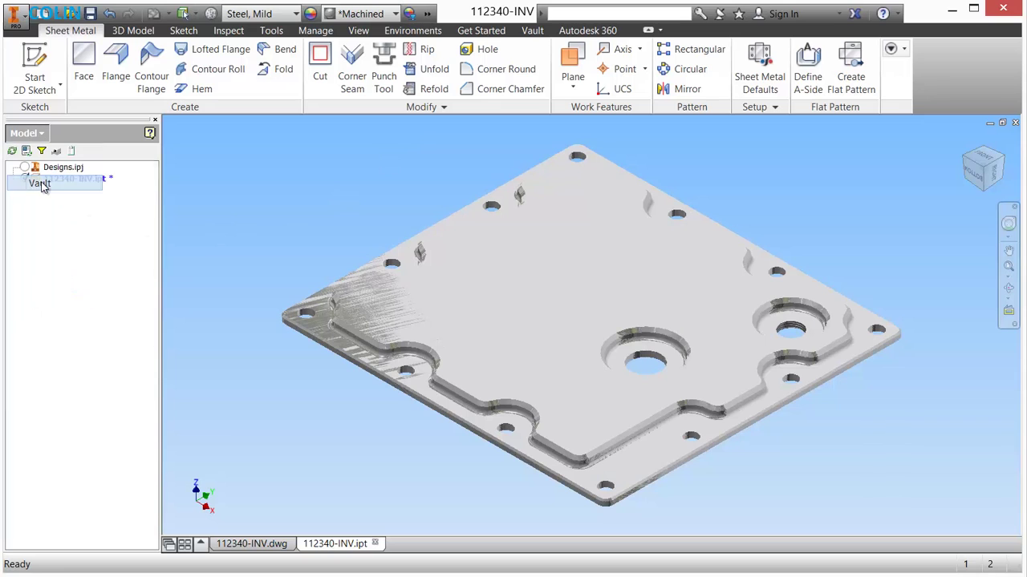
- Check the 112340-INV cover drawing and part into the vault, then close the drawing
left_click(251, 545)
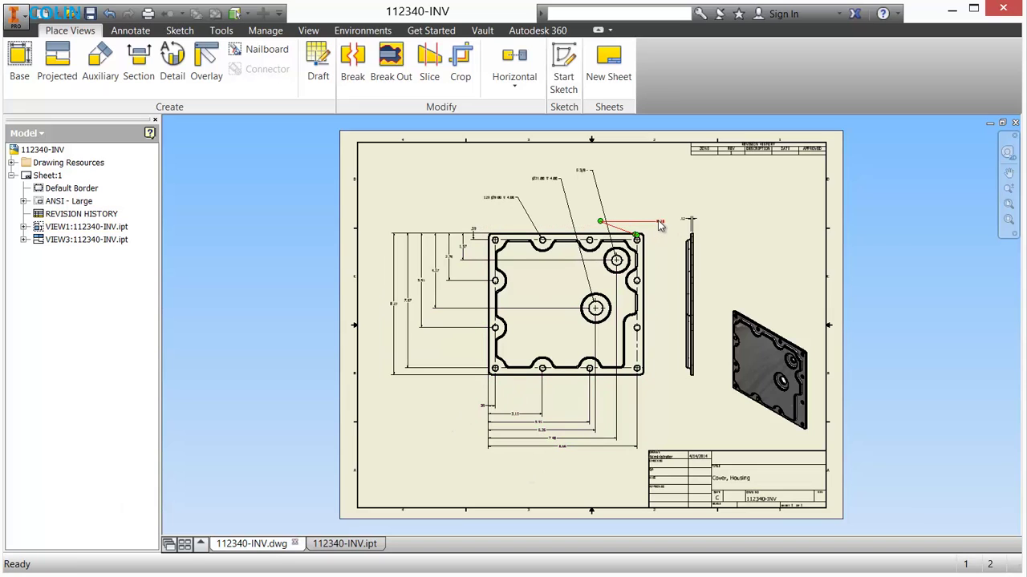
left_click_drag(662, 241, 598, 237)
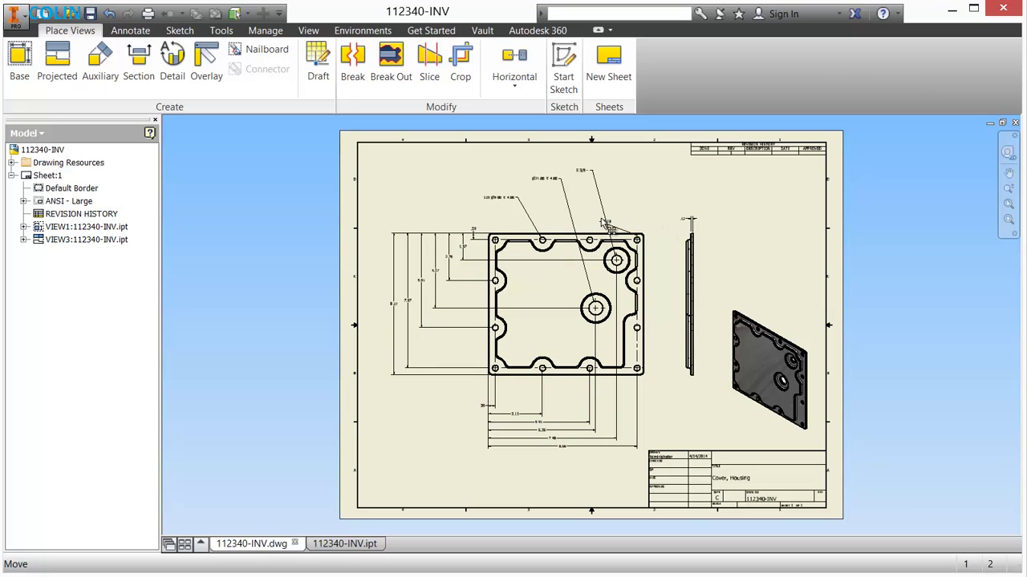
key("ctrl+z")
left_click(44, 134)
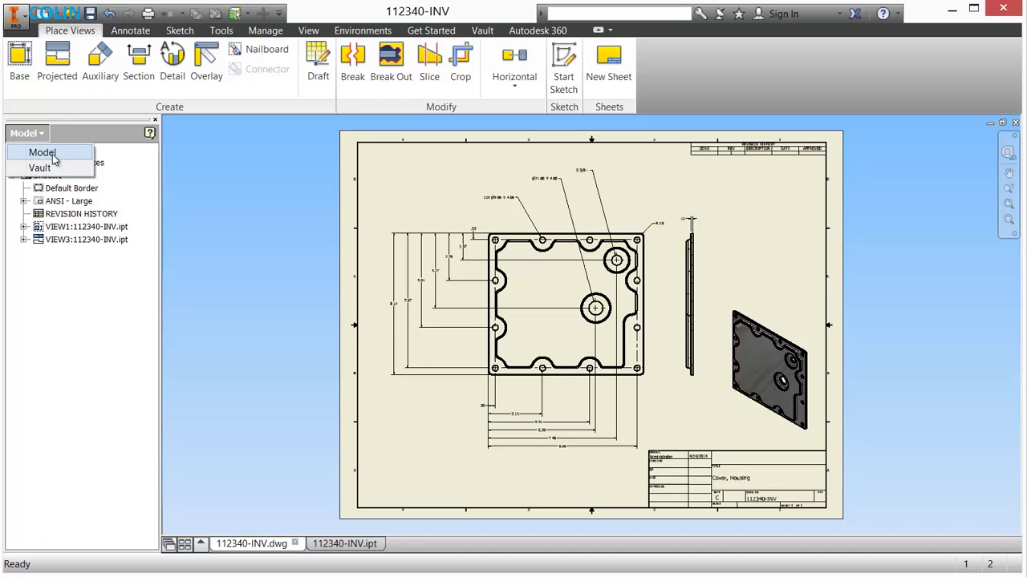
left_click(39, 165)
right_click(87, 183)
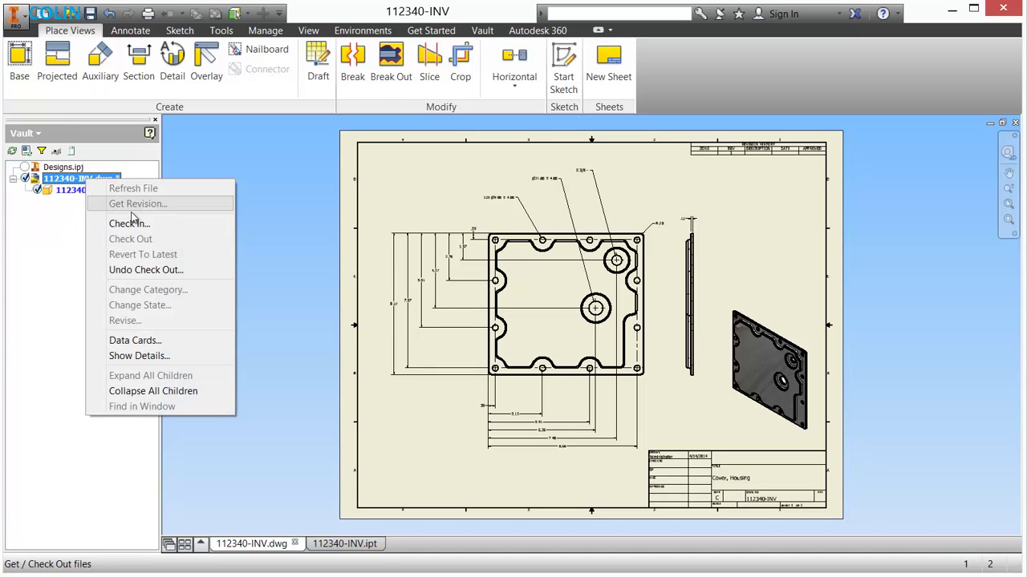
left_click(135, 224)
left_click(393, 202)
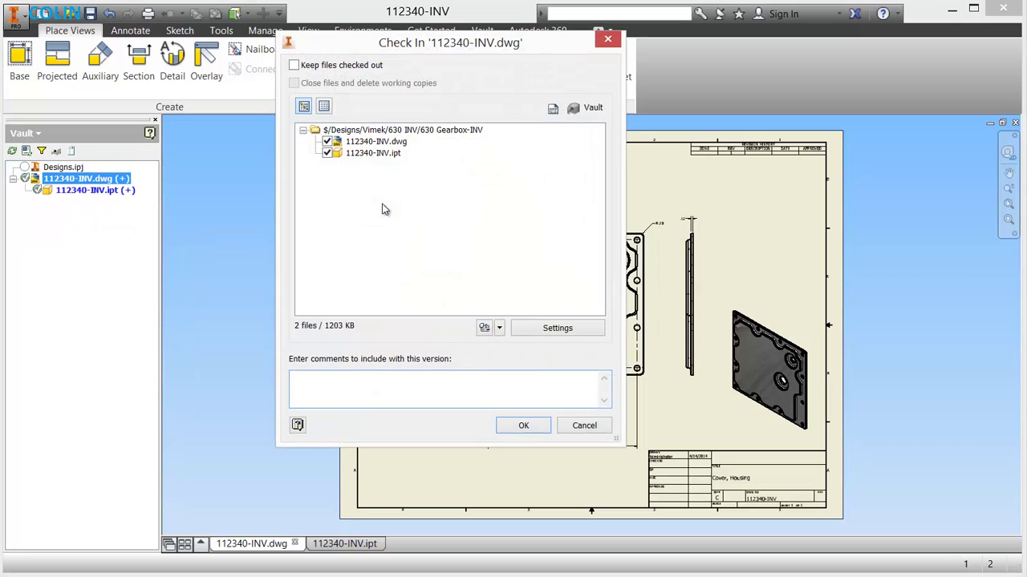
left_click(513, 425)
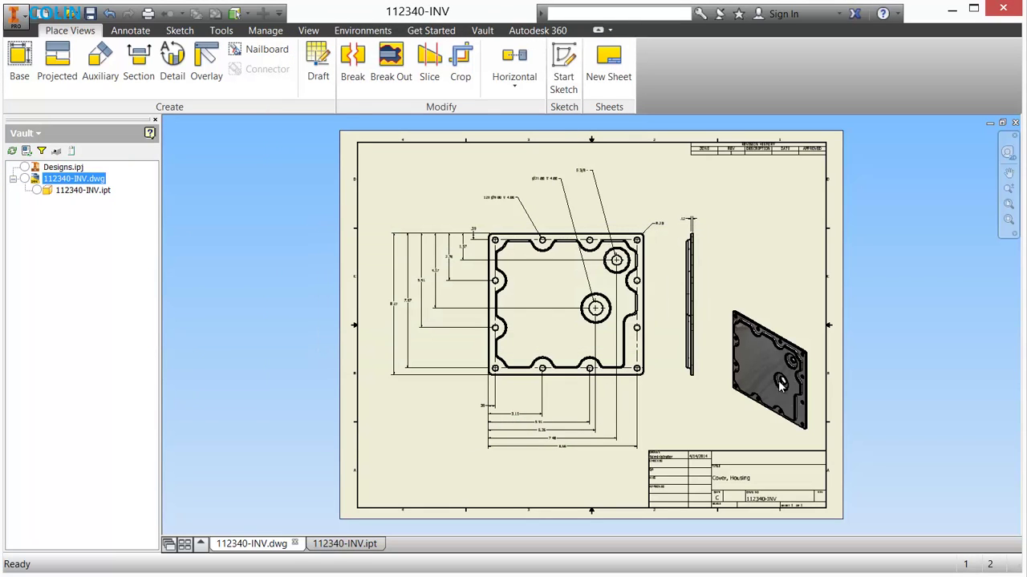
left_click(1015, 122)
- Close the cover part and work window, then edit ECO-000001 and show its Records tab
left_click(1015, 121)
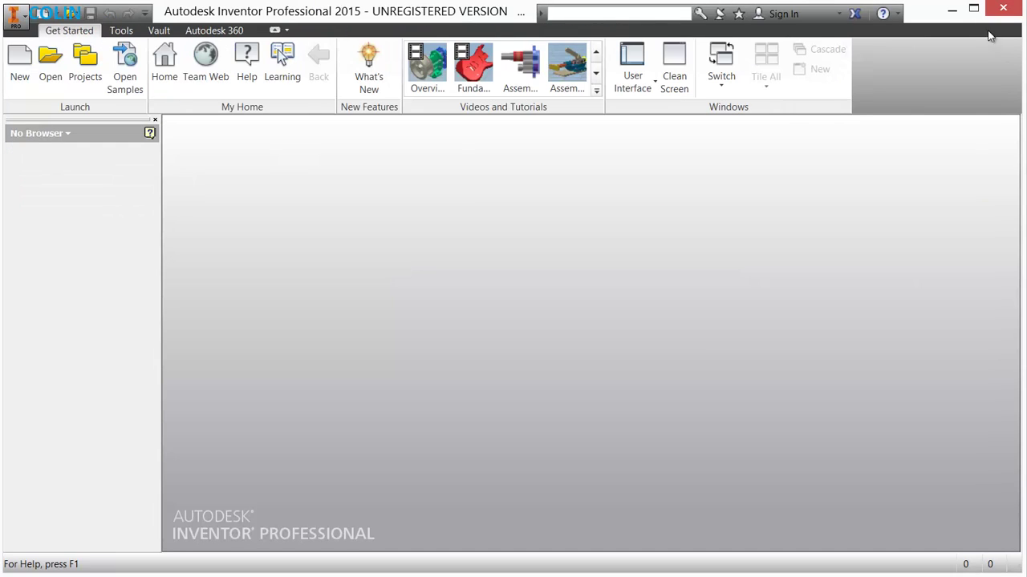
left_click(1002, 8)
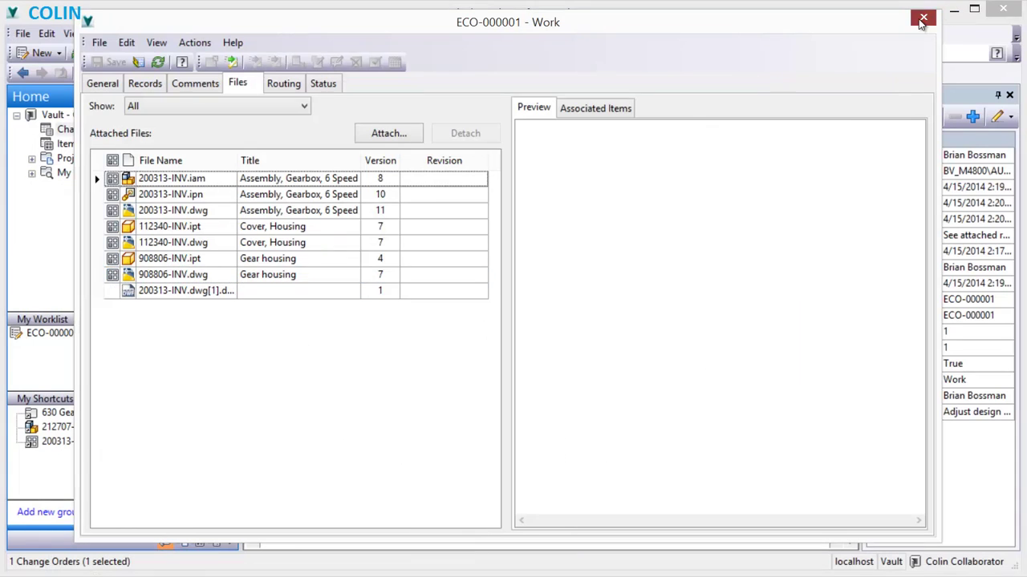
left_click(922, 19)
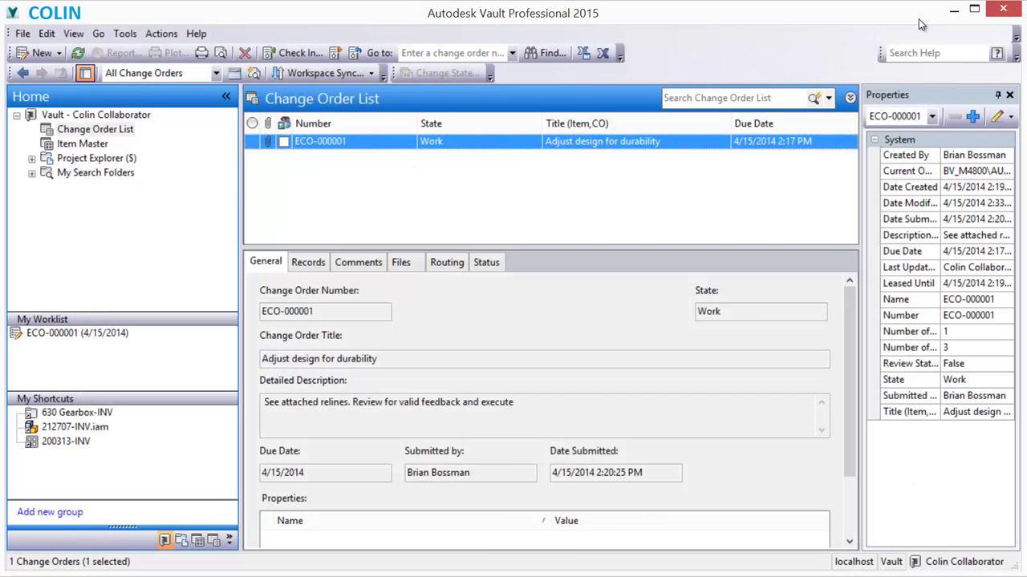
right_click(376, 147)
left_click(411, 189)
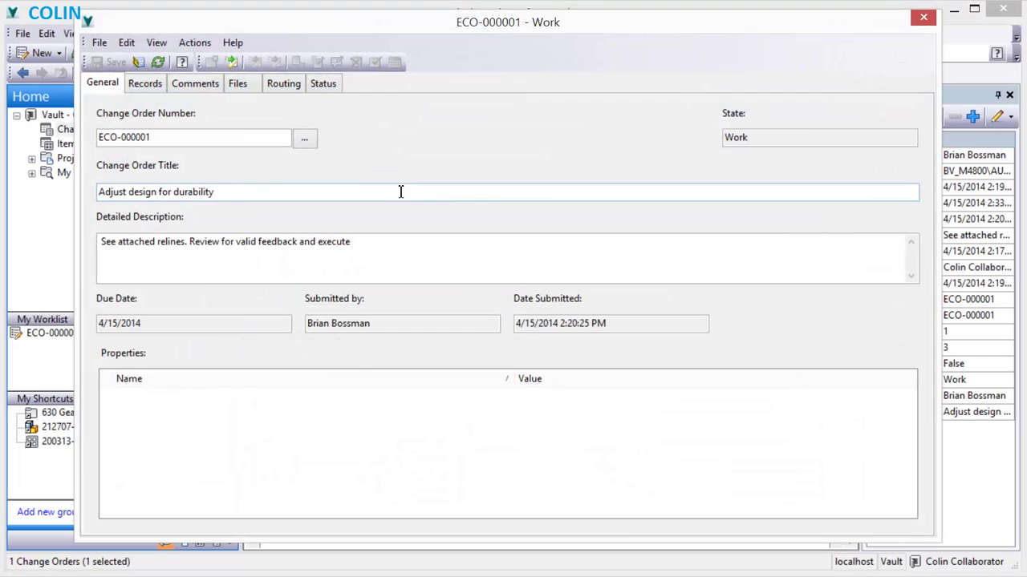
left_click(147, 85)
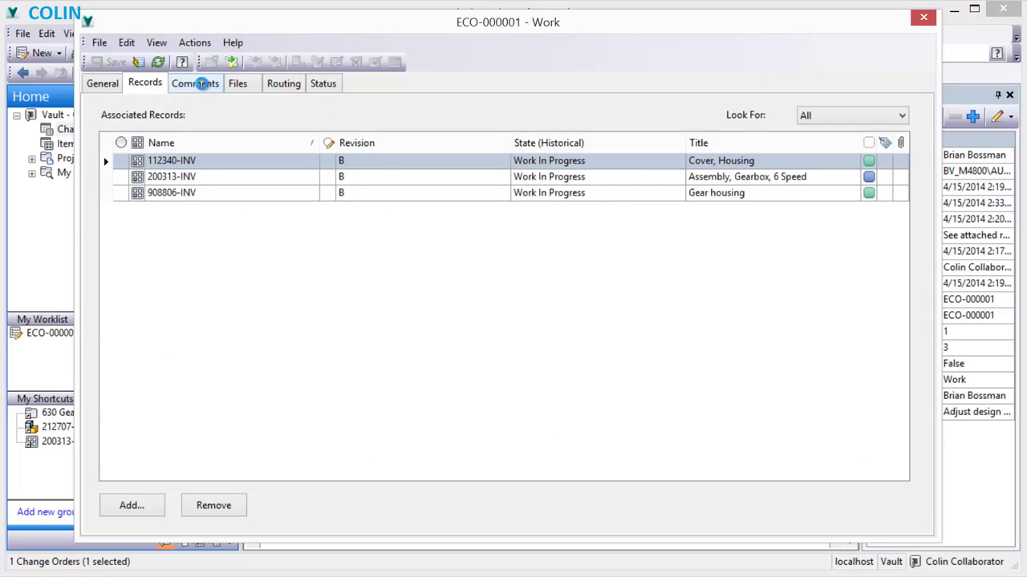
- Post an ECO-000001 comment titled with a colleague's name and 'Please Assist', saying 'Headed out on vacation!'
left_click(203, 83)
left_click(151, 116)
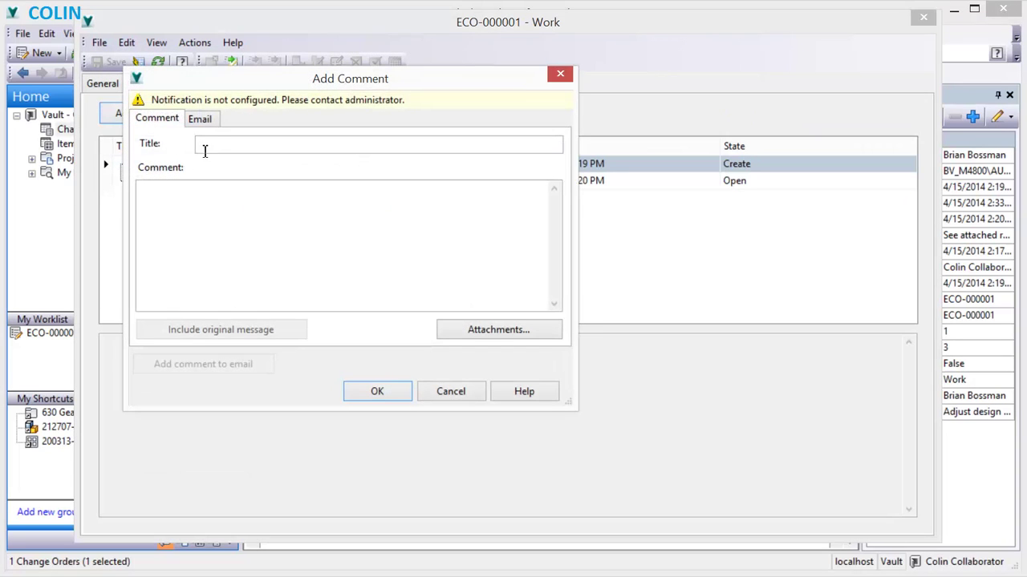
left_click(206, 150)
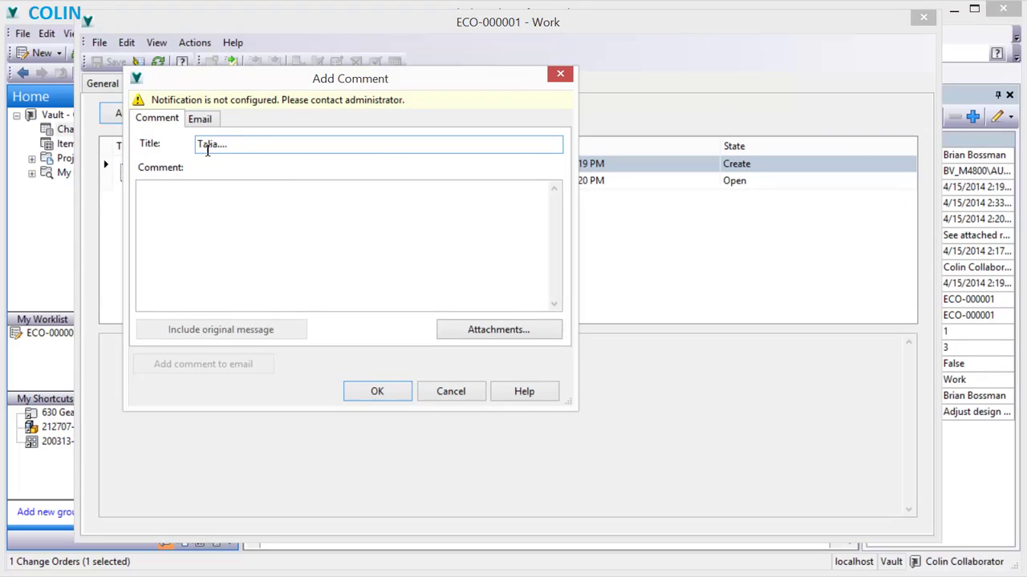
type("Talia....Please Assist")
left_click(223, 232)
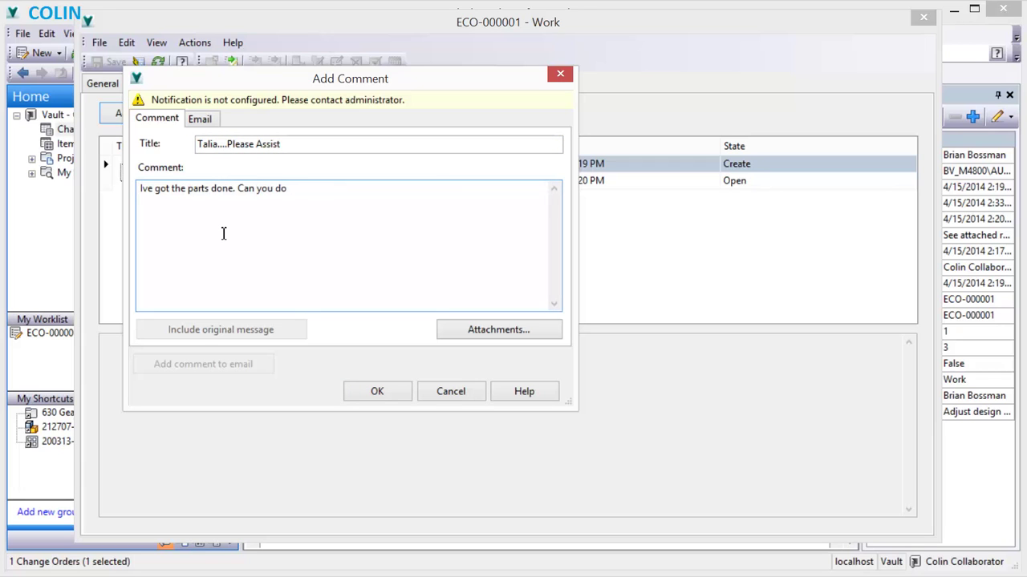
type(". Headed out on vacation!")
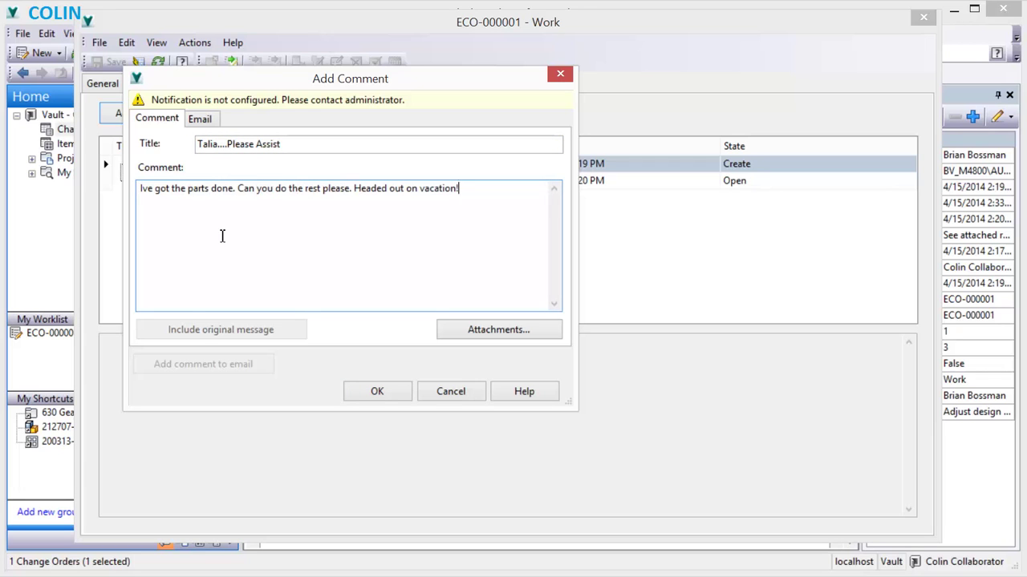
left_click(376, 392)
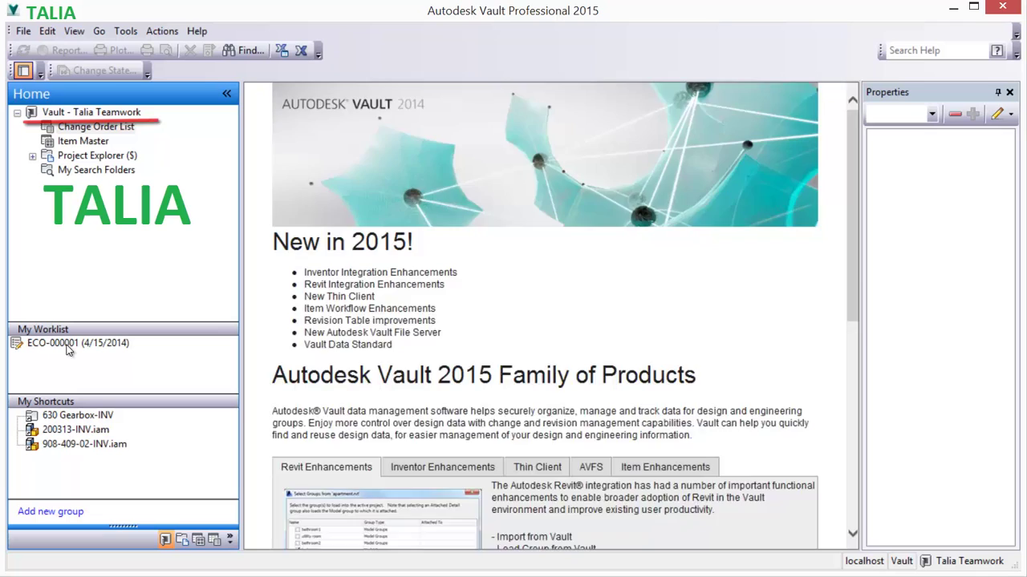
- Open ECO-000001 from the worklist and open its 200313-INV gearbox item record
double_click(68, 345)
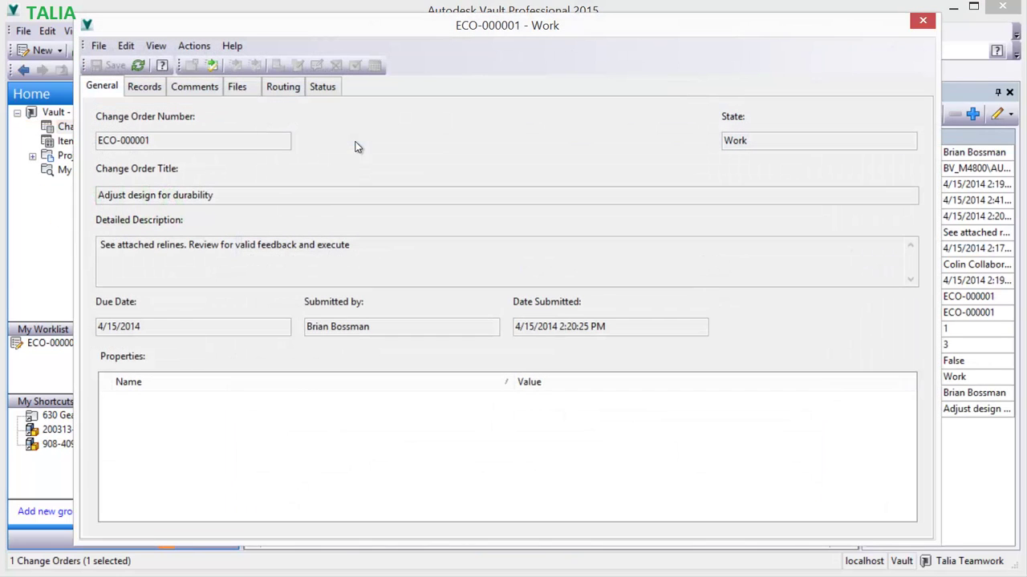
left_click(144, 88)
left_click(303, 183)
right_click(303, 187)
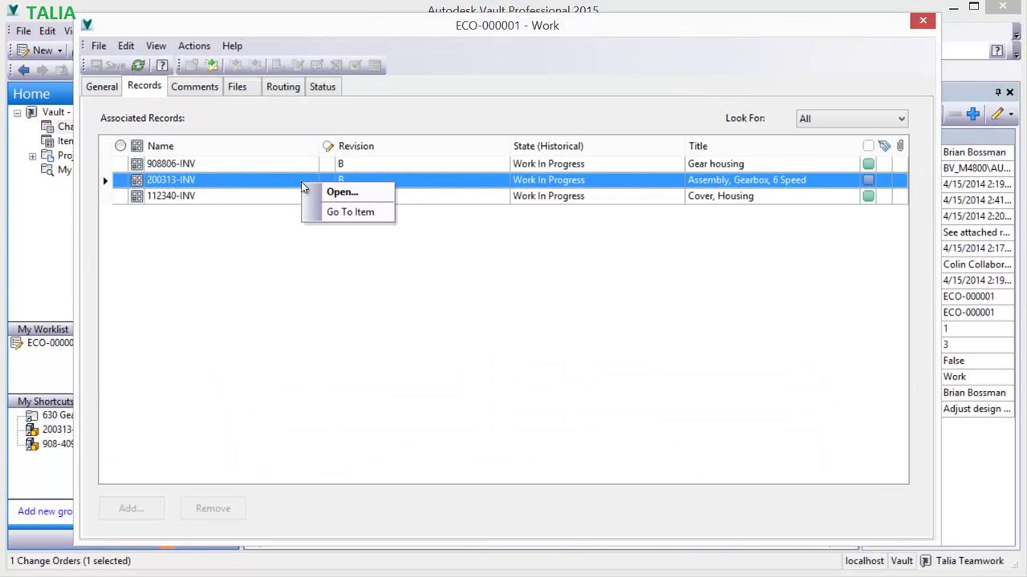
left_click(339, 194)
- Preview the item's .dwg, .ipn and .iam files, then open 200313-INV.dwg
left_click(380, 88)
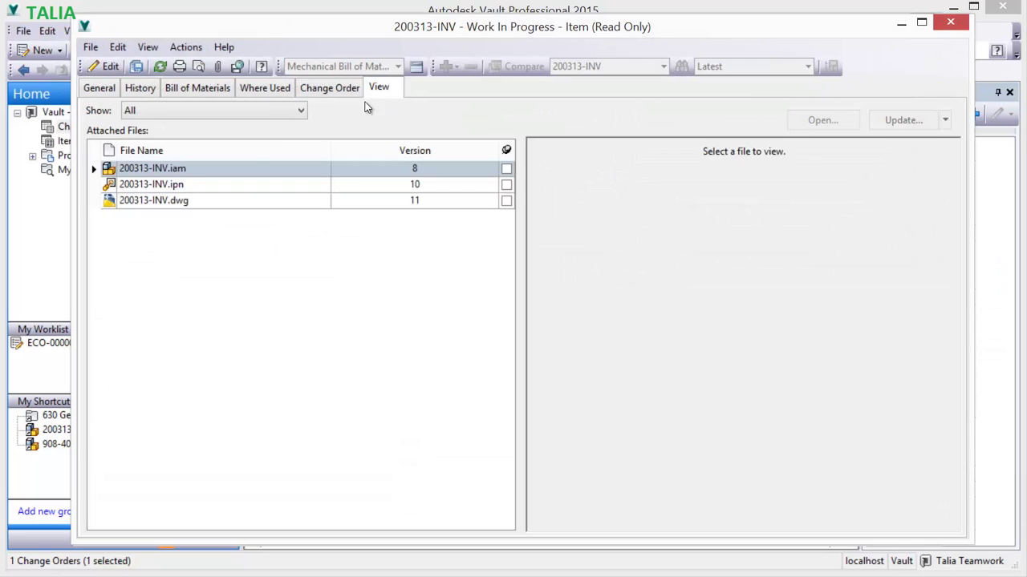
left_click(183, 201)
left_click(183, 187)
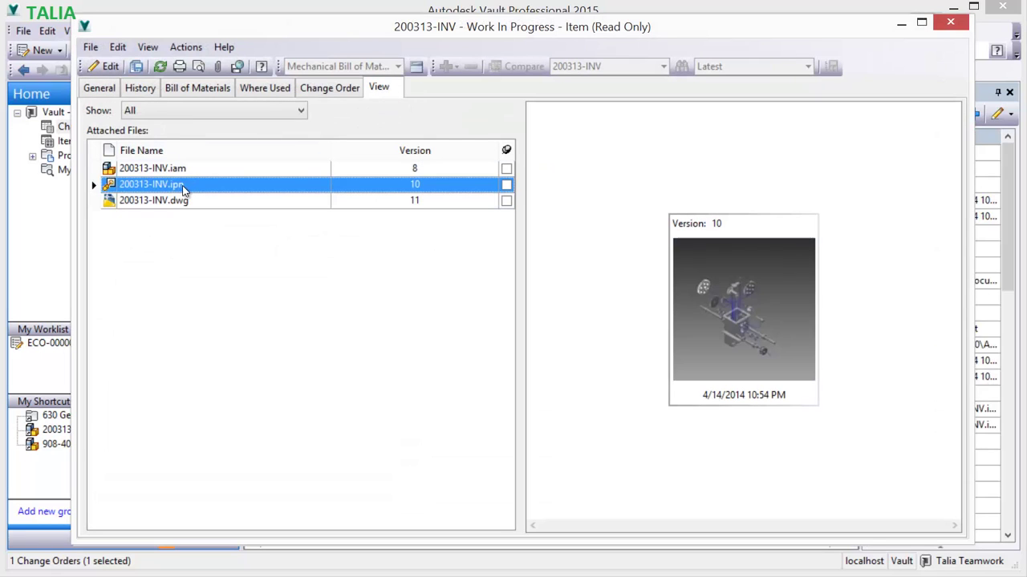
left_click(183, 170)
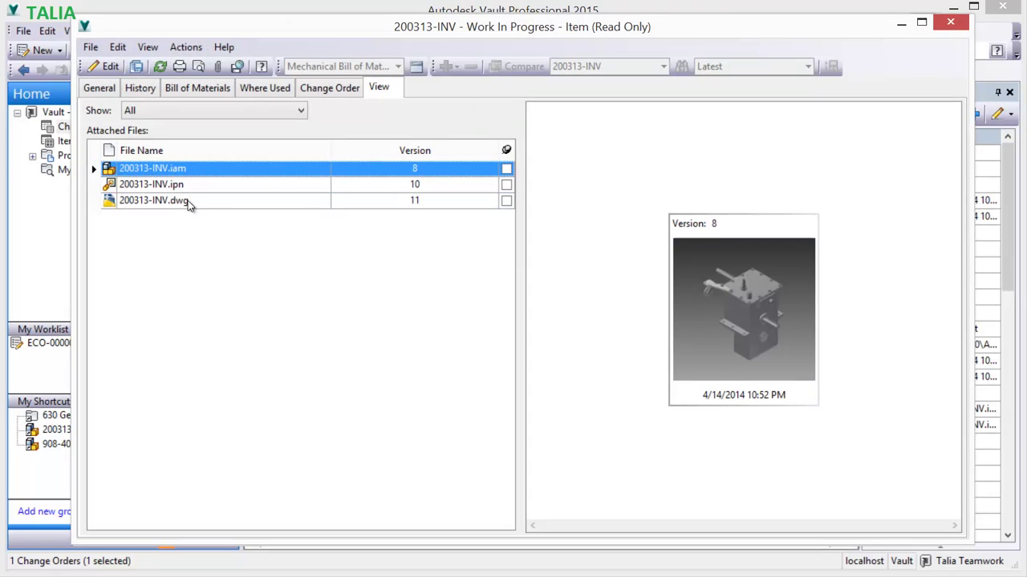
right_click(187, 201)
left_click(229, 211)
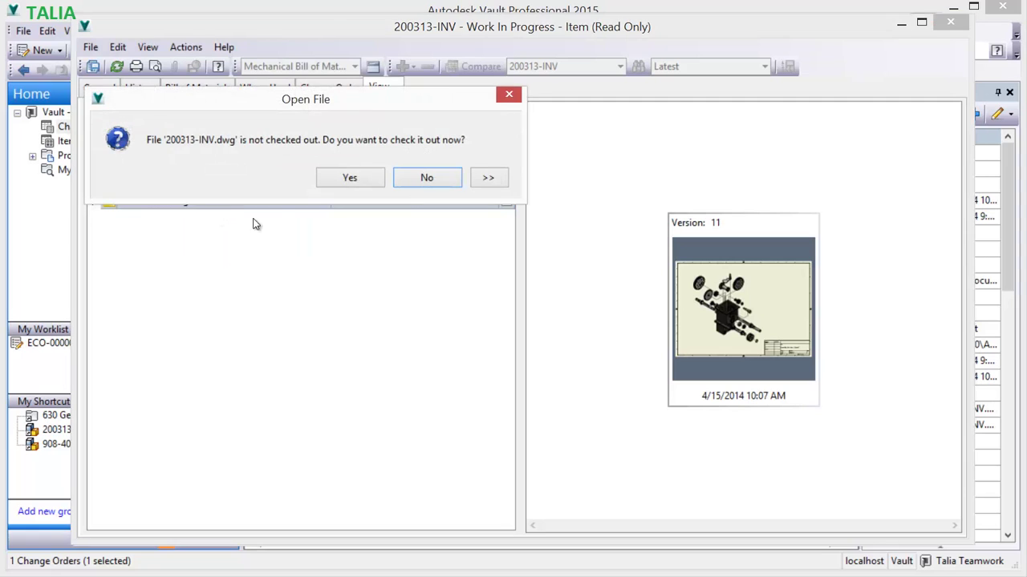
- Check out 200313-INV.dwg and its .ipn, then browse Sheet:1, Sheet:2 and Sheet:3
left_click(350, 178)
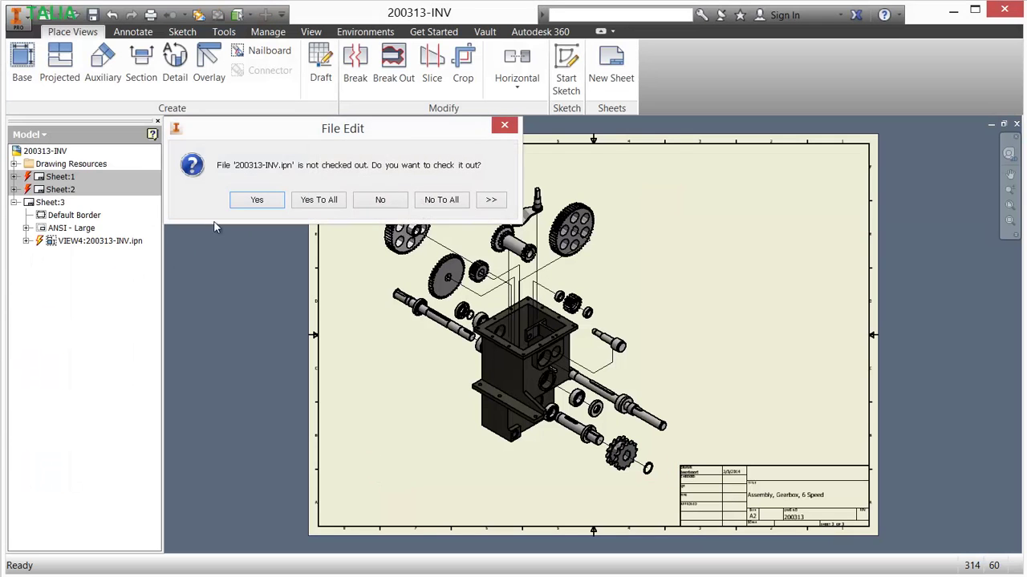
left_click(256, 200)
double_click(64, 178)
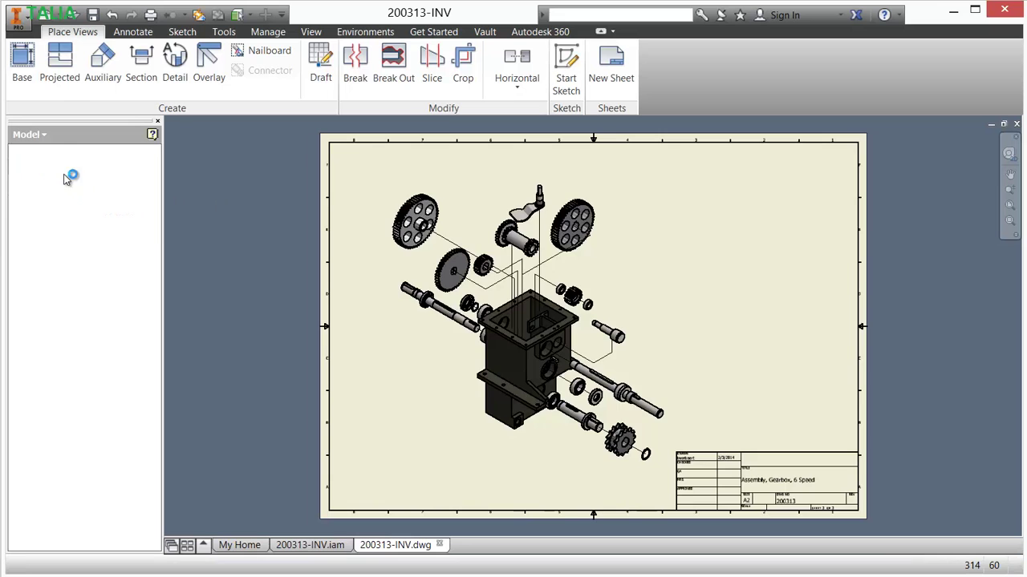
scroll(482, 241, "up", 1)
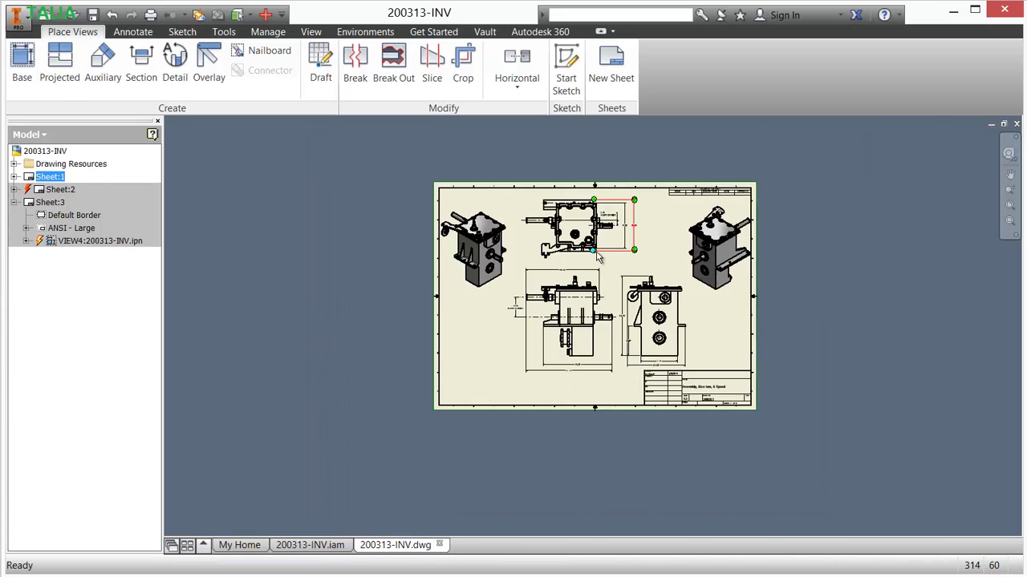
scroll(591, 254, "down", 5)
left_click(536, 234)
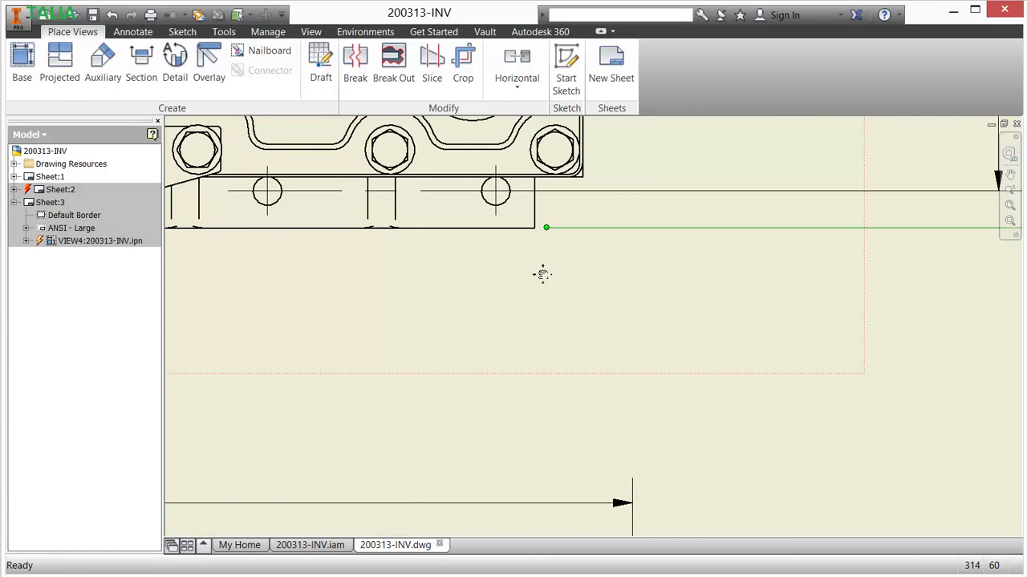
scroll(541, 275, "up", 8)
left_click(415, 350)
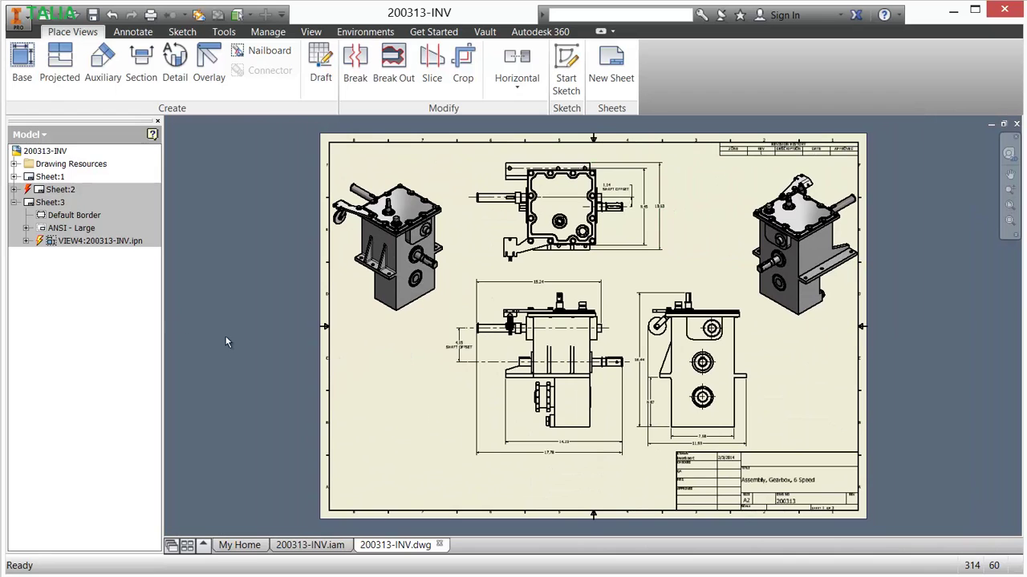
double_click(56, 190)
double_click(52, 202)
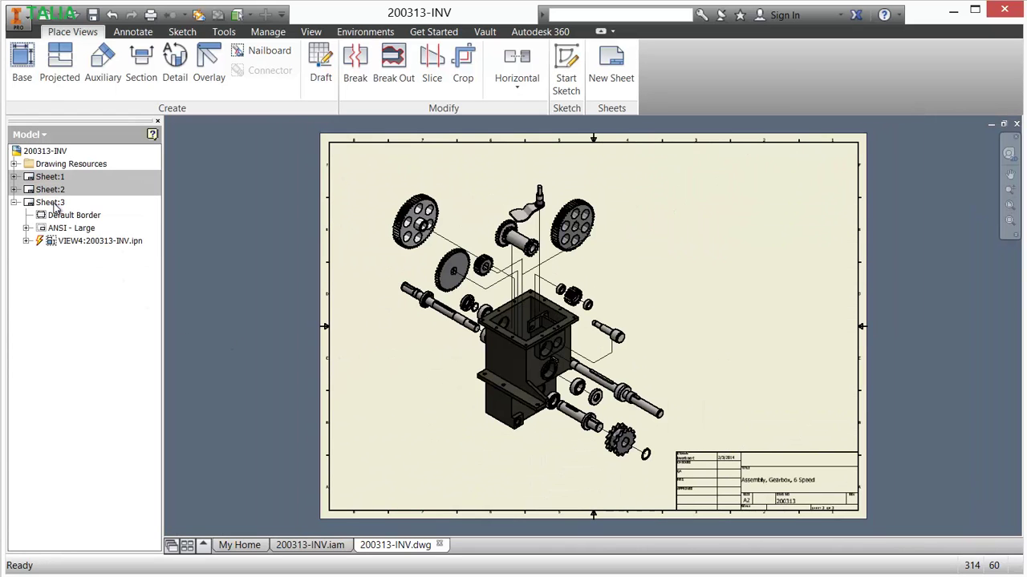
- Open the presentation behind VIEW4 and view the Cover Removal and Sprocket Removal explosions
right_click(83, 241)
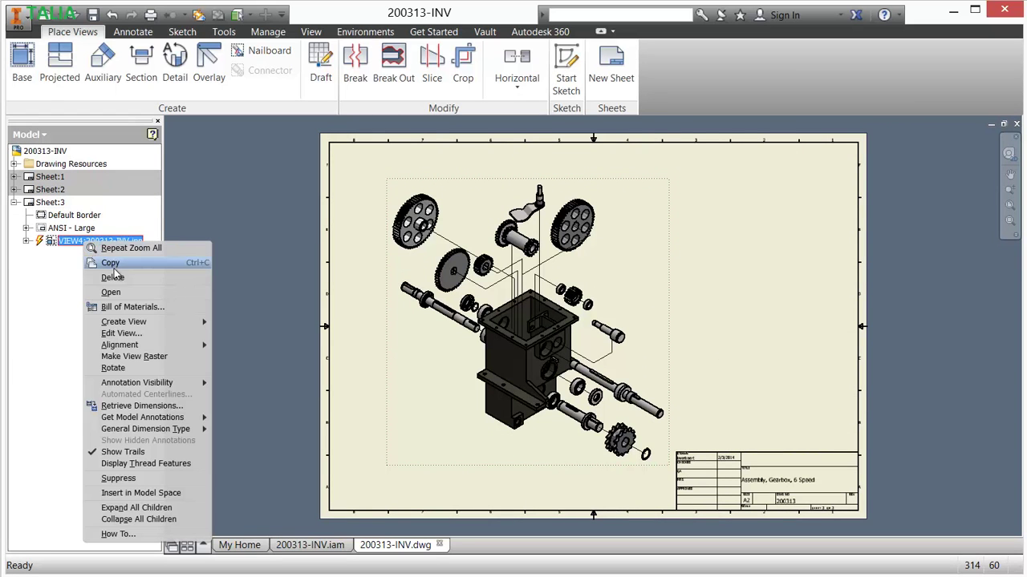
left_click(123, 293)
double_click(59, 183)
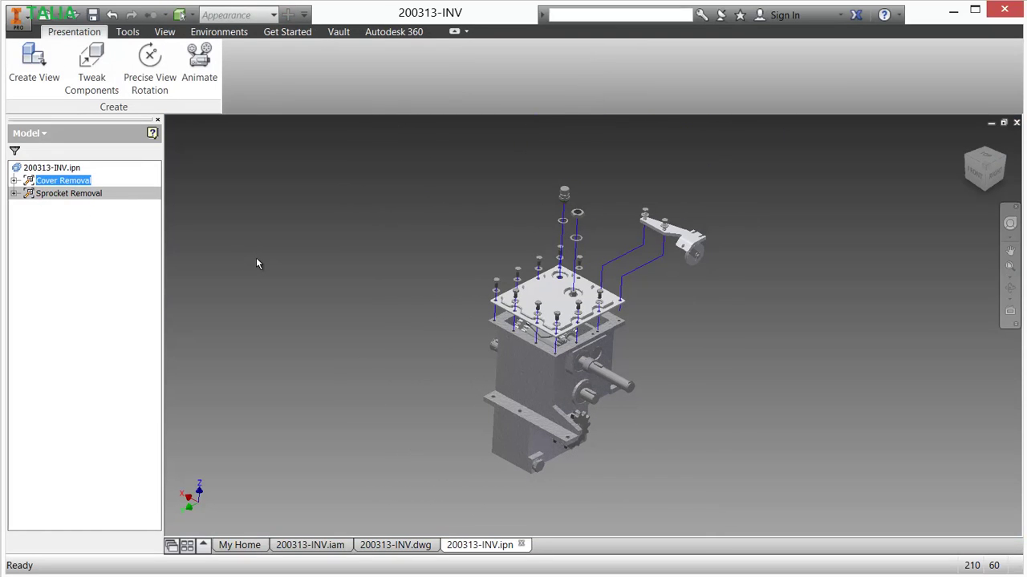
double_click(62, 195)
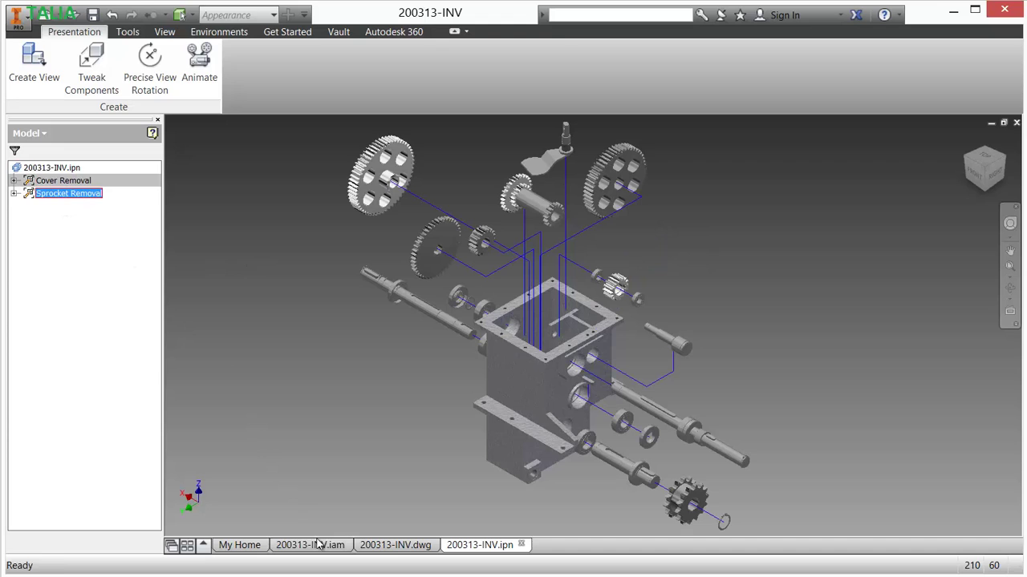
left_click(397, 546)
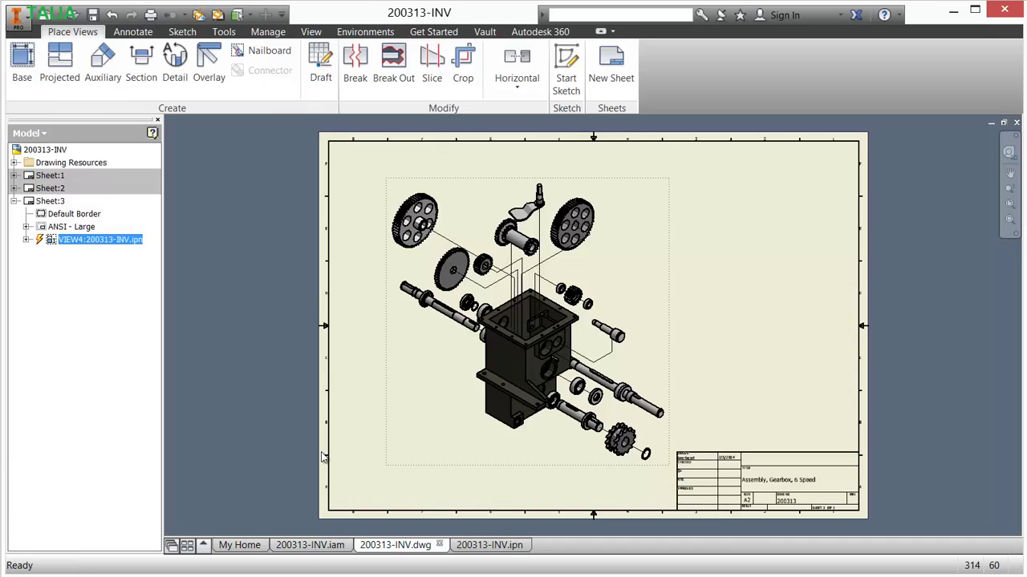
double_click(50, 176)
- Save and check 200313-INV.dwg and its two dependent files back into the vault
left_click(28, 133)
left_click(44, 167)
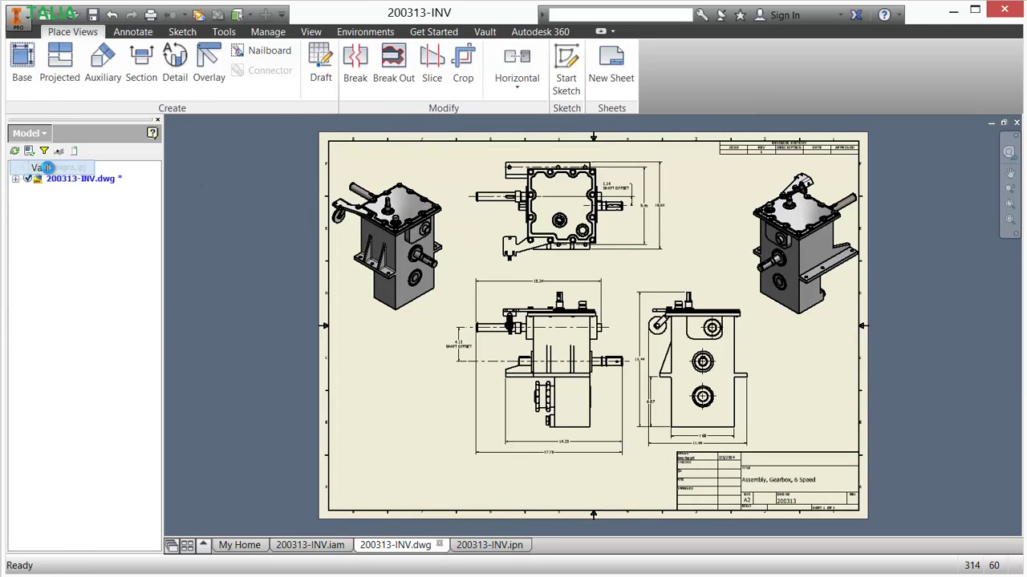
right_click(109, 178)
left_click(142, 222)
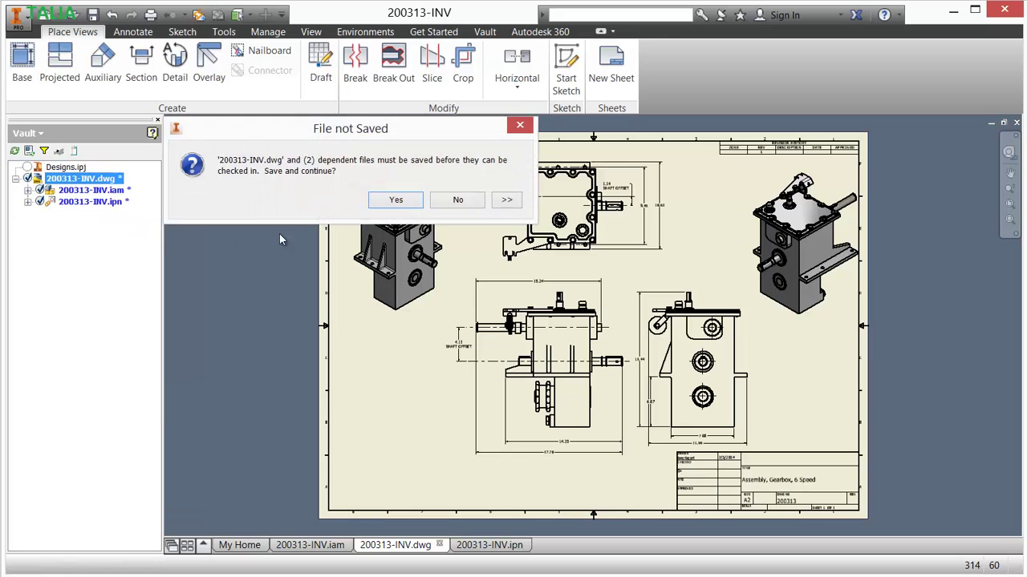
left_click(382, 202)
left_click(517, 433)
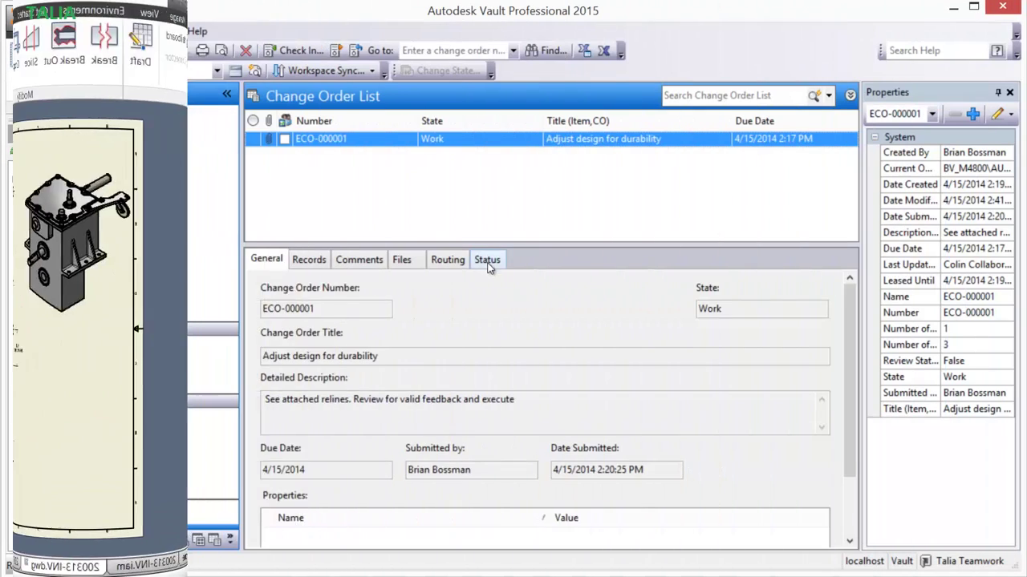
- Submit change order ECO-000001 for review
left_click(487, 260)
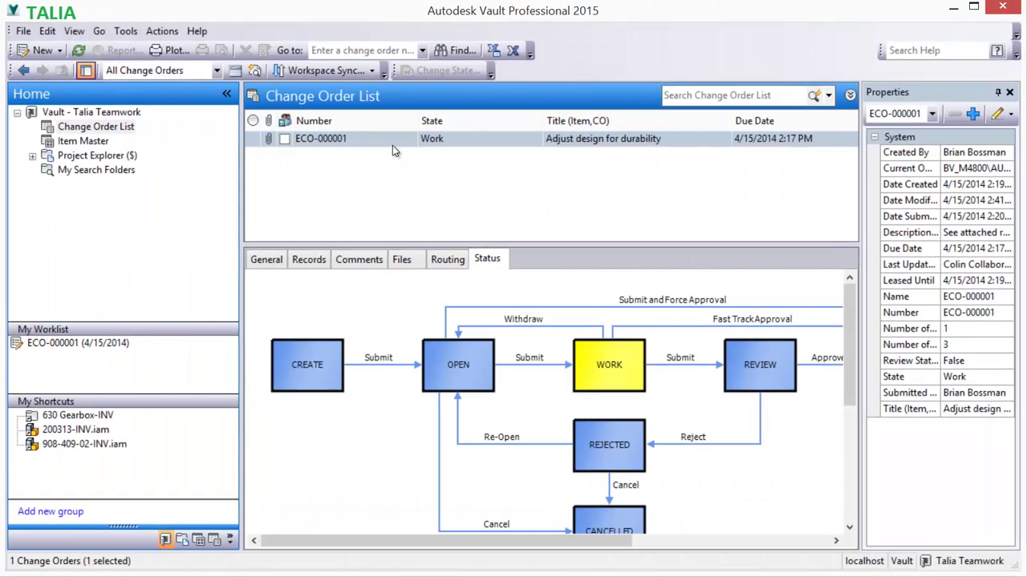
right_click(391, 144)
mouse_move(550, 167)
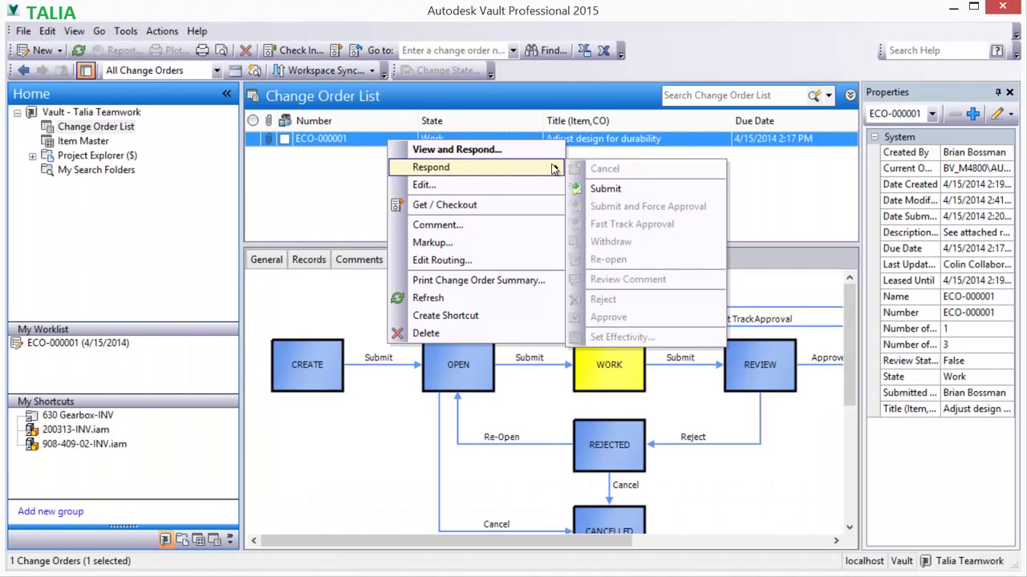
left_click(600, 185)
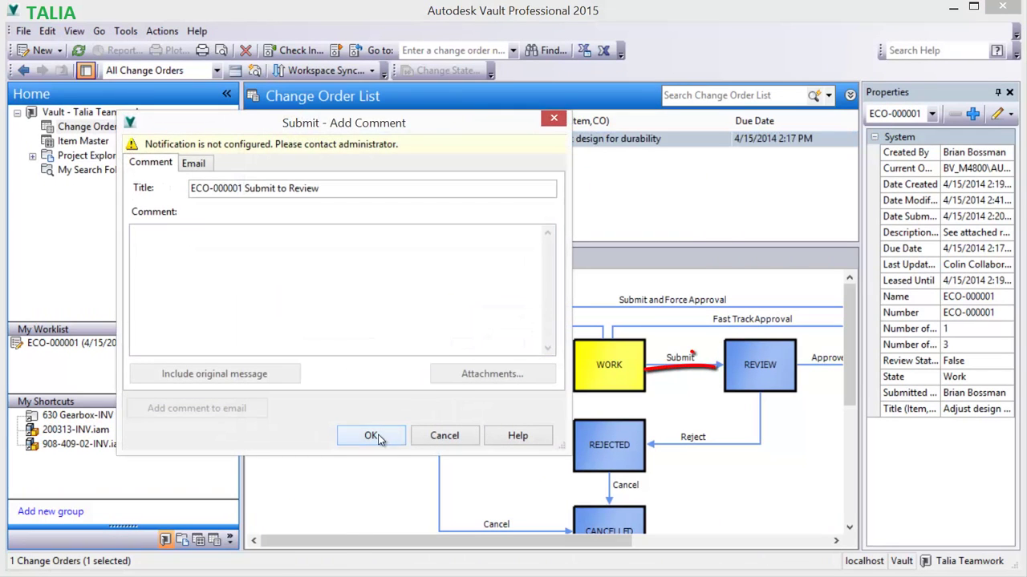
left_click(370, 436)
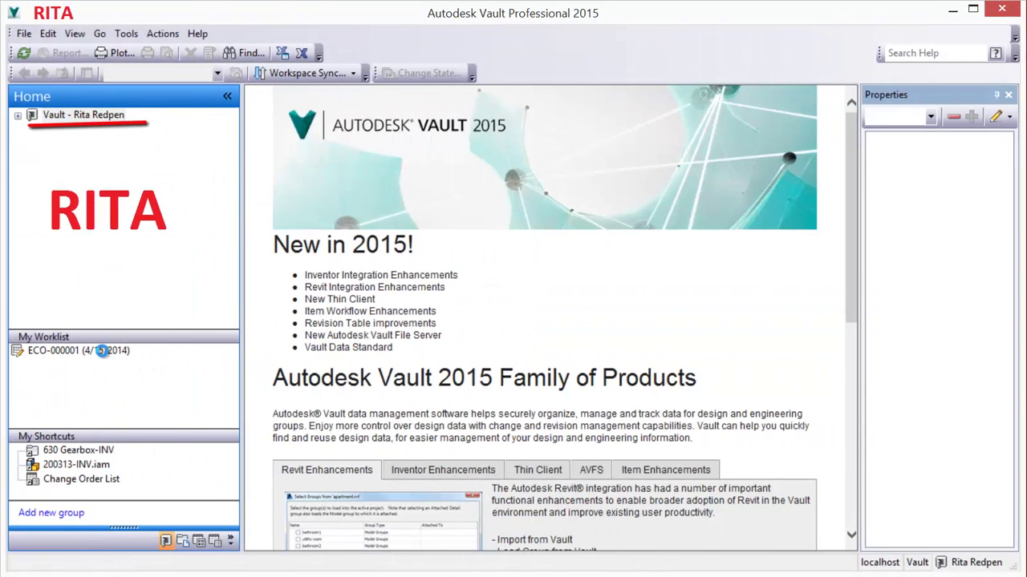
- Open ECO-000001 to View and Respond, and inspect the 200313-INV.dwg assembly drawing preview
left_click(102, 351)
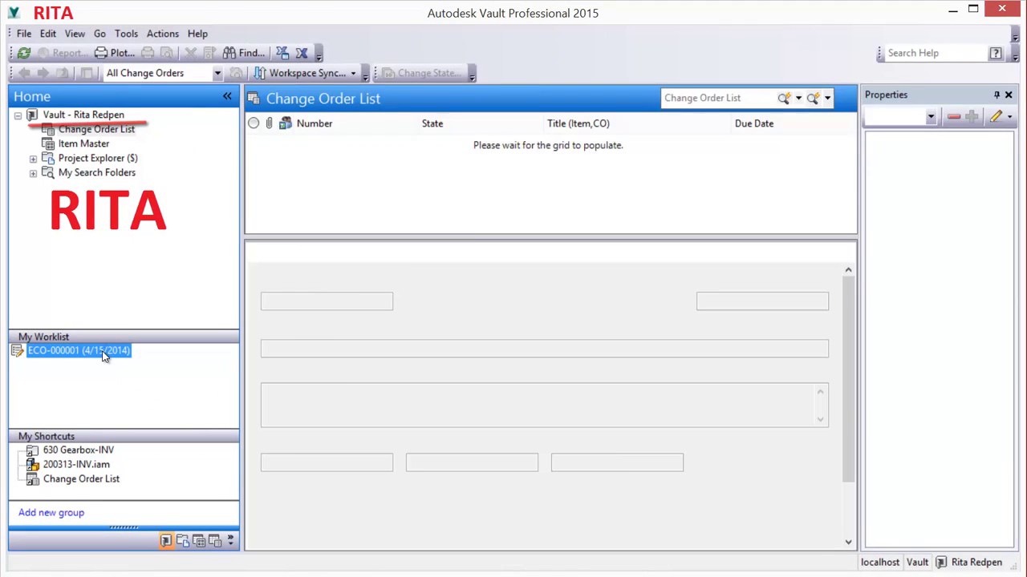
left_click(357, 252)
right_click(343, 144)
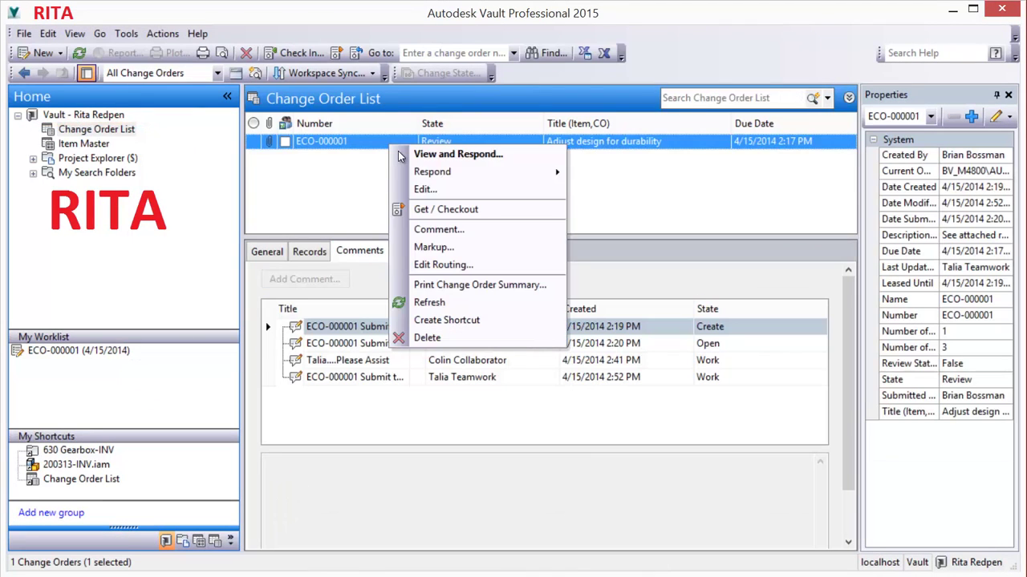
left_click(432, 154)
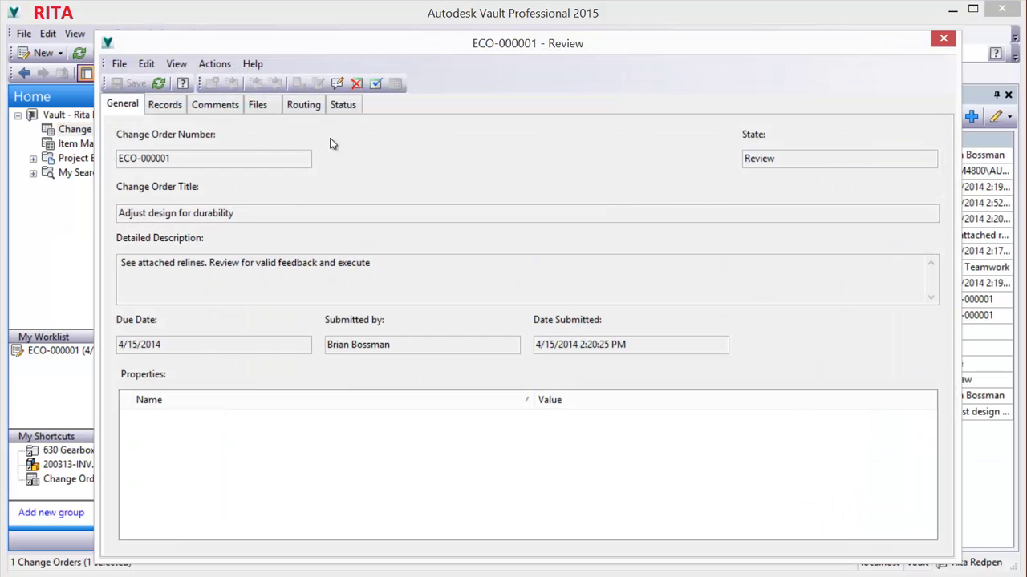
left_click(257, 105)
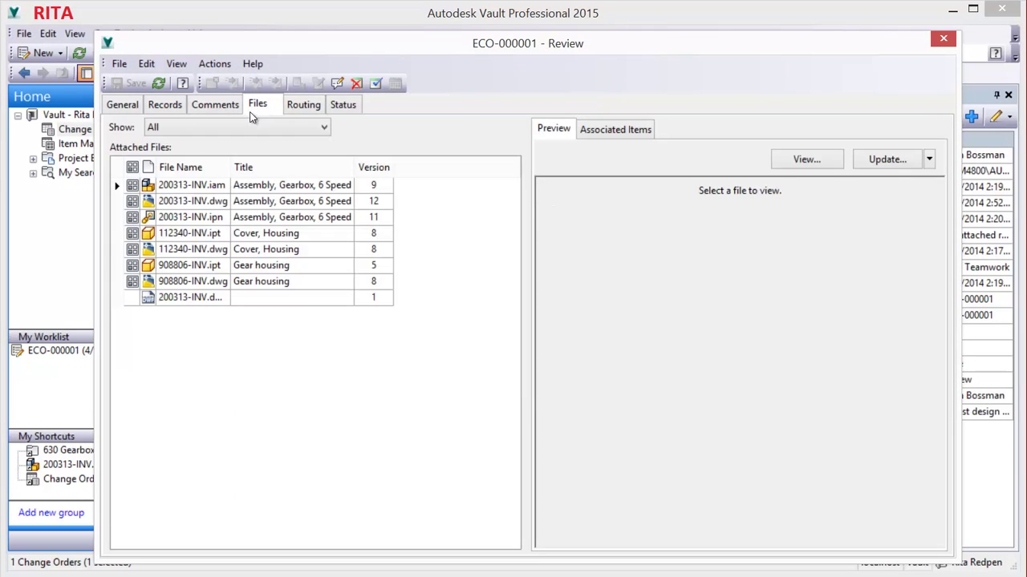
left_click(177, 203)
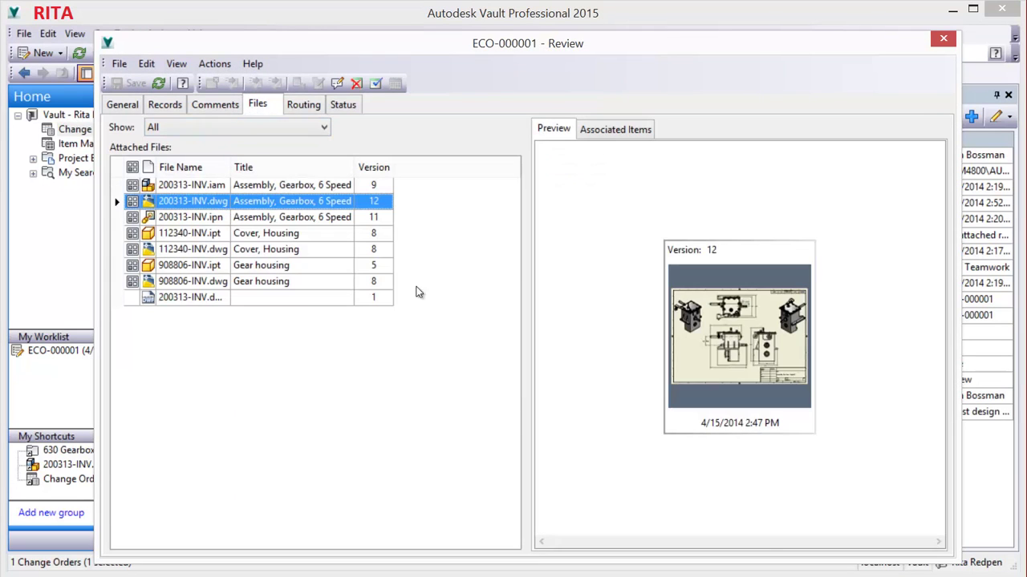
left_click(734, 332)
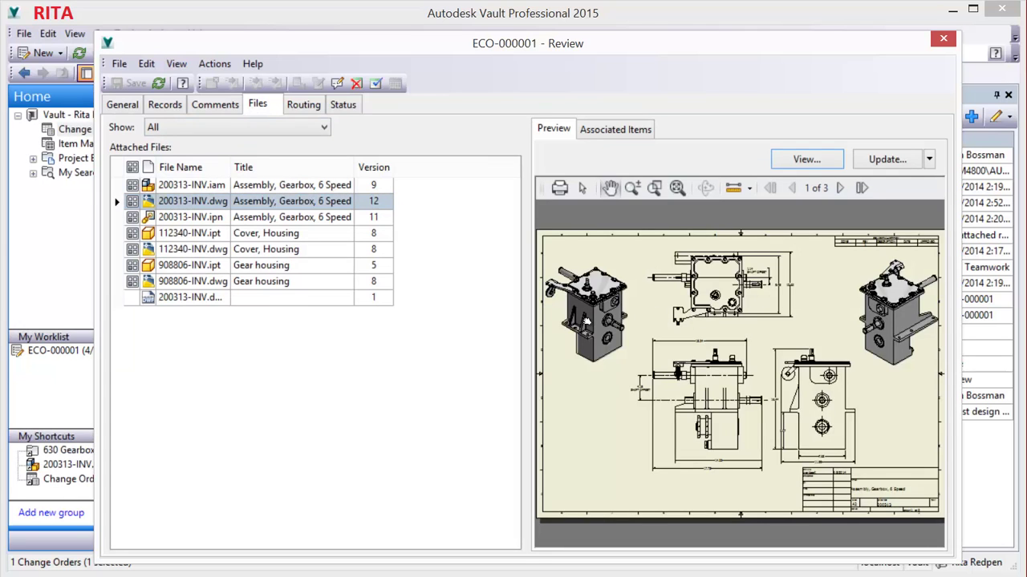
scroll(586, 320, "up", 2)
left_click_drag(610, 321, 802, 312)
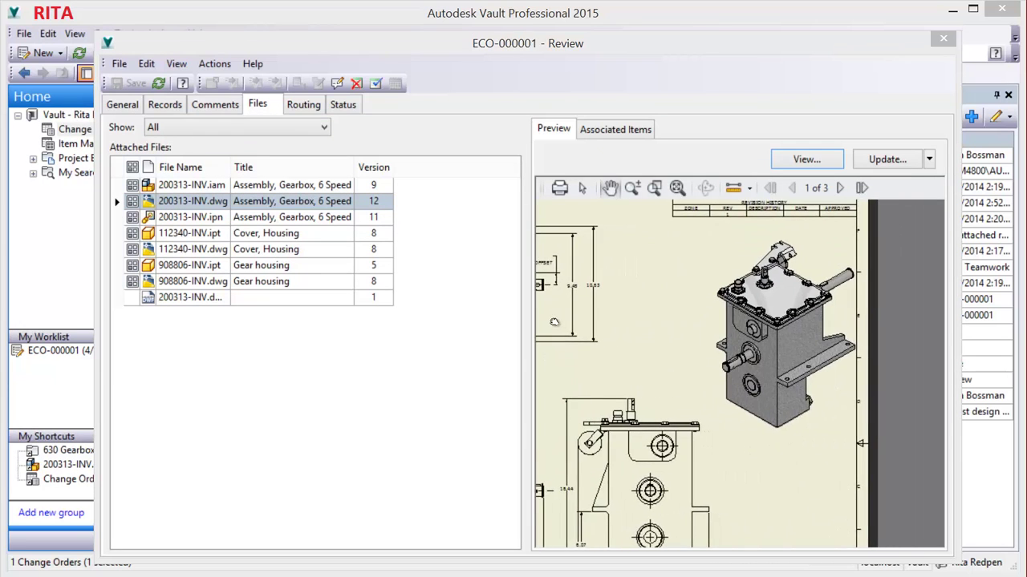
scroll(700, 335, "up", 4)
left_click_drag(701, 335, 696, 335)
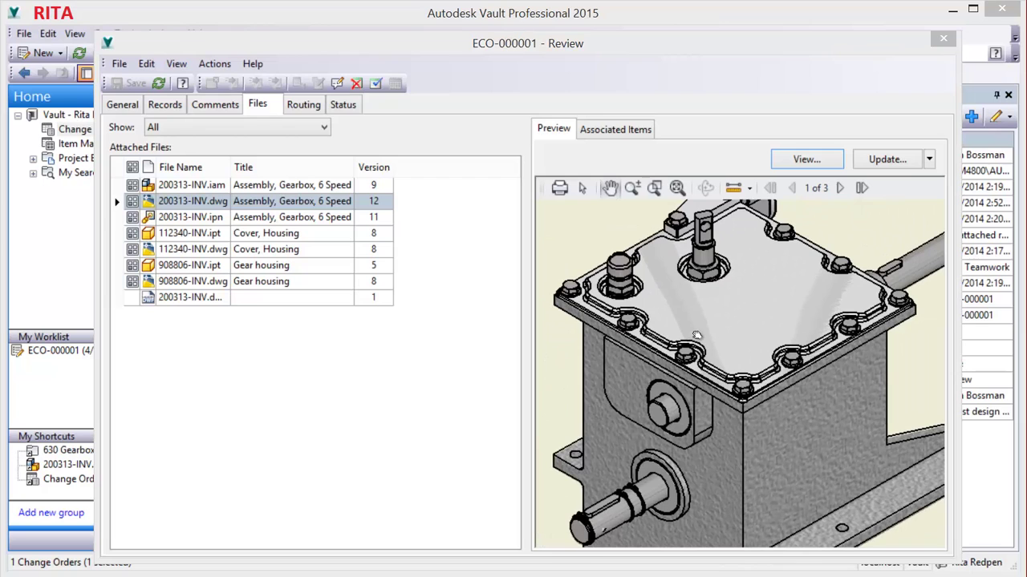
left_click(676, 188)
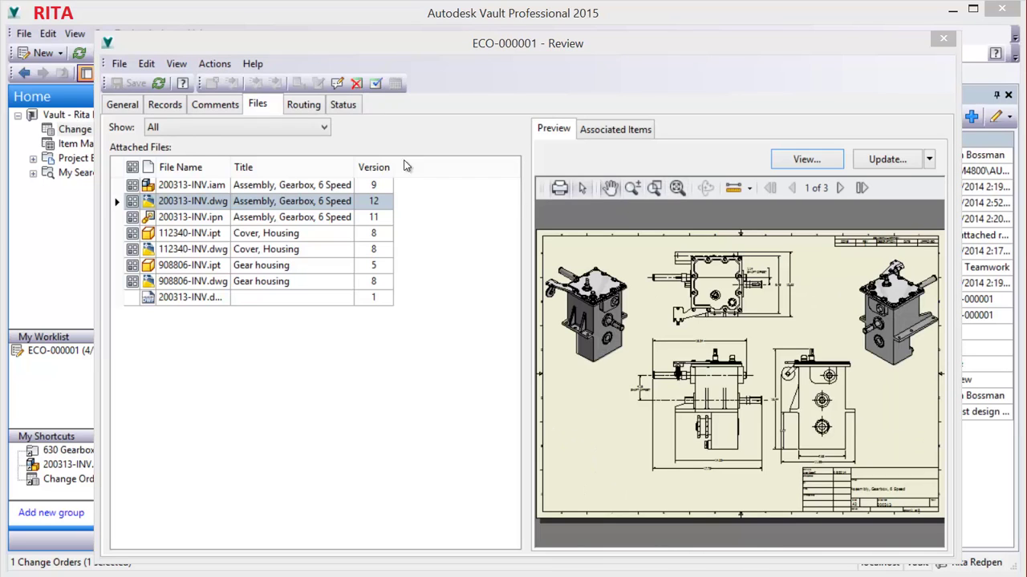
- Approve ECO-000001 and check its workflow status
left_click(376, 84)
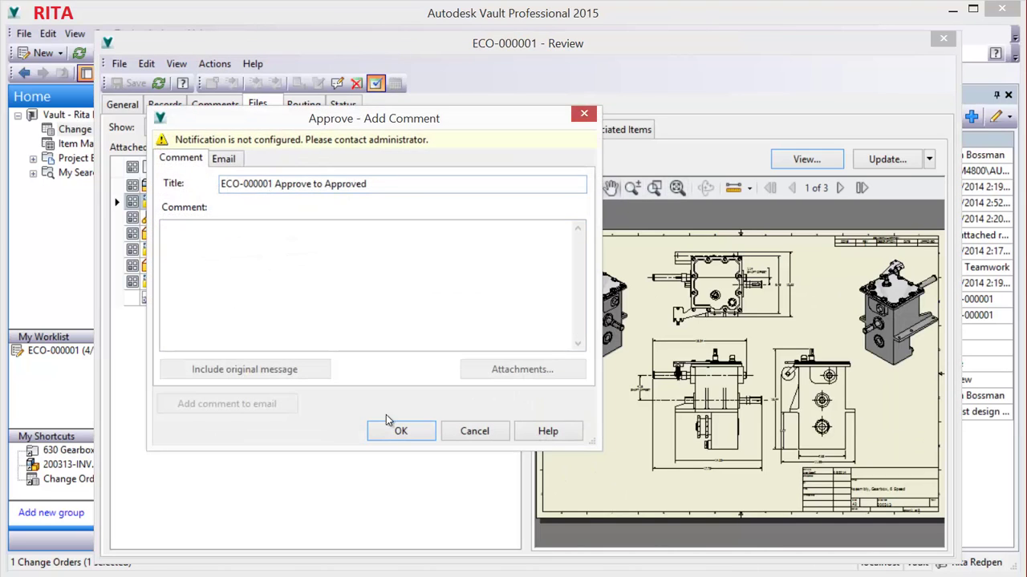
left_click(398, 430)
left_click(344, 105)
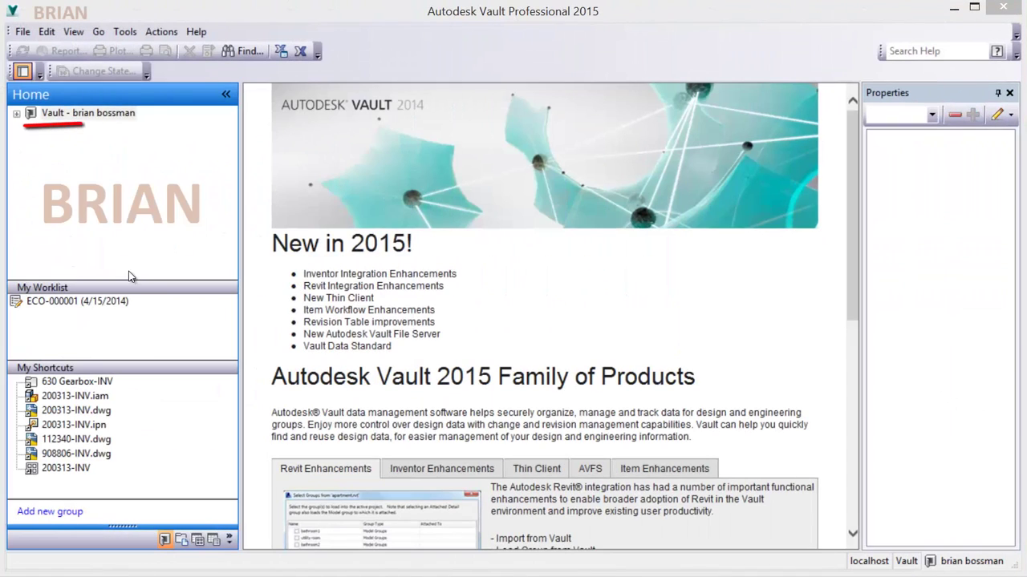
- Open change order ECO-000001 through View and Respond
left_click(77, 301)
left_click(439, 140)
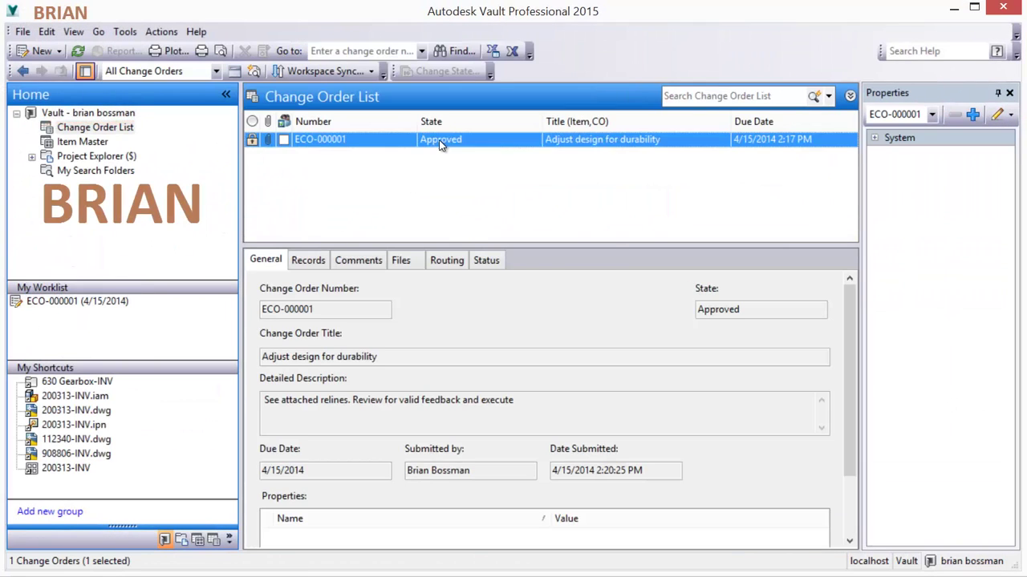
right_click(439, 143)
left_click(481, 148)
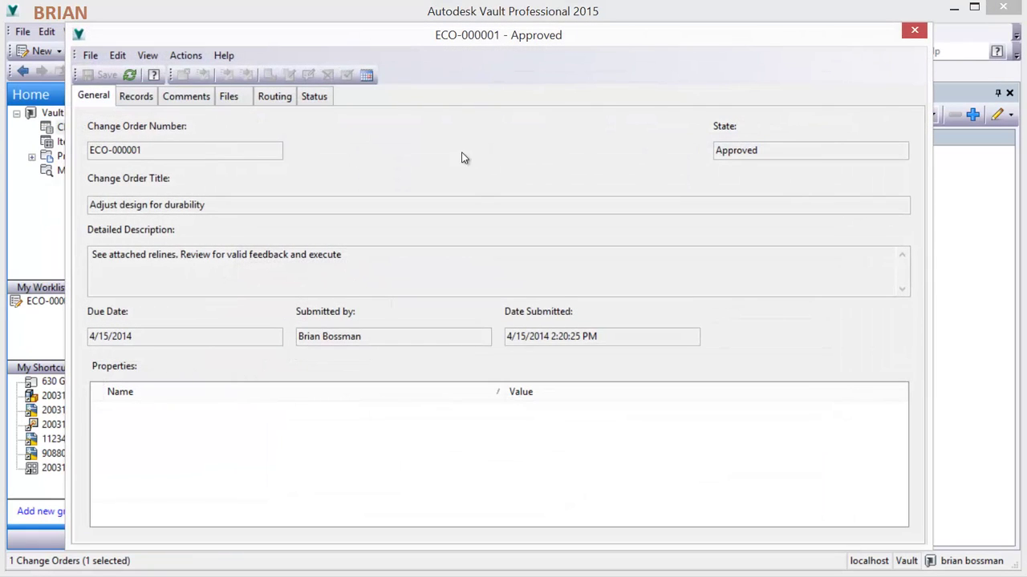
- Preview the attached 908806-INV.ipt gear housing in 3-D from an isometric angle
left_click(230, 97)
left_click(226, 258)
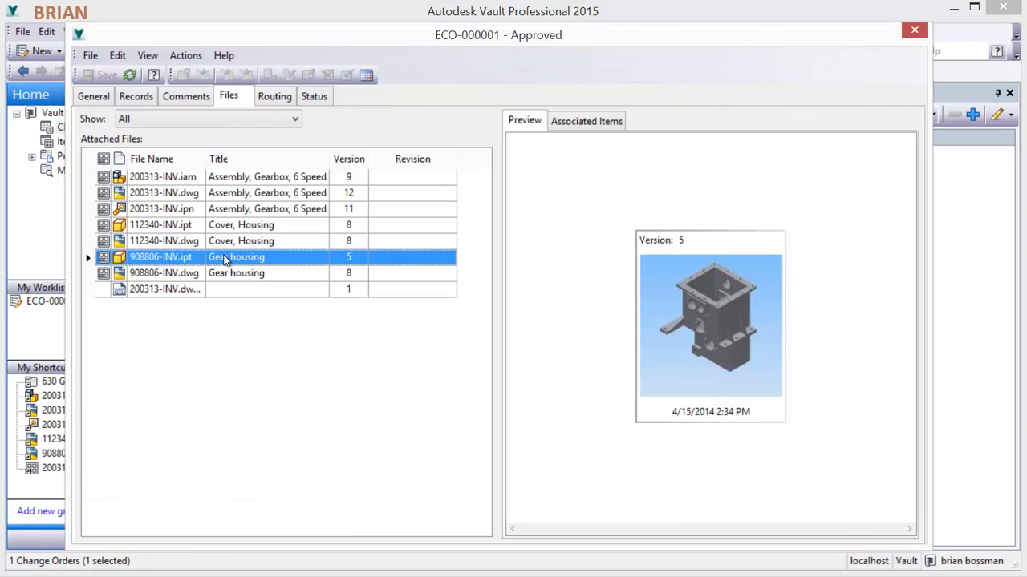
left_click(687, 336)
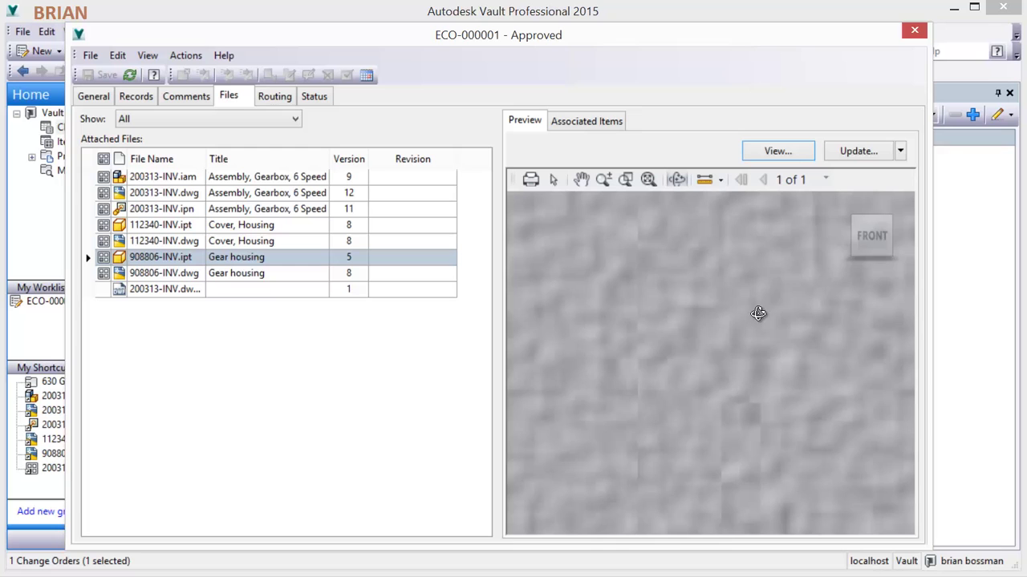
mouse_move(758, 313)
left_mouse_down()
mouse_move(819, 264)
mouse_move(794, 353)
mouse_move(678, 366)
mouse_move(641, 314)
mouse_move(620, 405)
left_mouse_up()
scroll(620, 405, "up", 5)
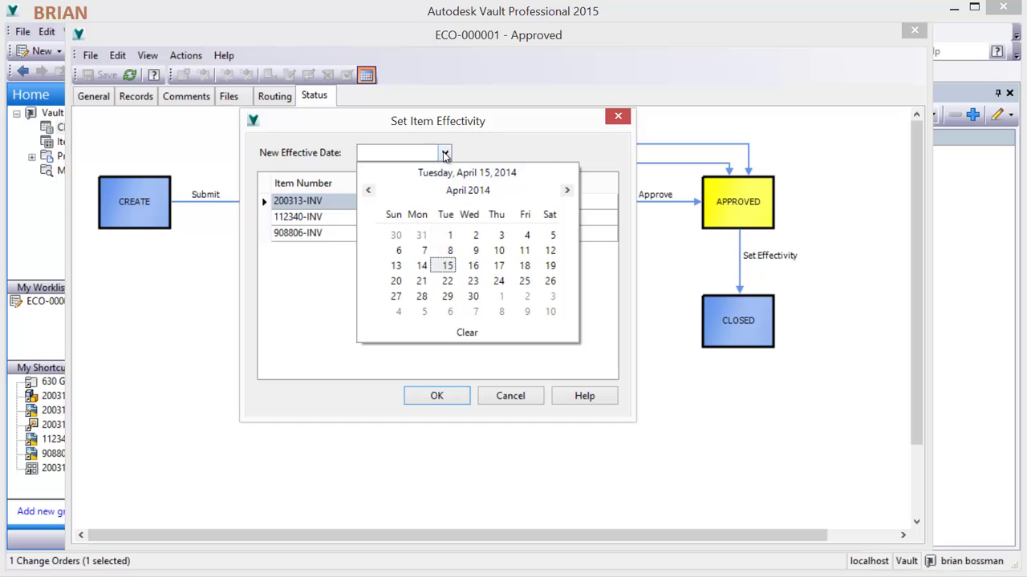
- Set the new item effectivity date to close ECO-000001, then close the window
left_click(445, 157)
left_click(437, 396)
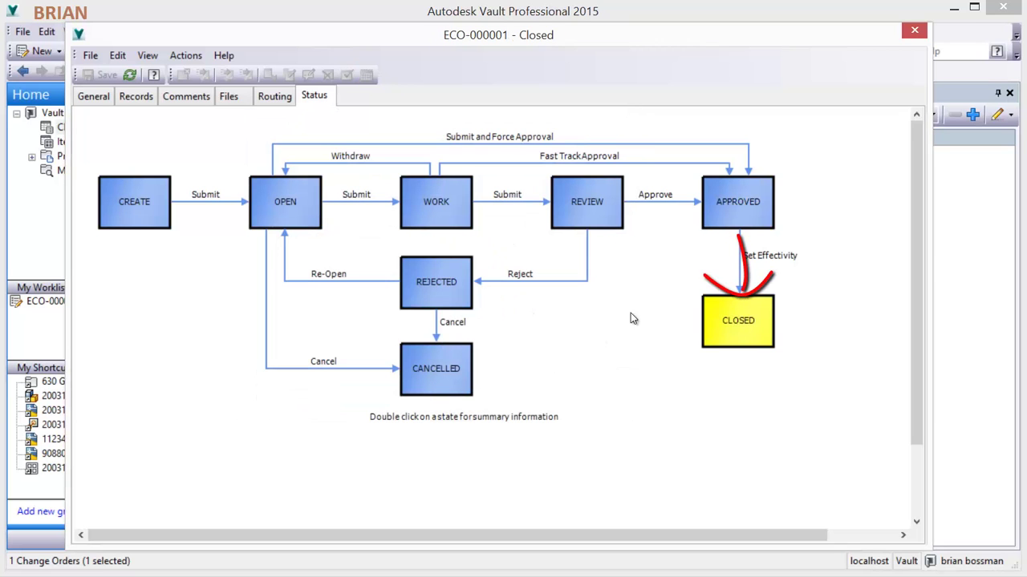
left_click(915, 32)
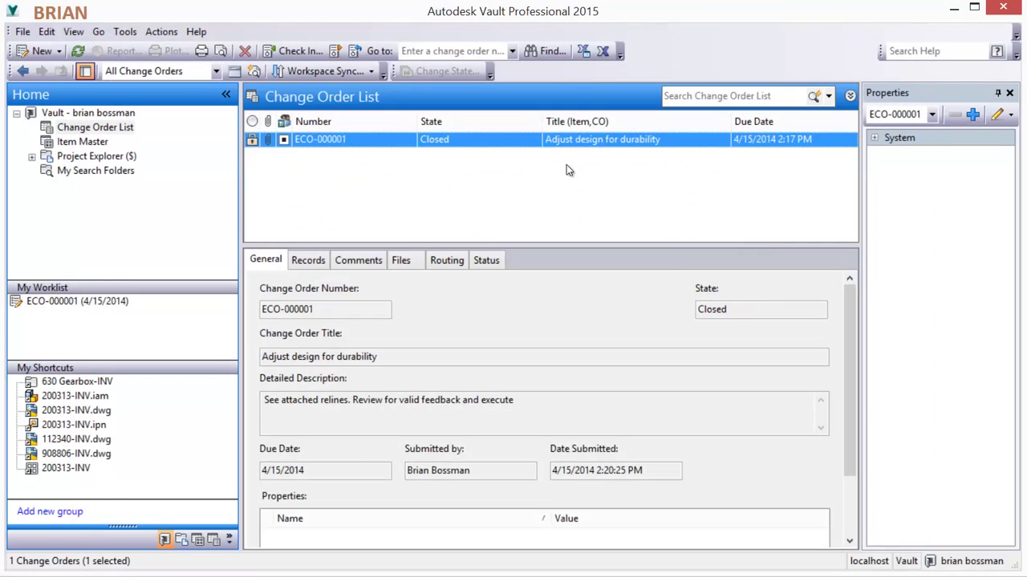
- Sign in to the web client and show attachments of item 200313-INV from Item Master
left_click(341, 260)
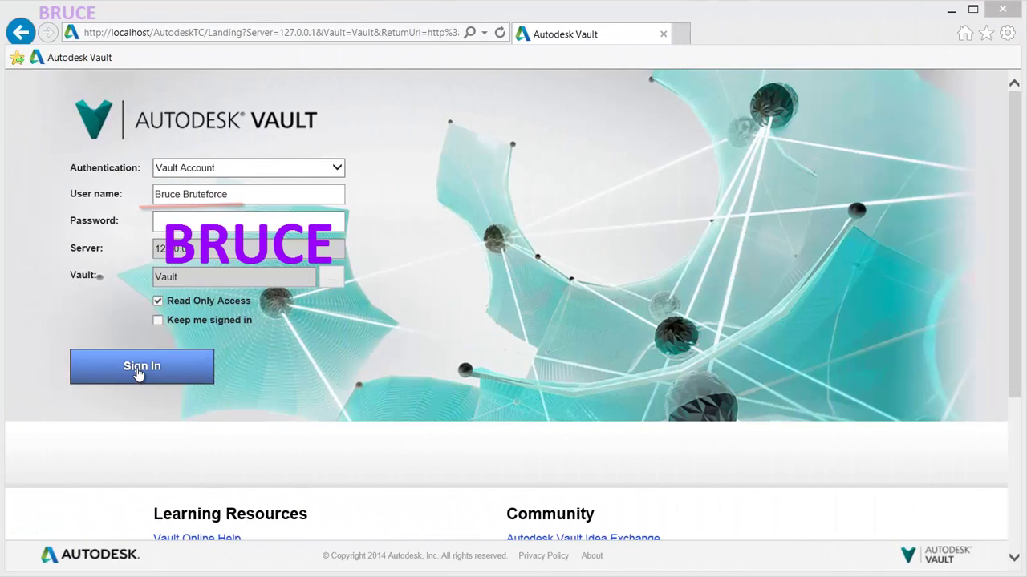
left_click(138, 374)
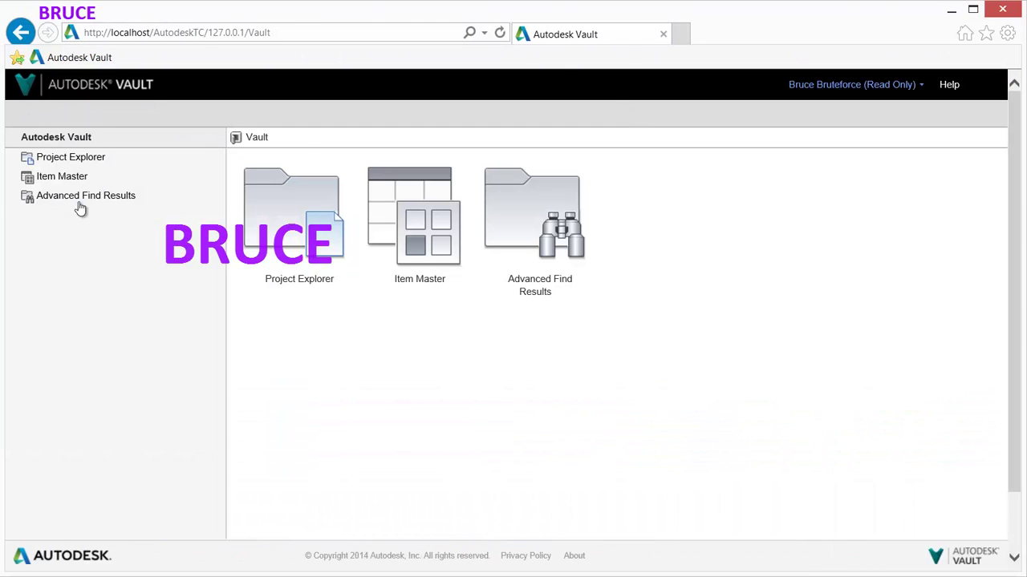
left_click(76, 178)
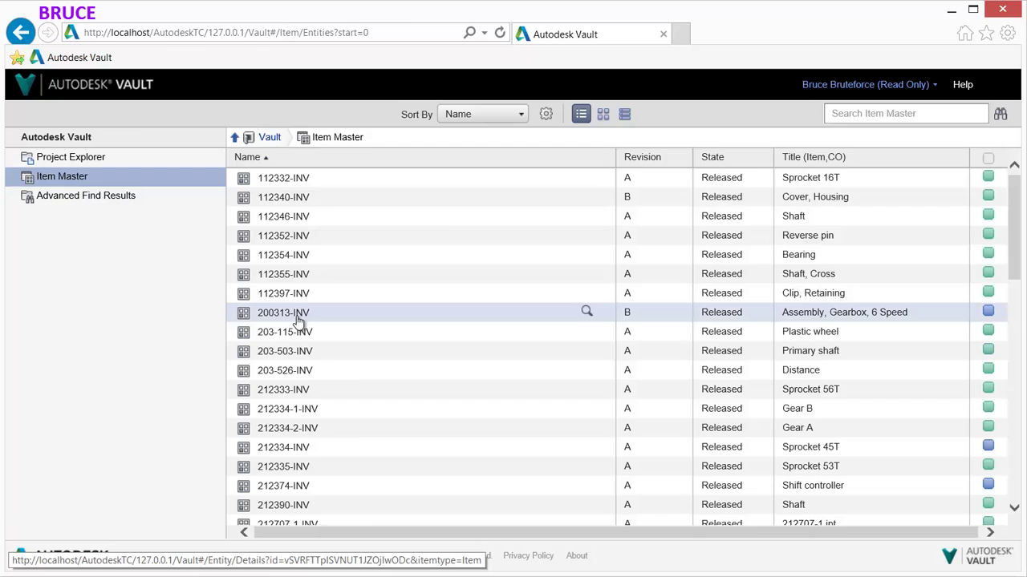
left_click(292, 313)
left_click(464, 199)
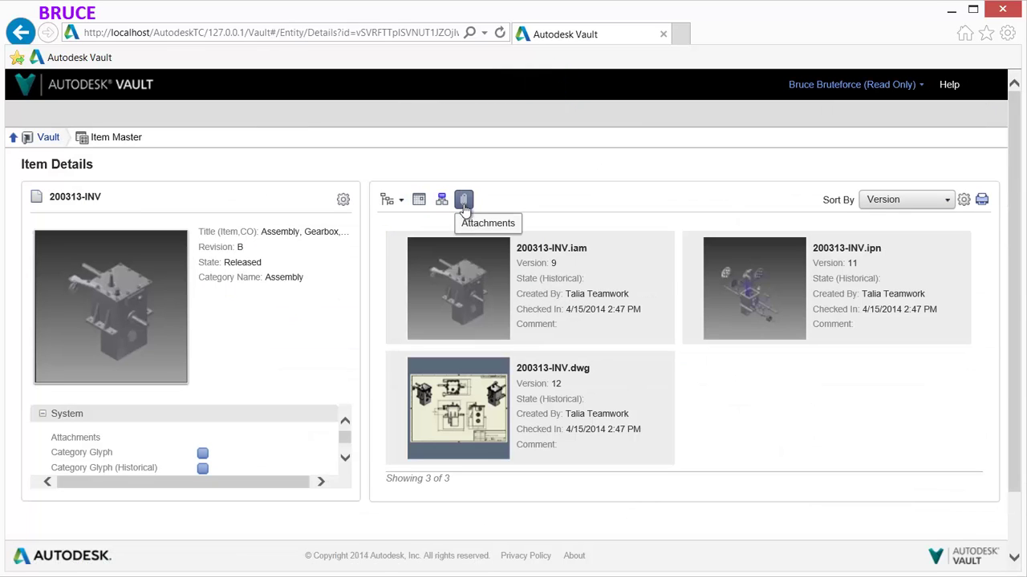
- Open the 200313-INV drawing, zoom and pan it, then fit the sheet to the window
left_click(417, 454)
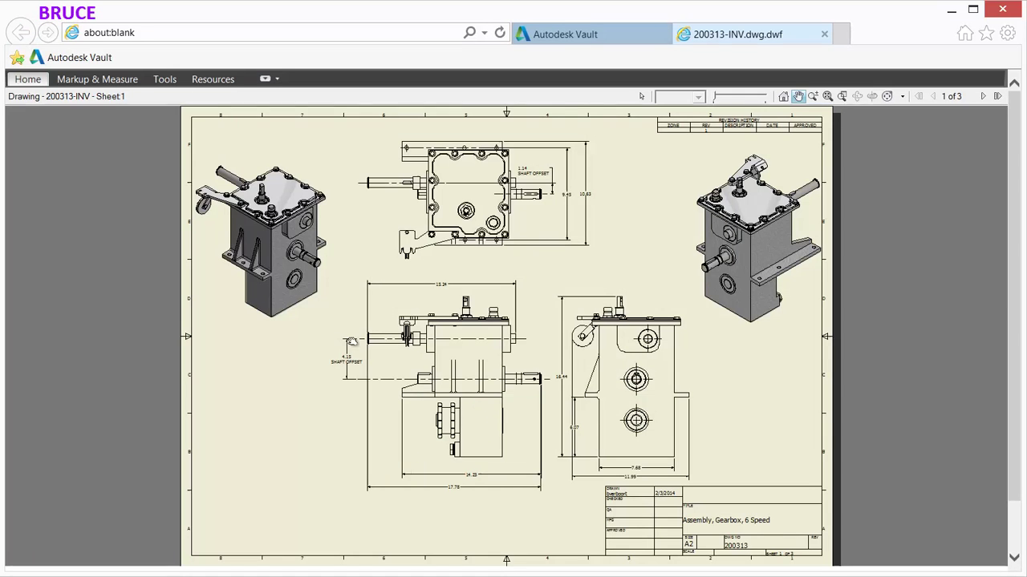
scroll(442, 382, "up", 5)
left_click_drag(442, 382, 465, 403)
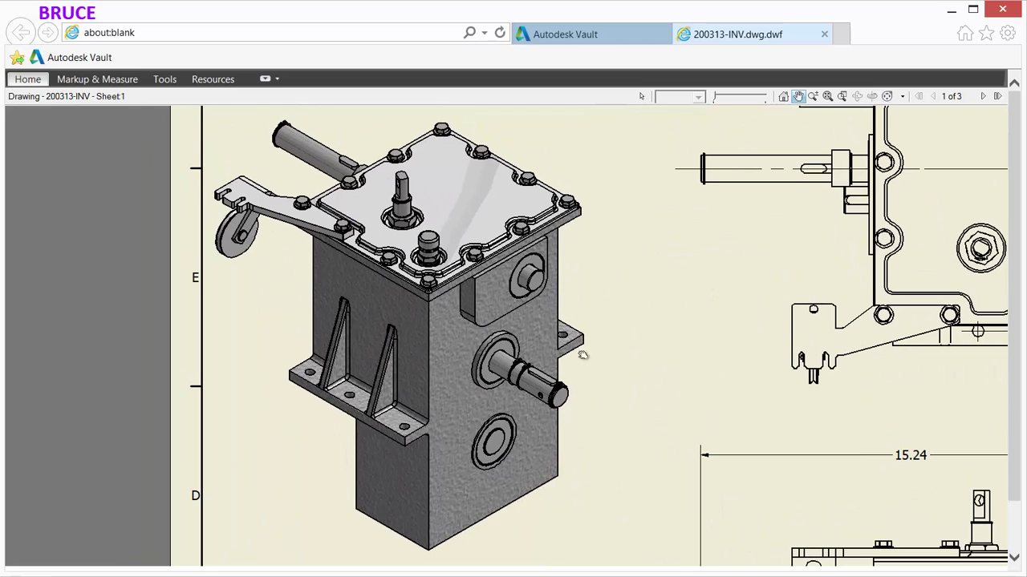
left_click(827, 96)
- Quick Print the drawing sheet from the Print menu
left_click(28, 79)
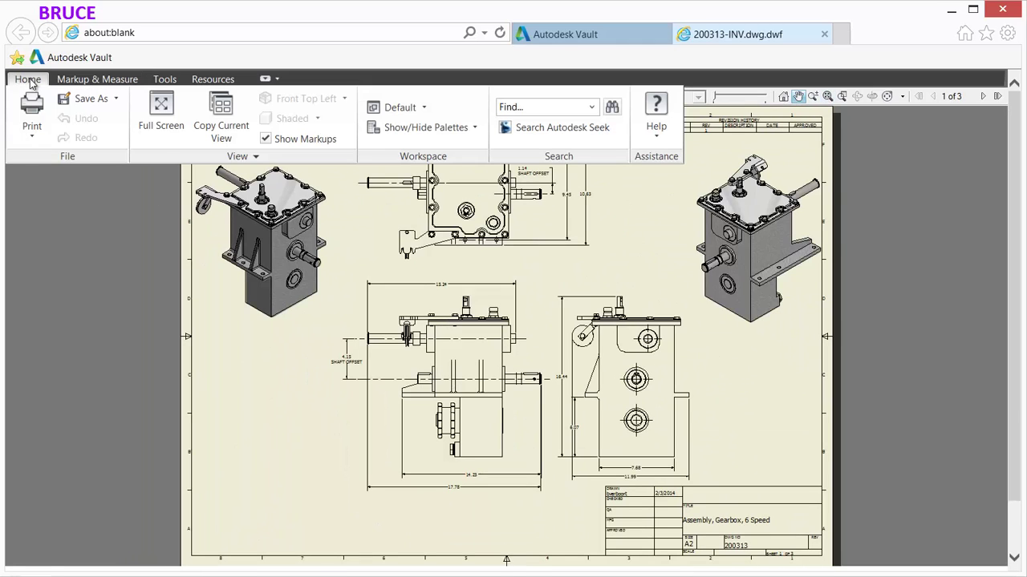
left_click(32, 130)
left_click(40, 199)
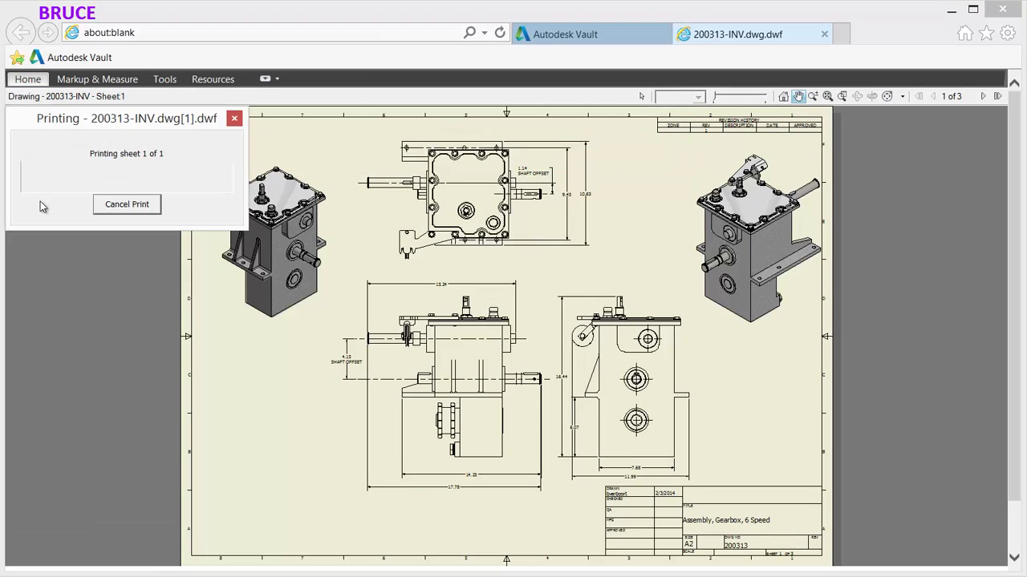